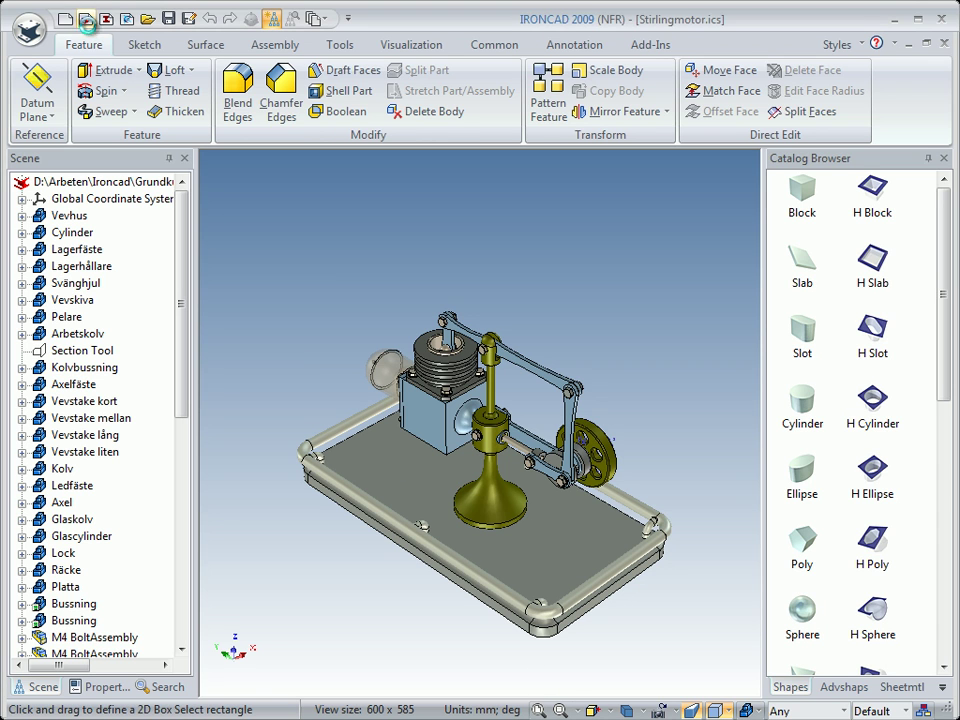
Step: Create a new default scene and orient it to the T.F.L view
click(85, 19)
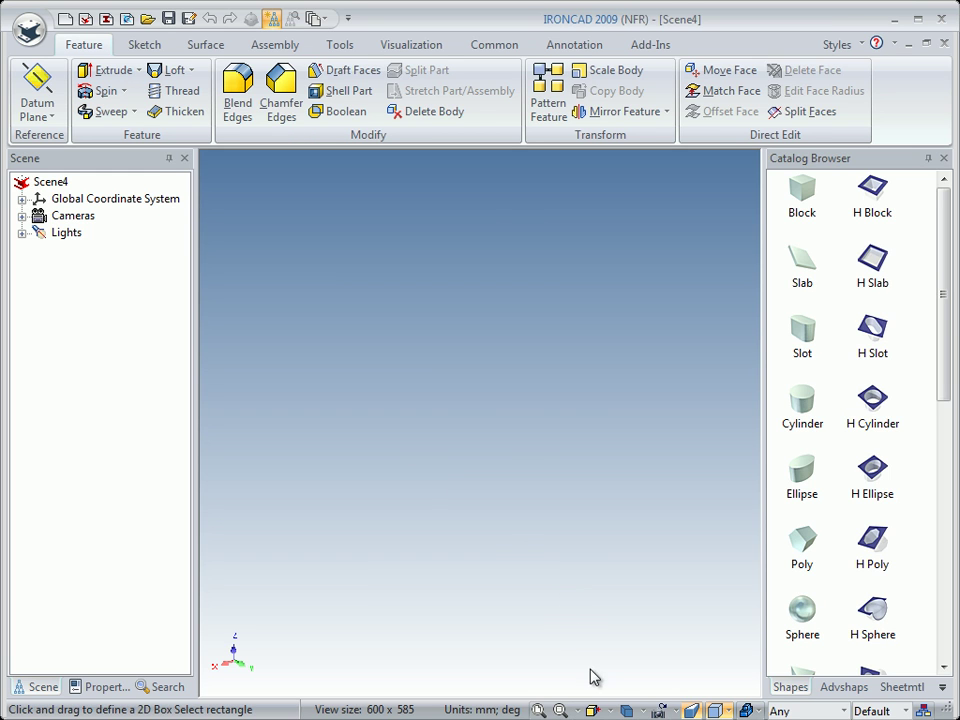
click(642, 709)
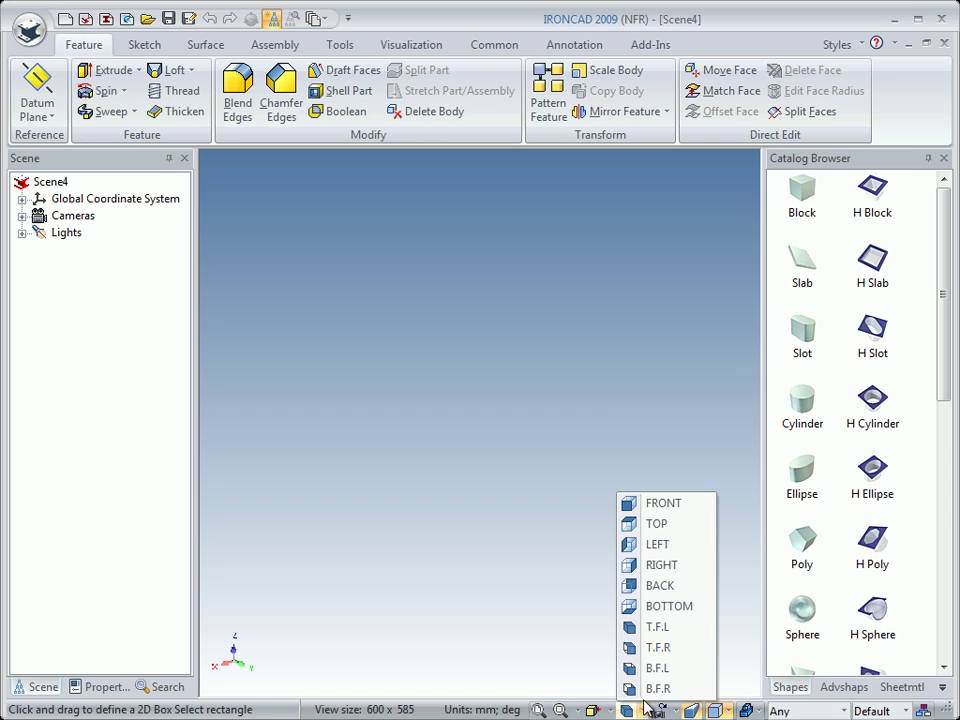
click(650, 627)
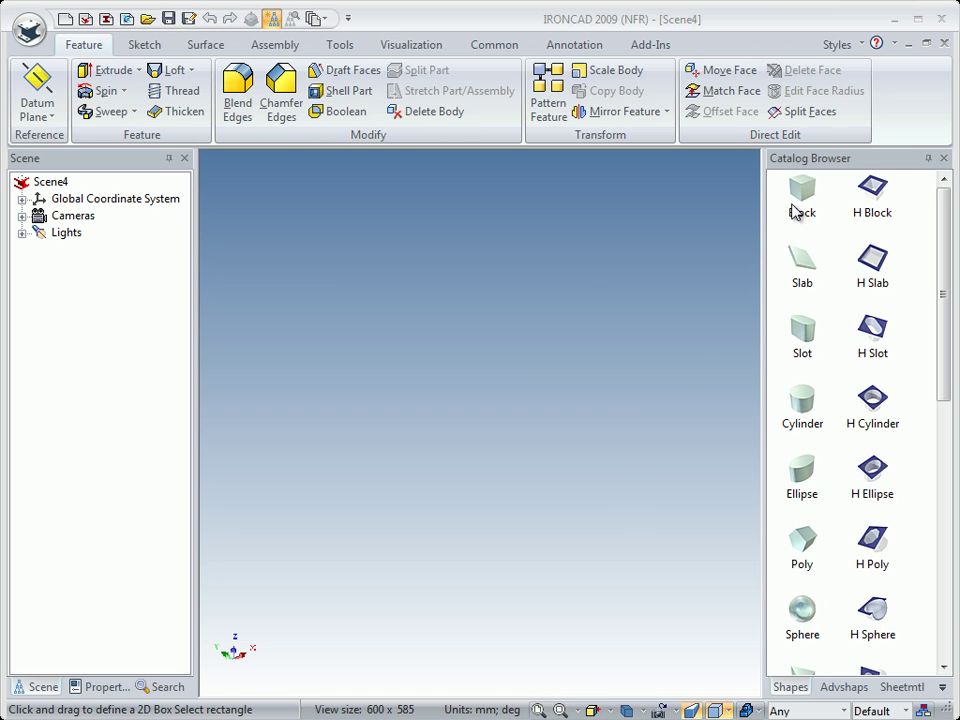
Step: Add a Block shape to the middle of the empty scene and set its width and height to 50 mm
drag(804, 184, 480, 432)
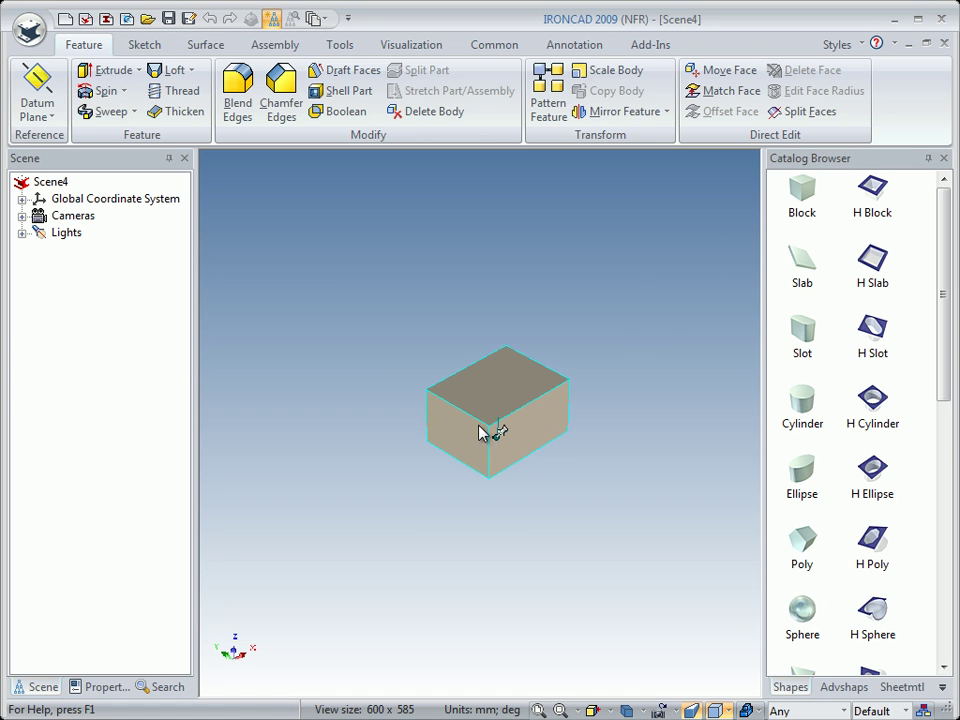
click(530, 440)
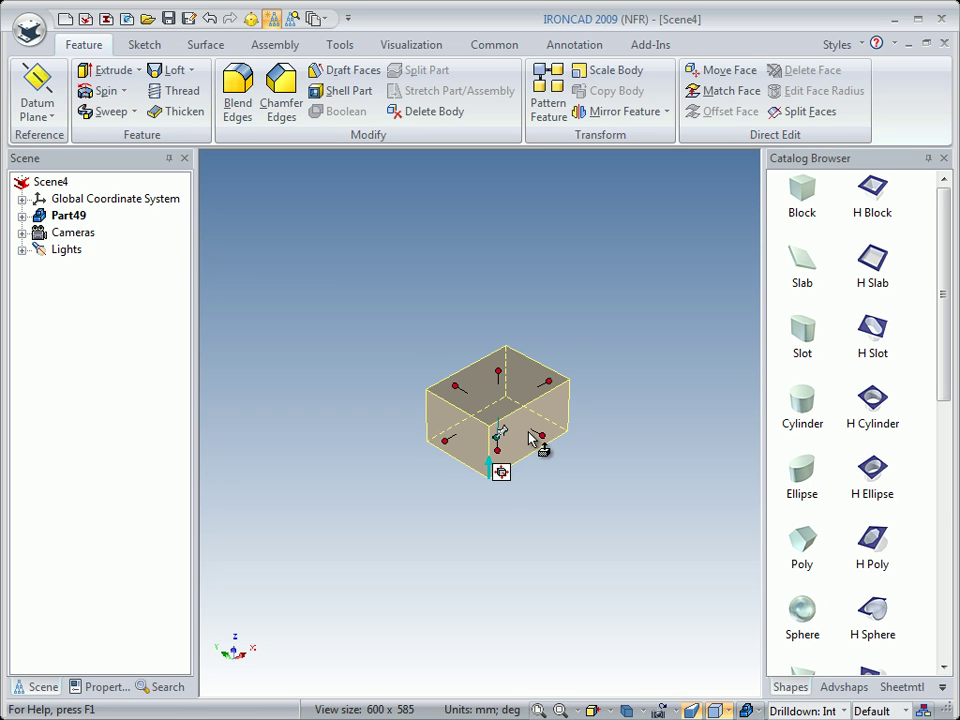
middle_drag(527, 459, 510, 437)
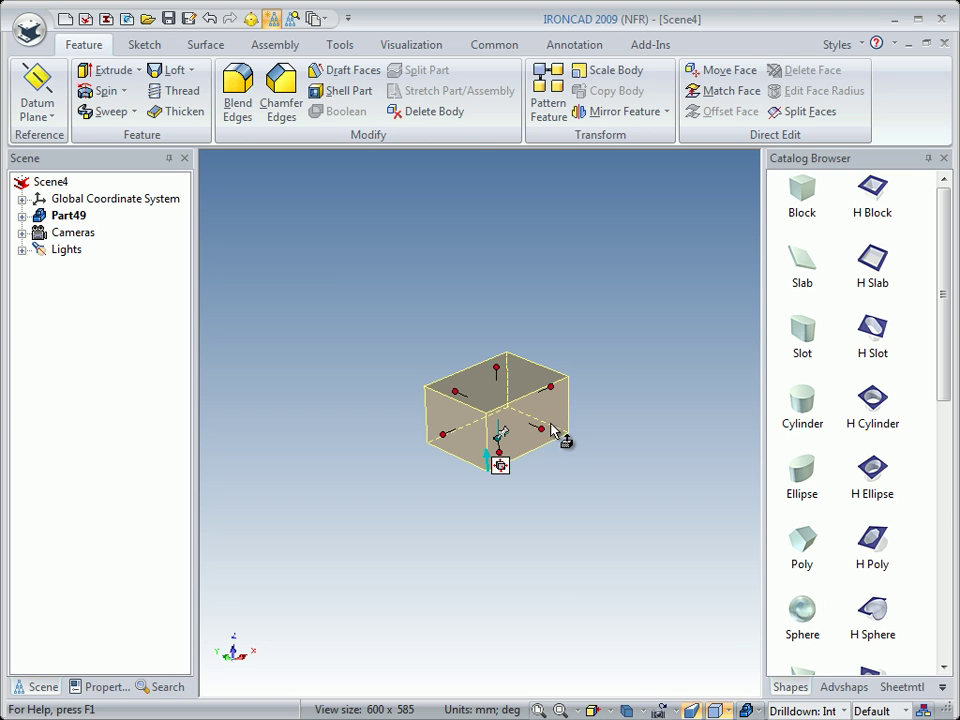
right_click(506, 368)
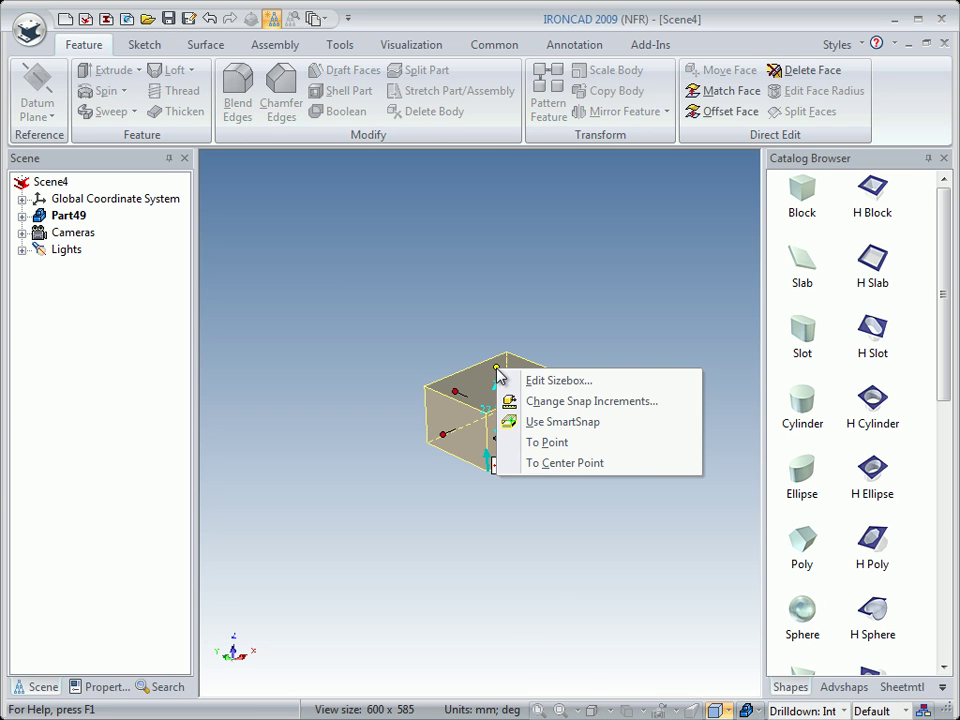
click(553, 385)
drag(445, 319, 576, 240)
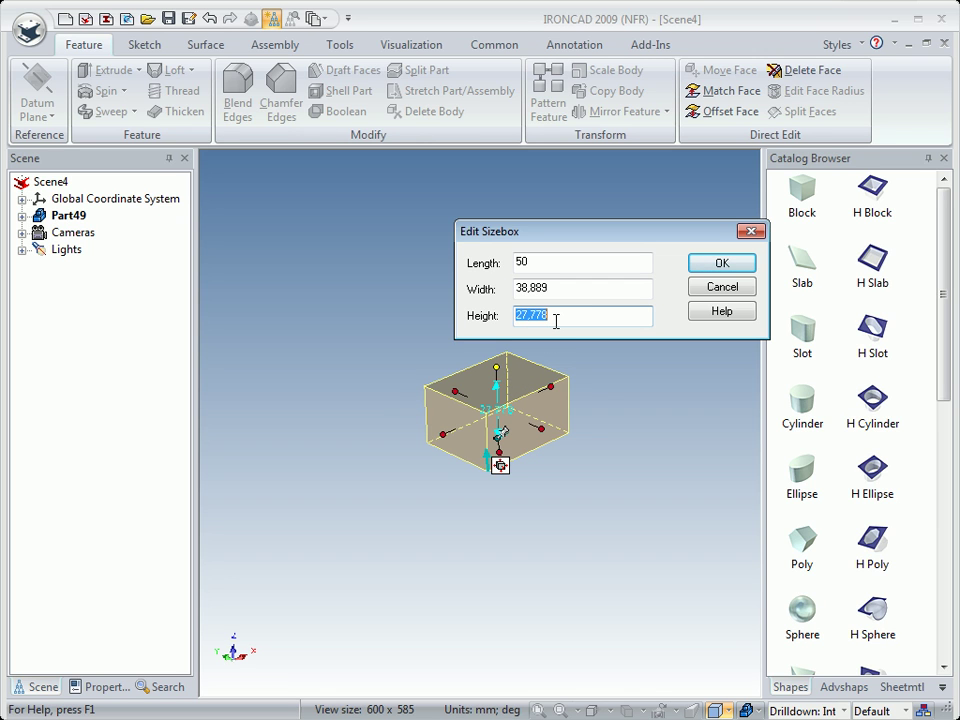
text(50)
drag(621, 290, 505, 297)
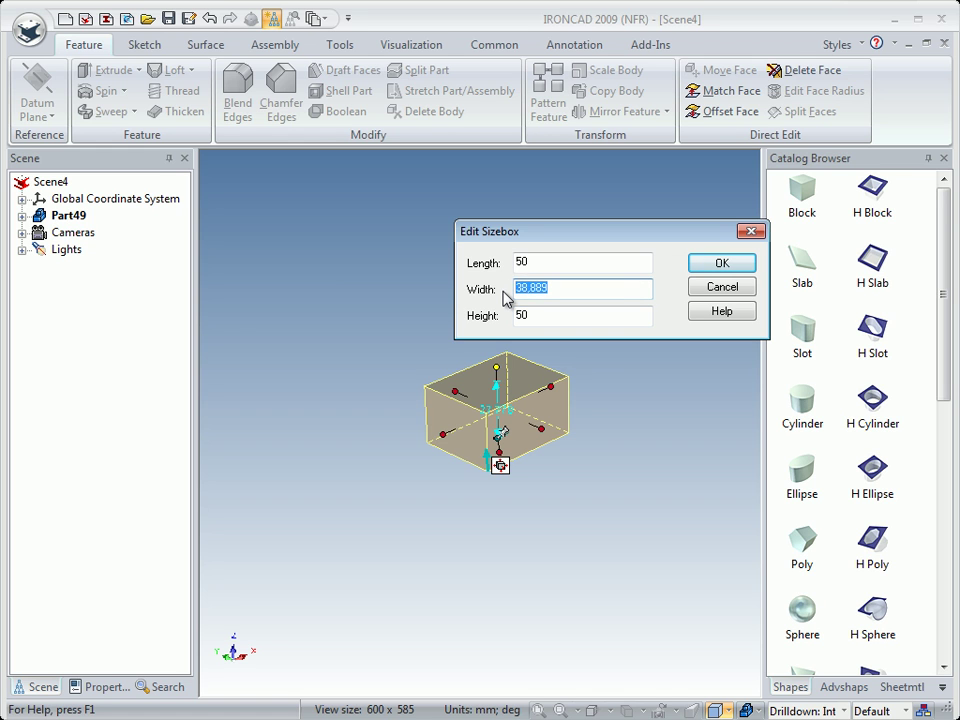
text(50)
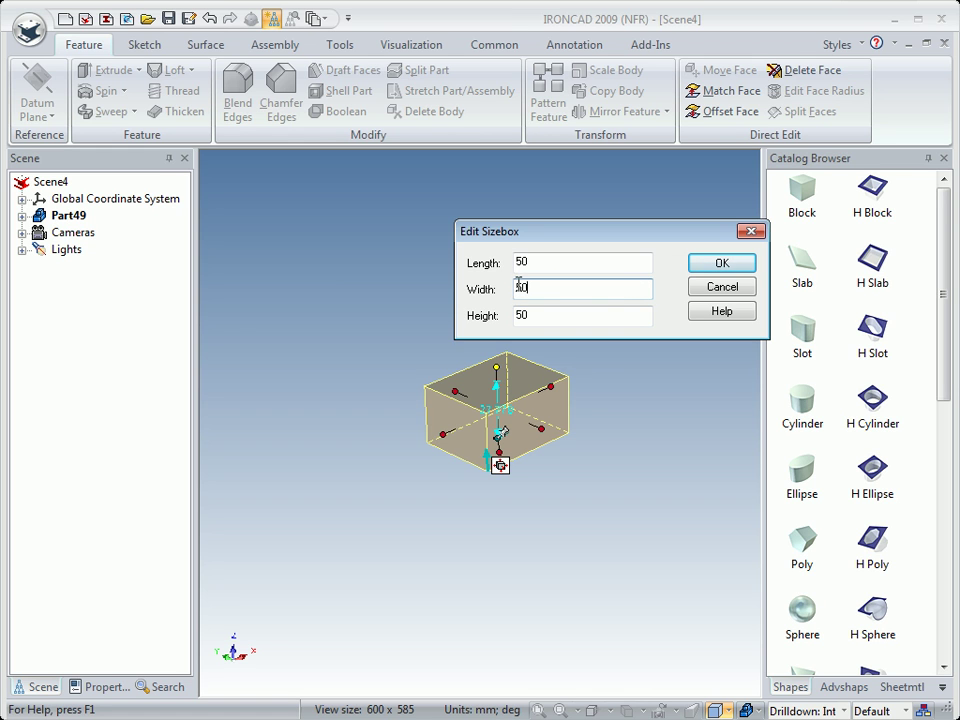
click(720, 264)
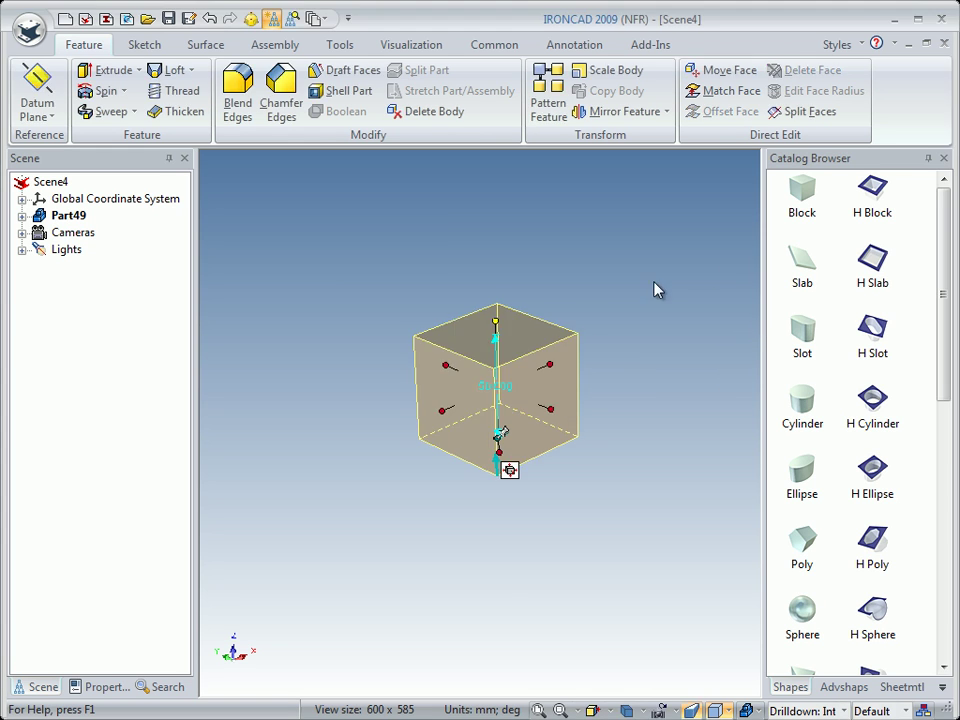
click(610, 421)
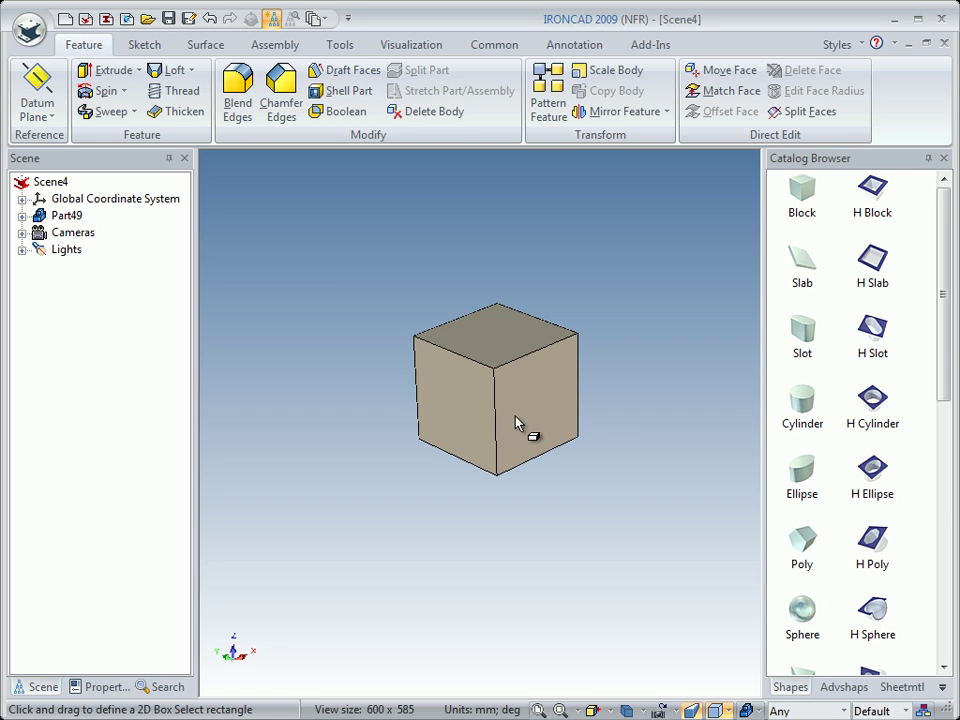
Step: Place a Cylinder shape as a separate part at the centre of the cube's upper face
middle_drag(513, 427, 480, 507)
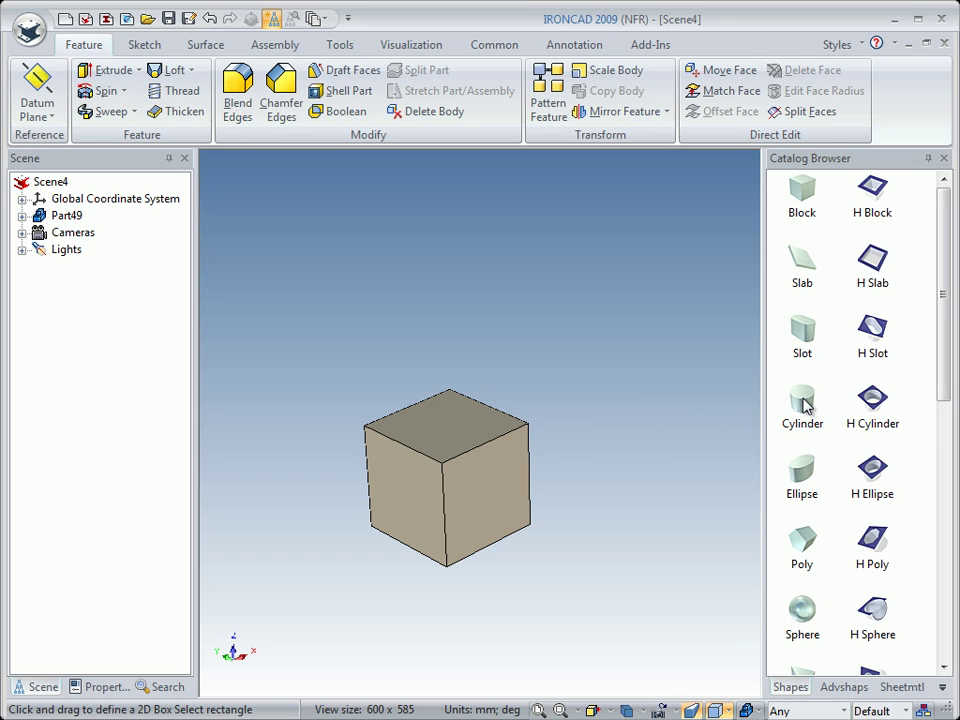
drag(805, 402, 607, 404)
drag(530, 400, 447, 428)
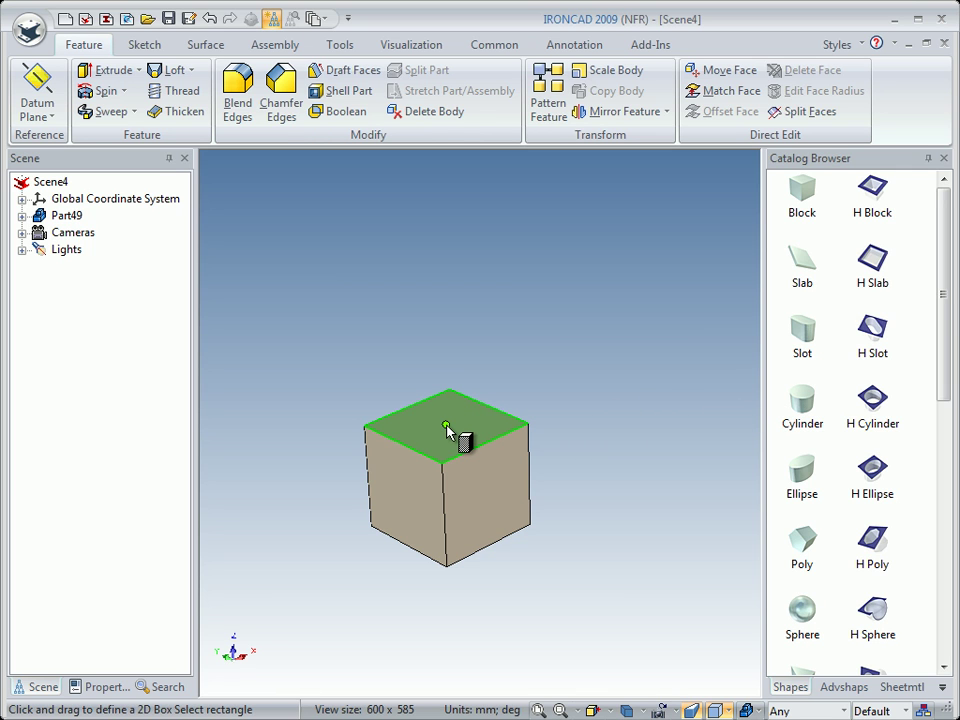
right_drag(447, 428, 447, 428)
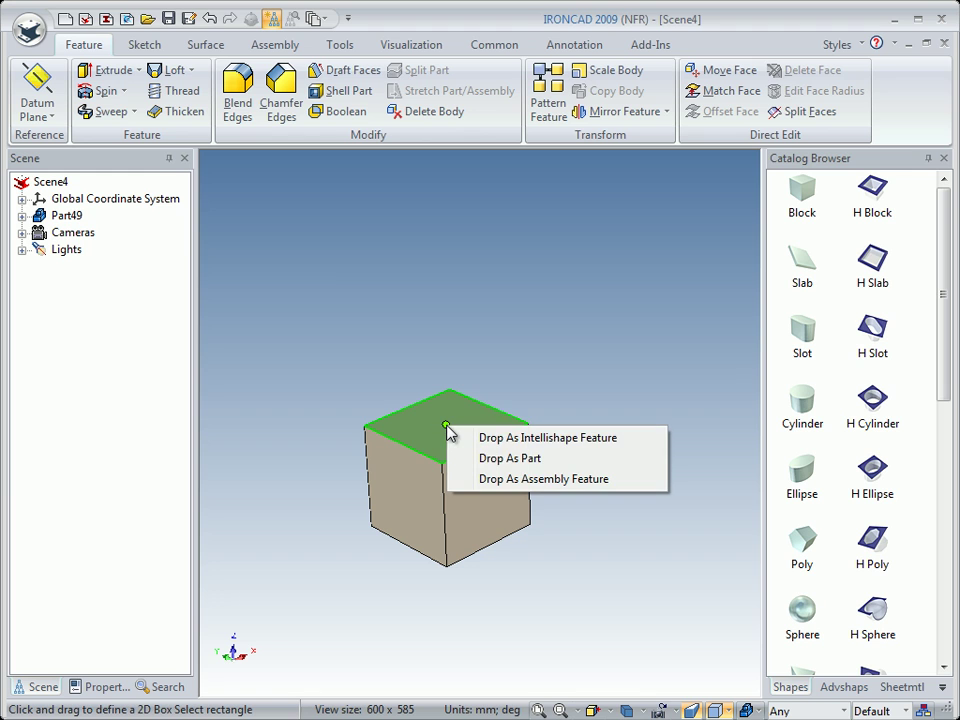
click(509, 458)
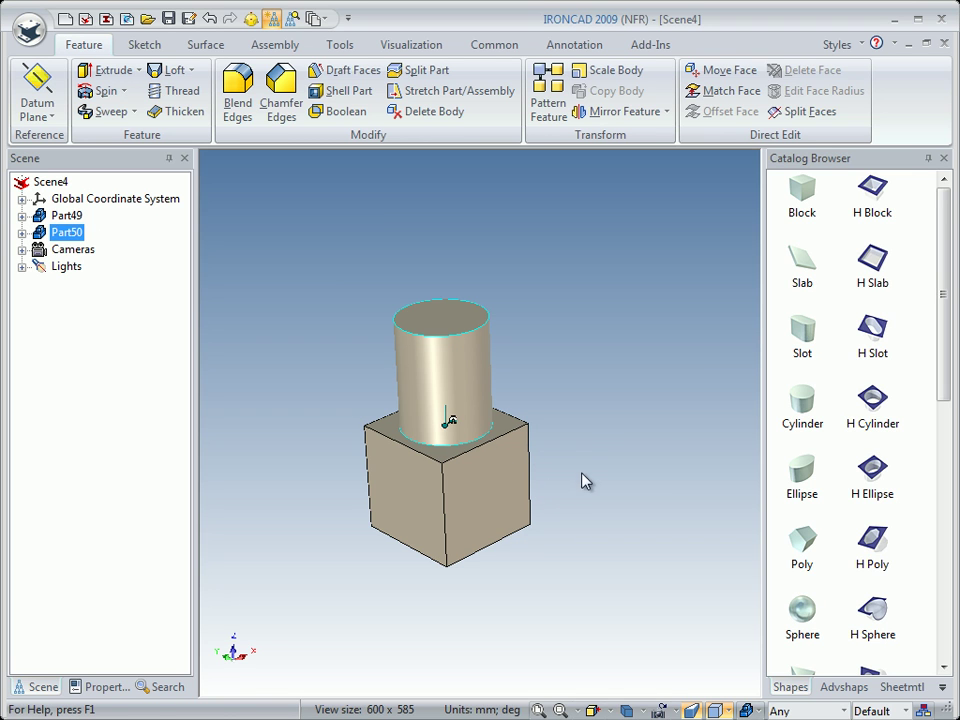
click(589, 441)
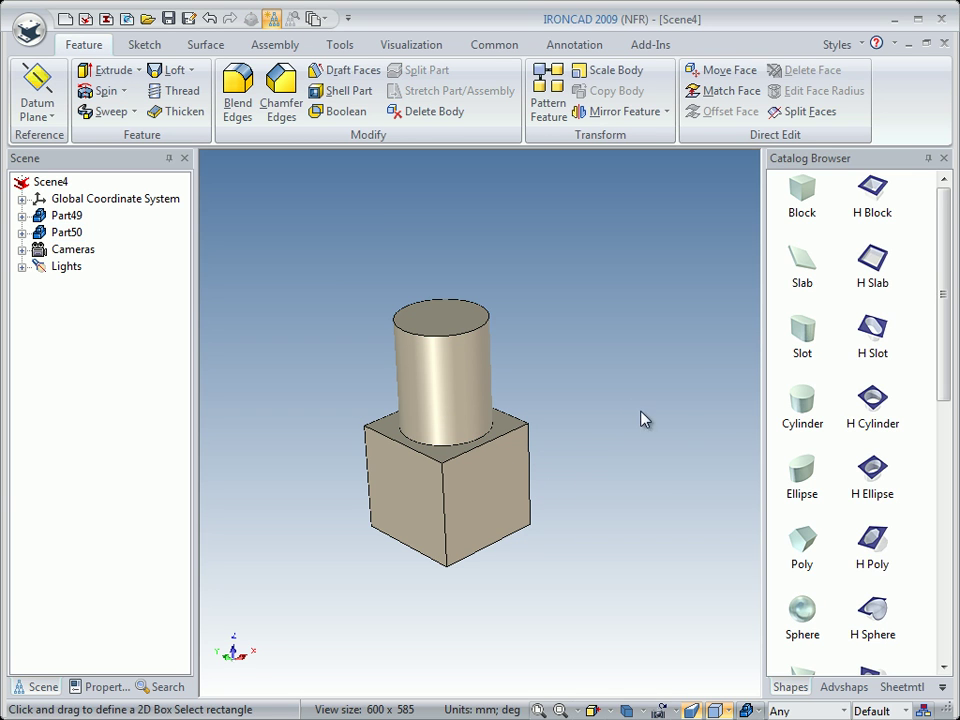
Step: Add a Cylinder feature to the middle of the cube's side face and set its Length handle value to 12 mm
drag(806, 402, 490, 499)
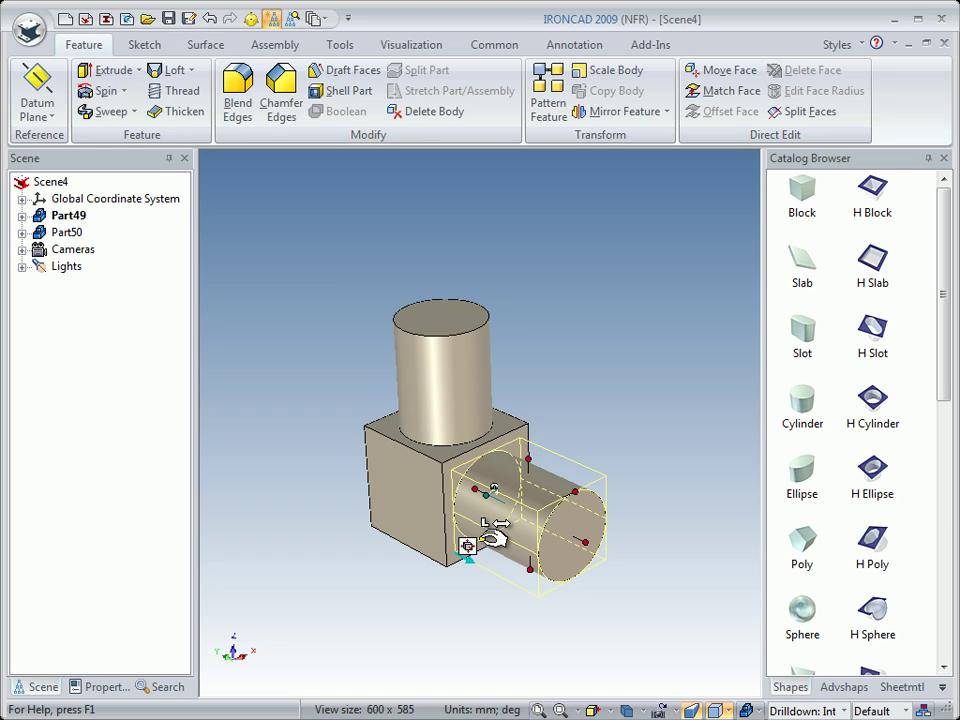
double_click(490, 538)
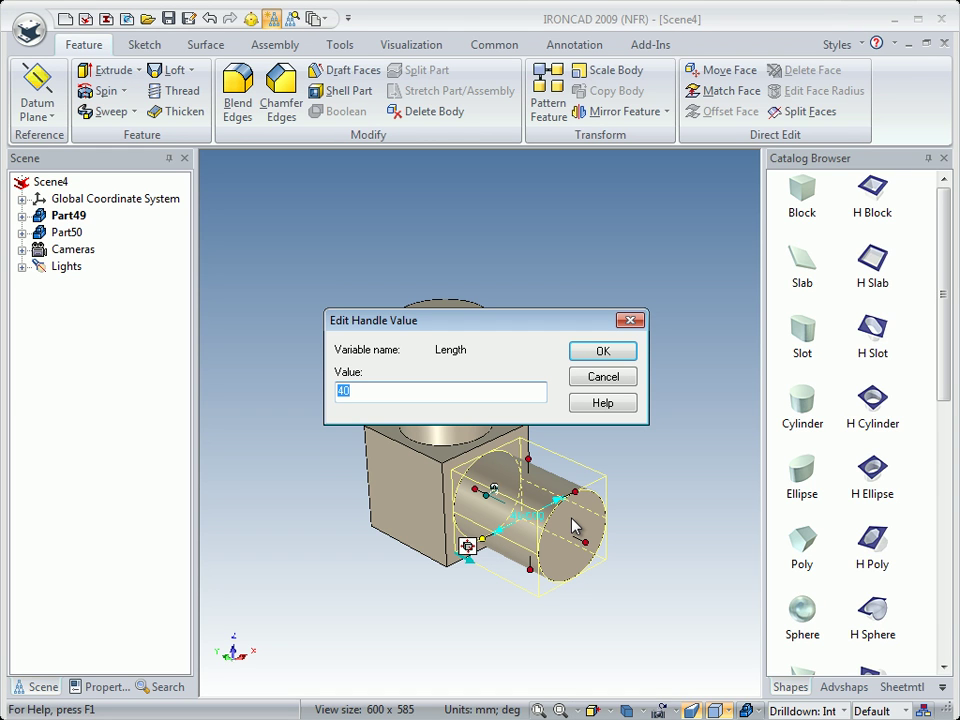
text(12)
click(603, 352)
click(589, 456)
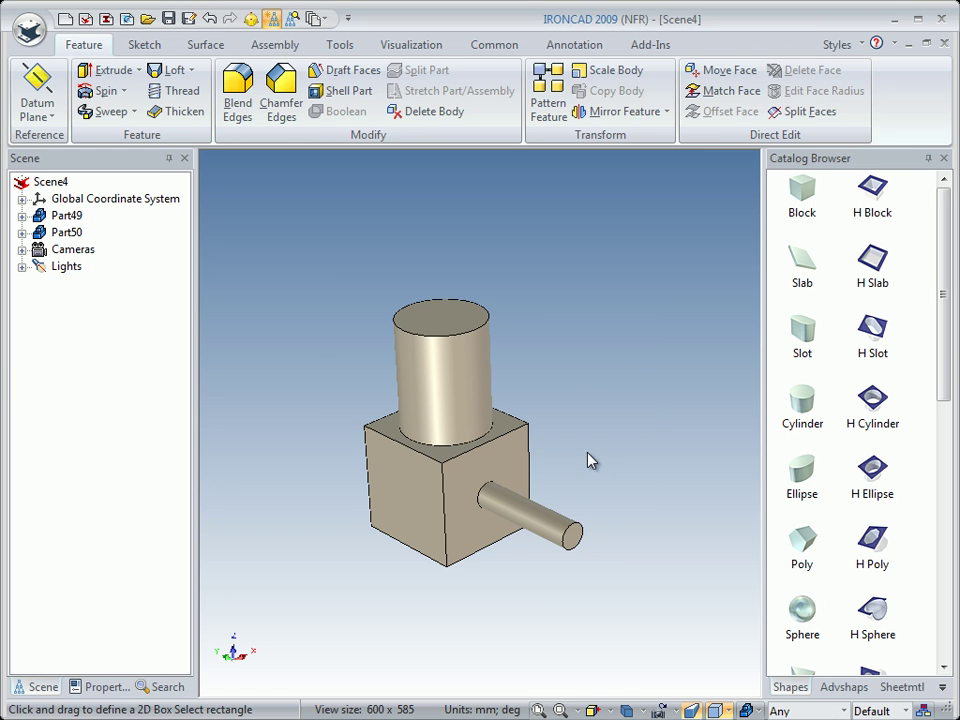
Step: Place a Block shape as a separate part on the cube's side face next to the thin cylinder
middle_drag(520, 563, 382, 471)
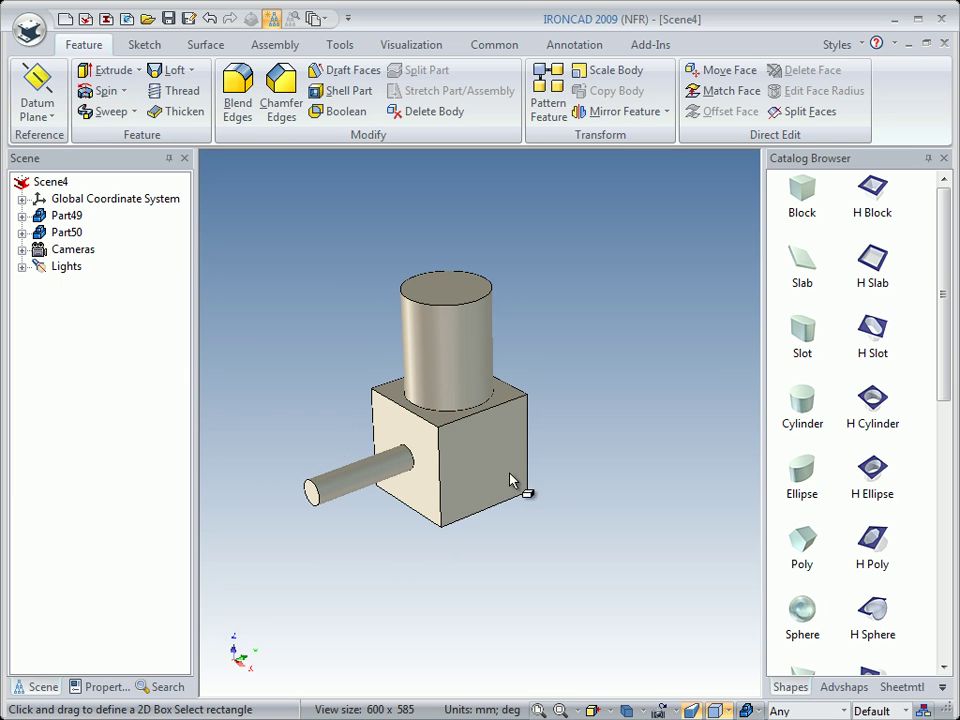
drag(808, 195, 451, 483)
right_drag(451, 483, 451, 483)
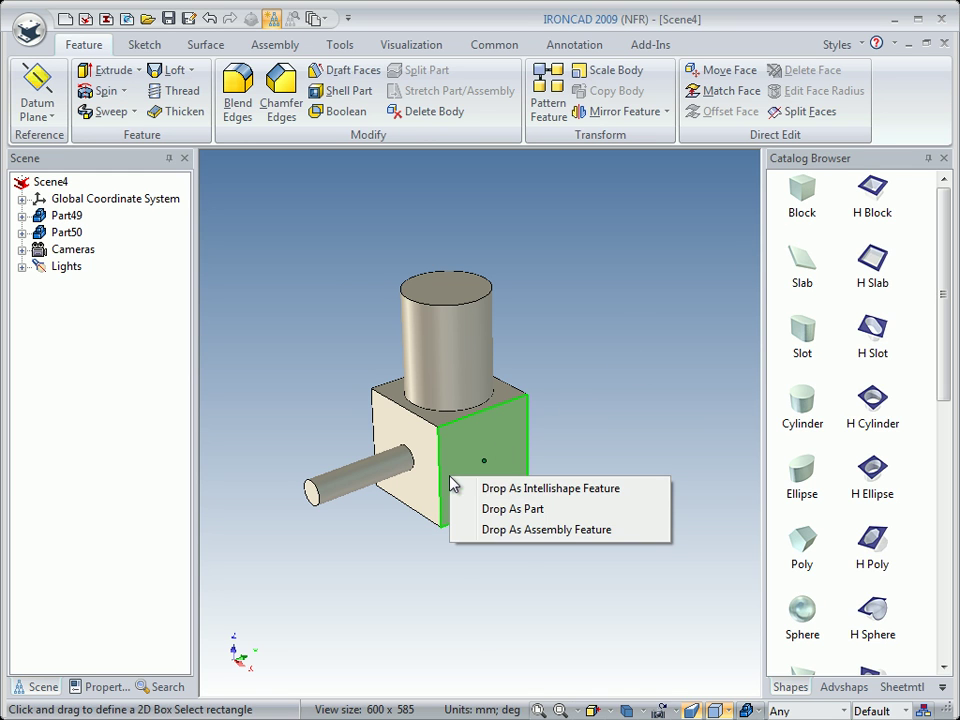
click(511, 510)
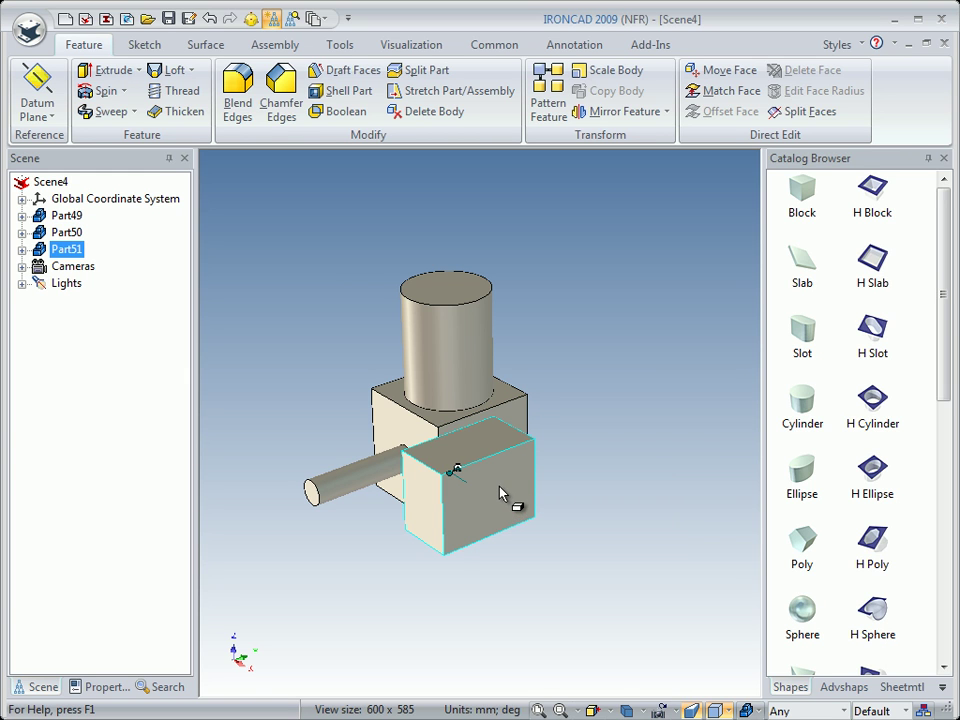
Step: Set the new side block's Height to 3 mm, making it a thin plate against the cube
click(500, 492)
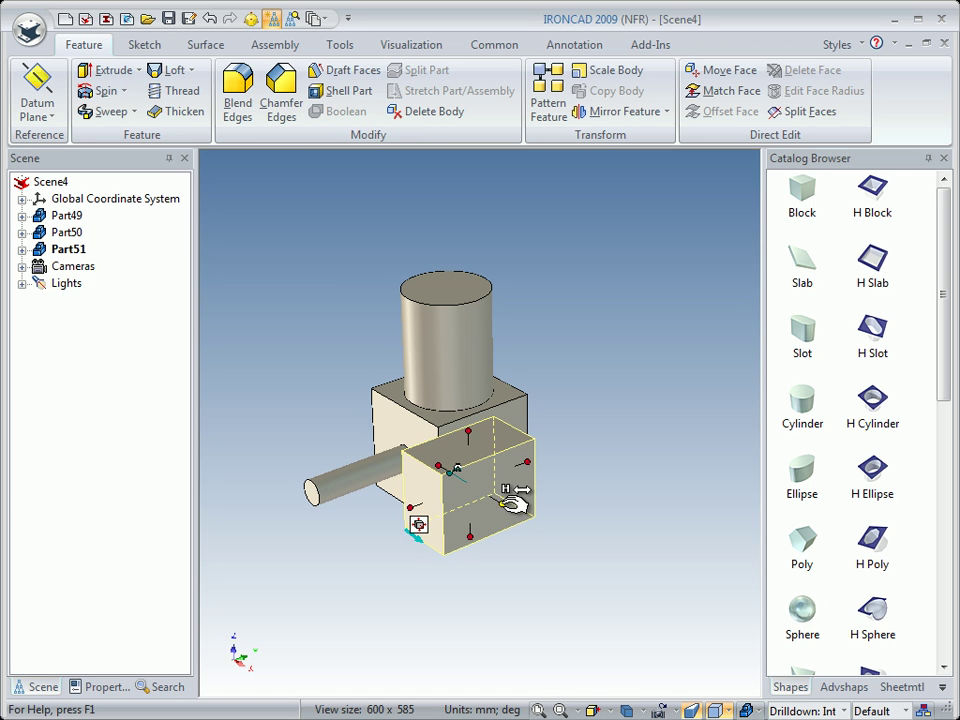
click(506, 500)
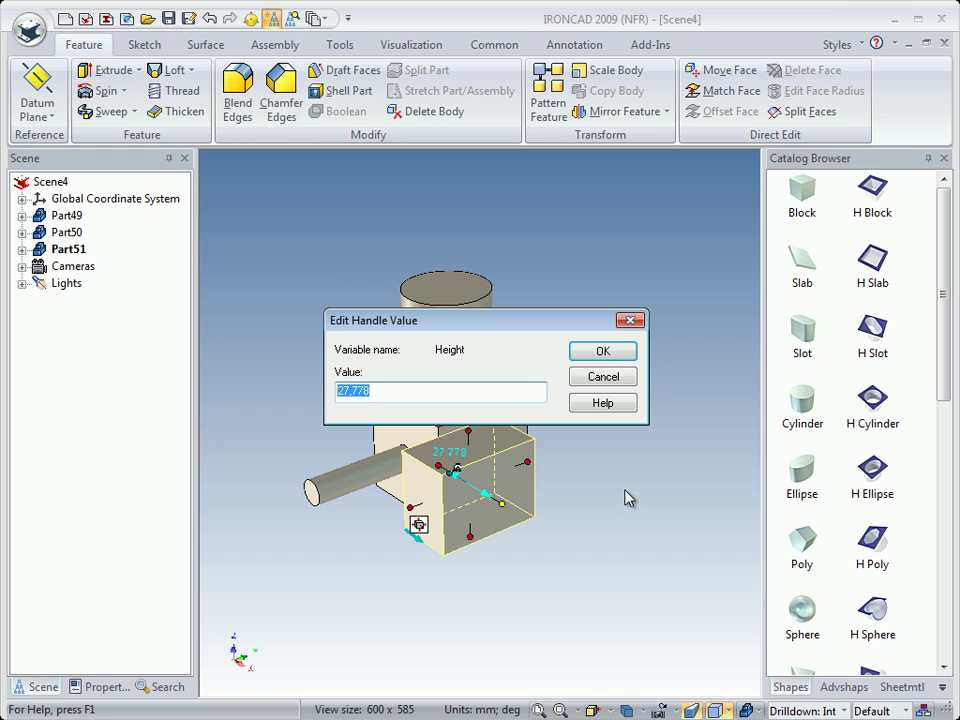
text(3)
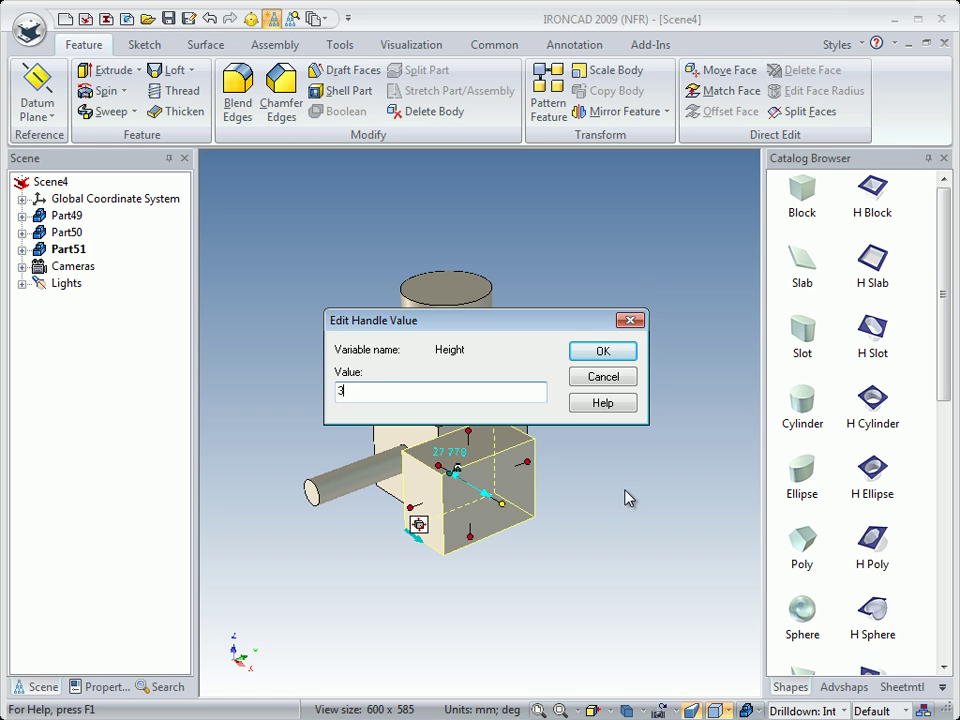
click(603, 351)
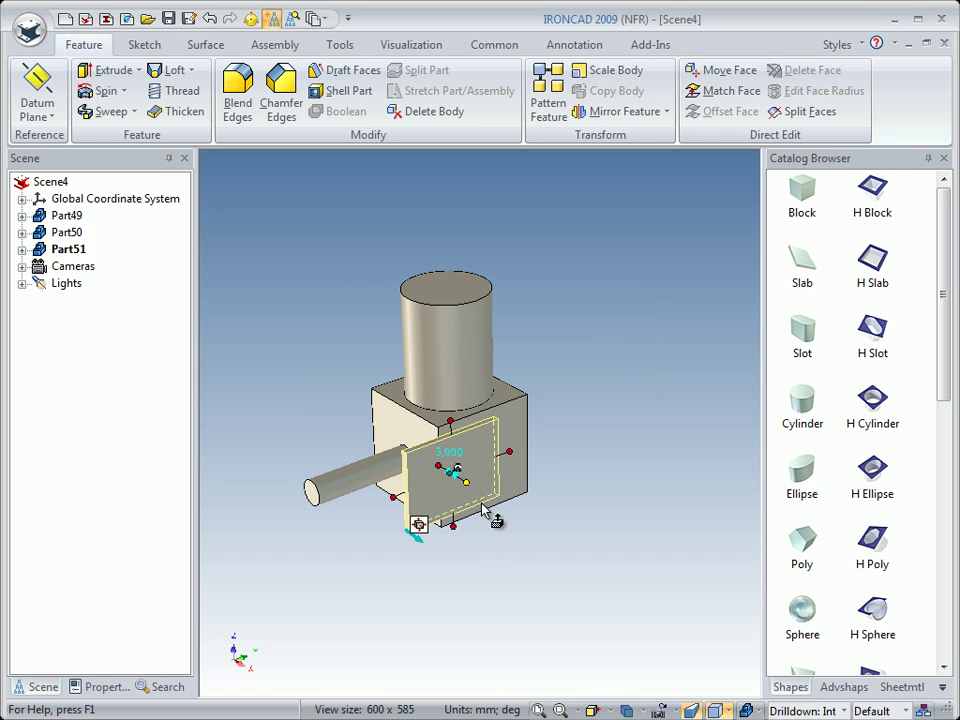
Step: Lower the thin plate's upper edge so that the plate is about 25 mm tall
click(445, 440)
drag(451, 438, 451, 448)
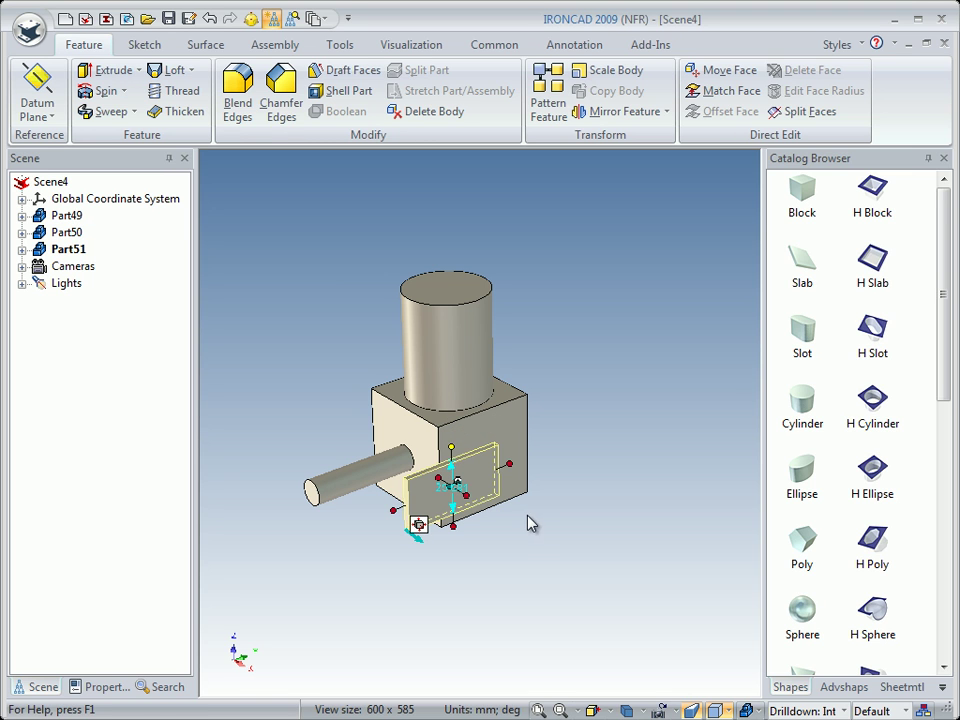
click(529, 542)
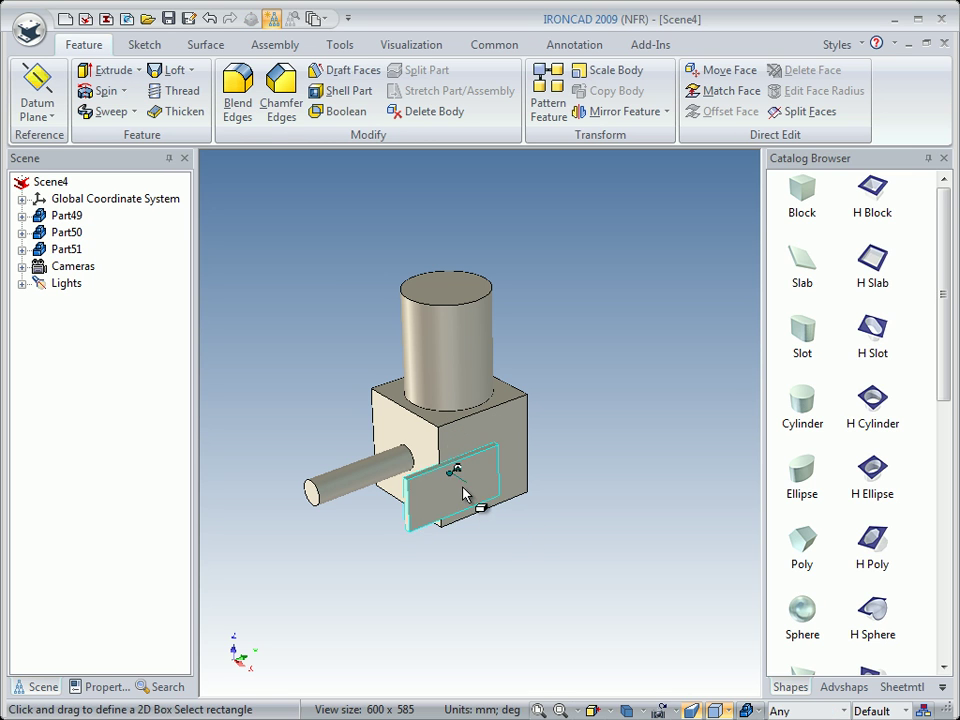
Step: Move the thin plate about 39.7 mm horizontally with the TriBall, toward the free end of the thin cylinder
click(463, 492)
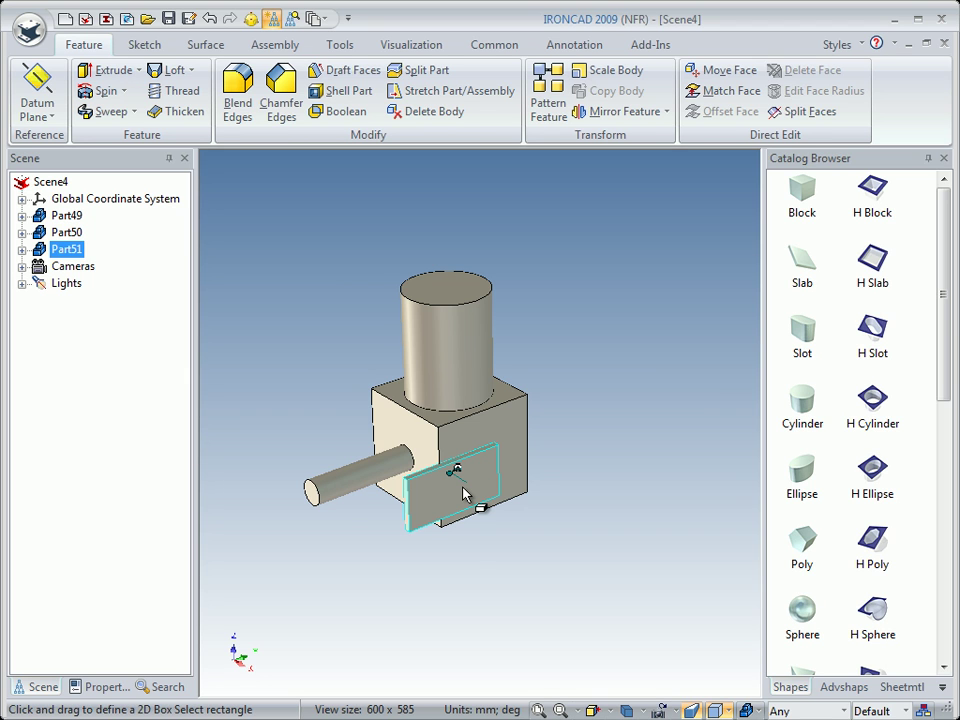
key(F10)
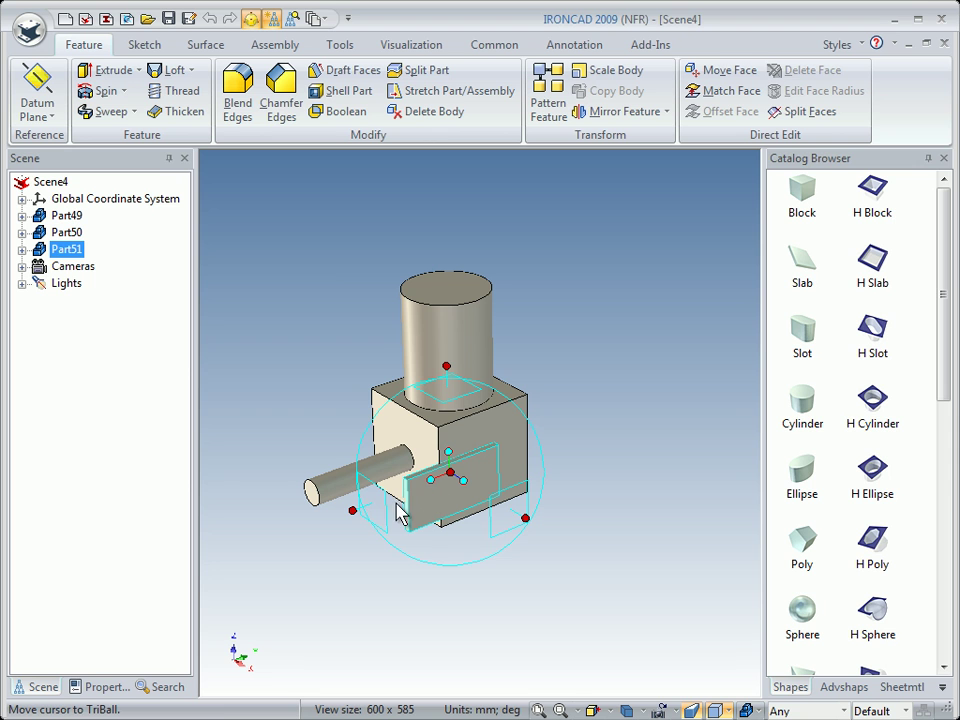
mouse_move(362, 512)
mouse_down()
mouse_move(354, 510)
mouse_move(364, 510)
mouse_up()
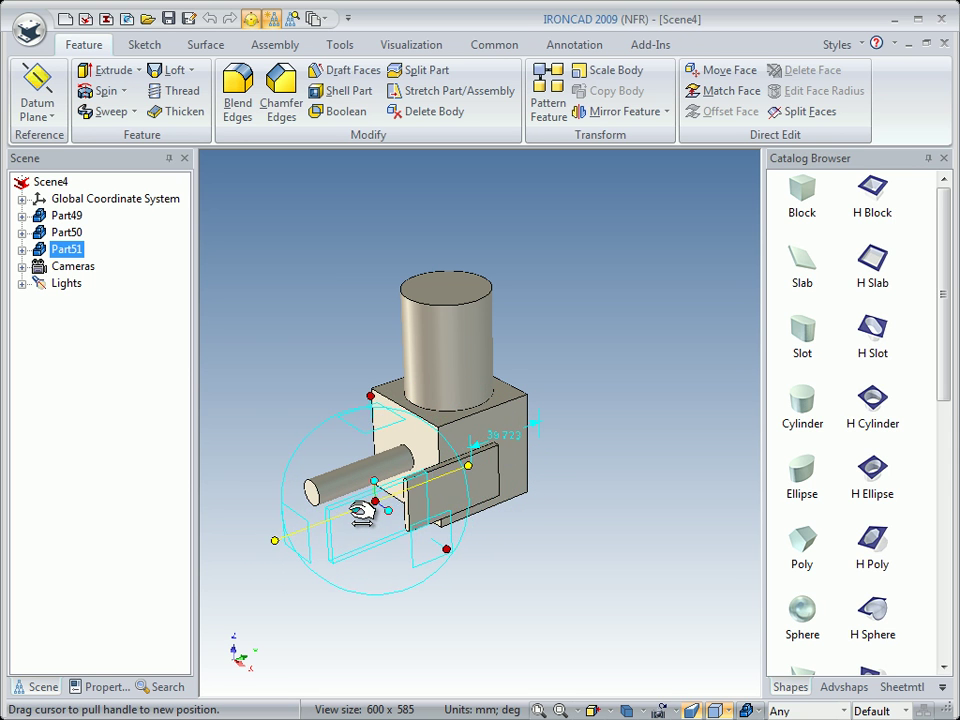
mouse_move(471, 497)
middle_down()
mouse_move(515, 550)
mouse_move(478, 555)
mouse_move(495, 534)
mouse_move(476, 506)
middle_up()
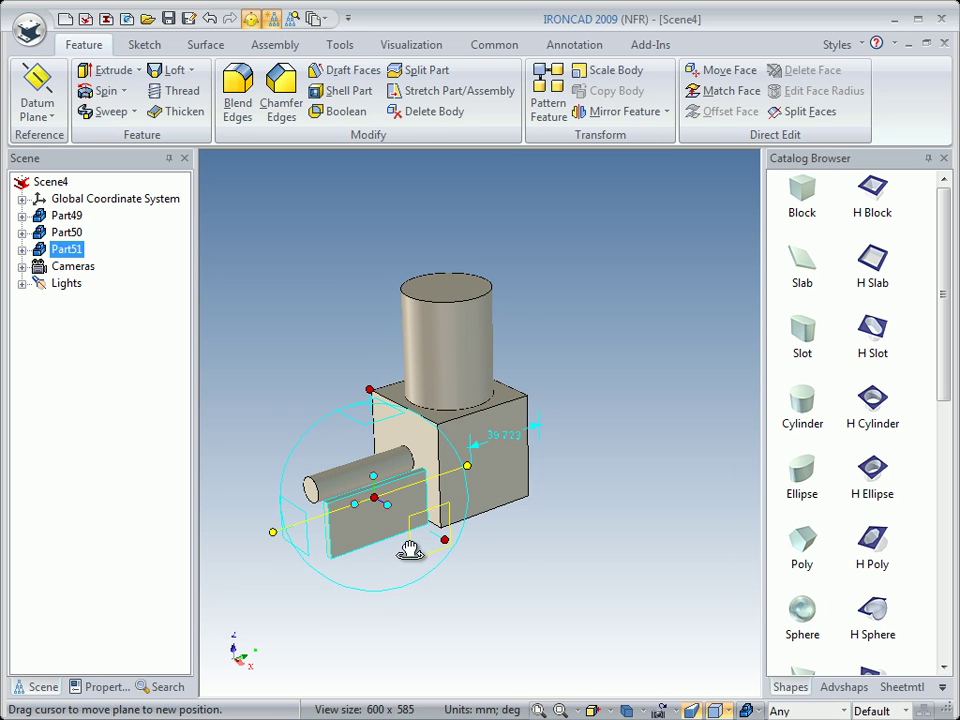
shift+middle_drag(403, 558, 463, 500)
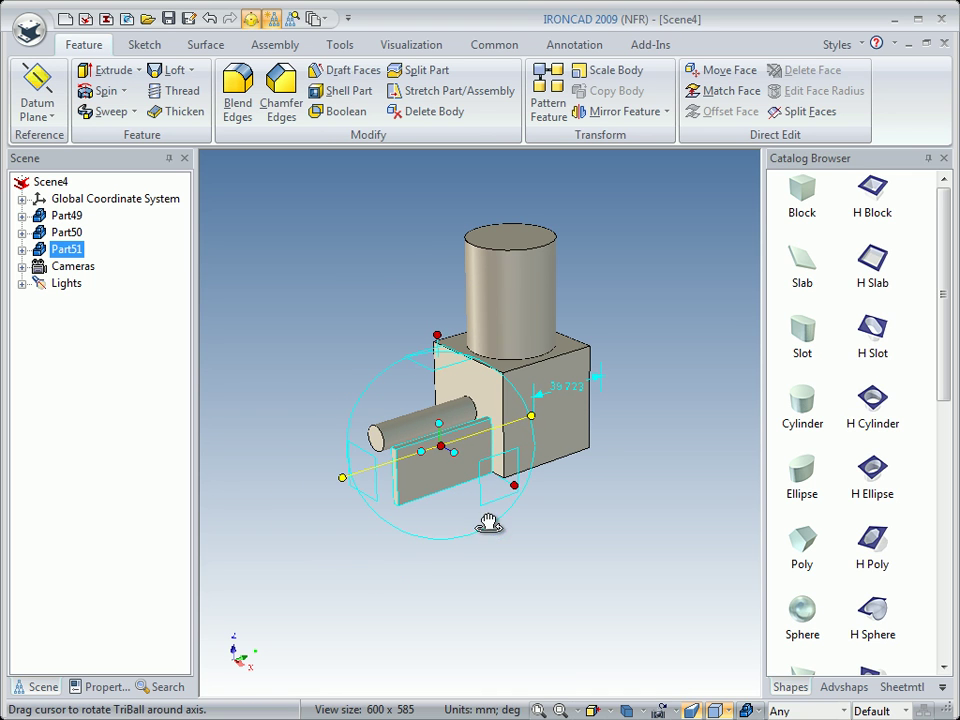
key(F10)
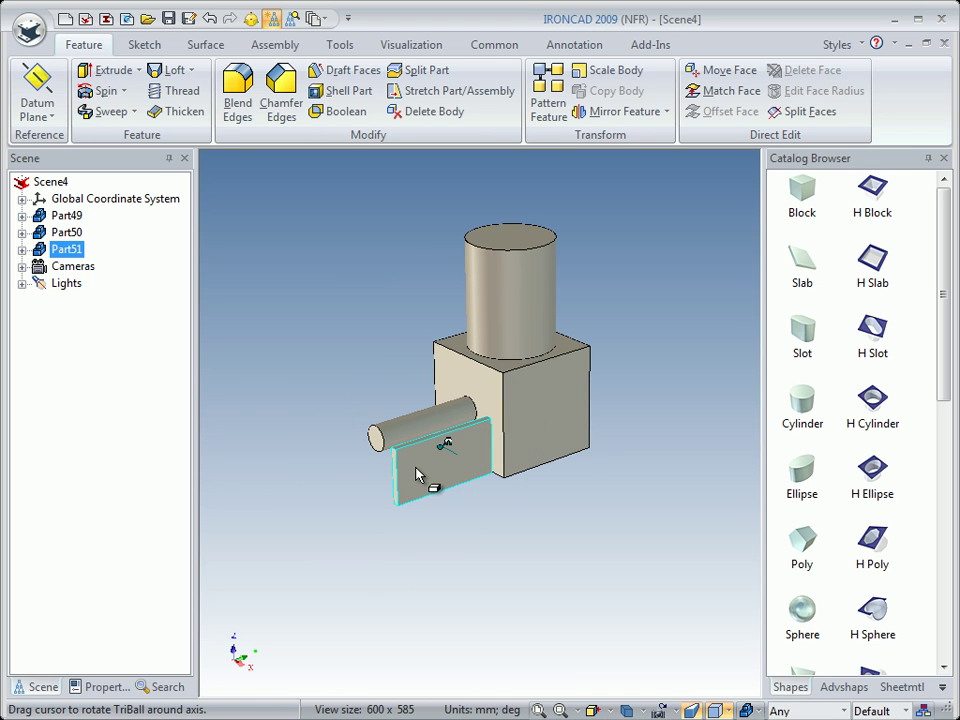
Step: Lengthen the thin plate by extending its free end well past the end of the thin cylinder
click(418, 475)
drag(388, 475, 264, 514)
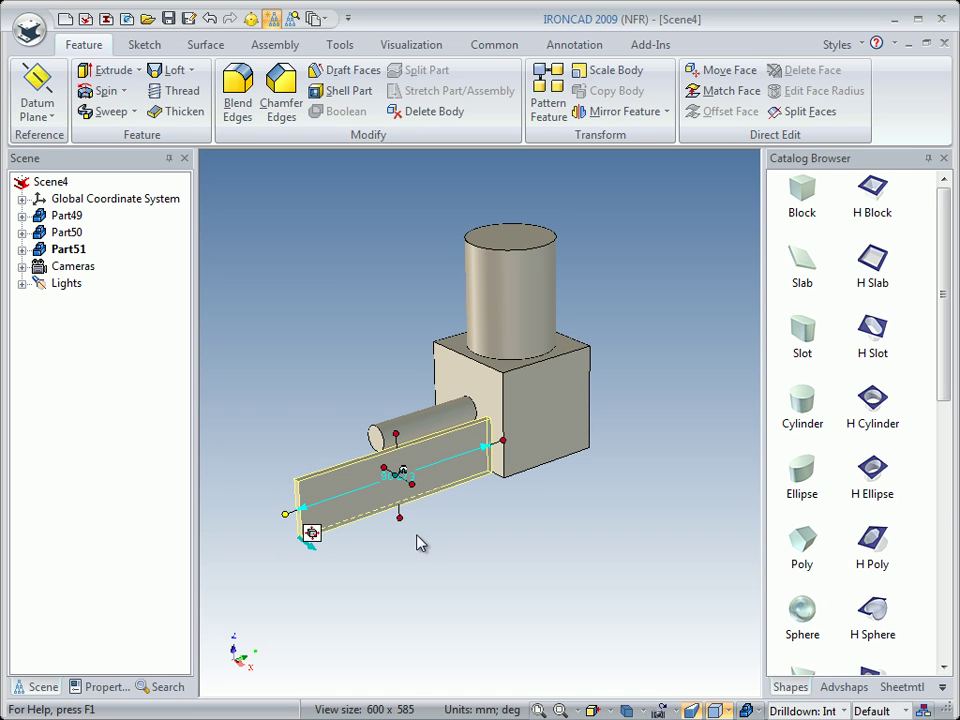
mouse_move(421, 527)
middle_down()
mouse_move(467, 572)
mouse_move(433, 535)
middle_up()
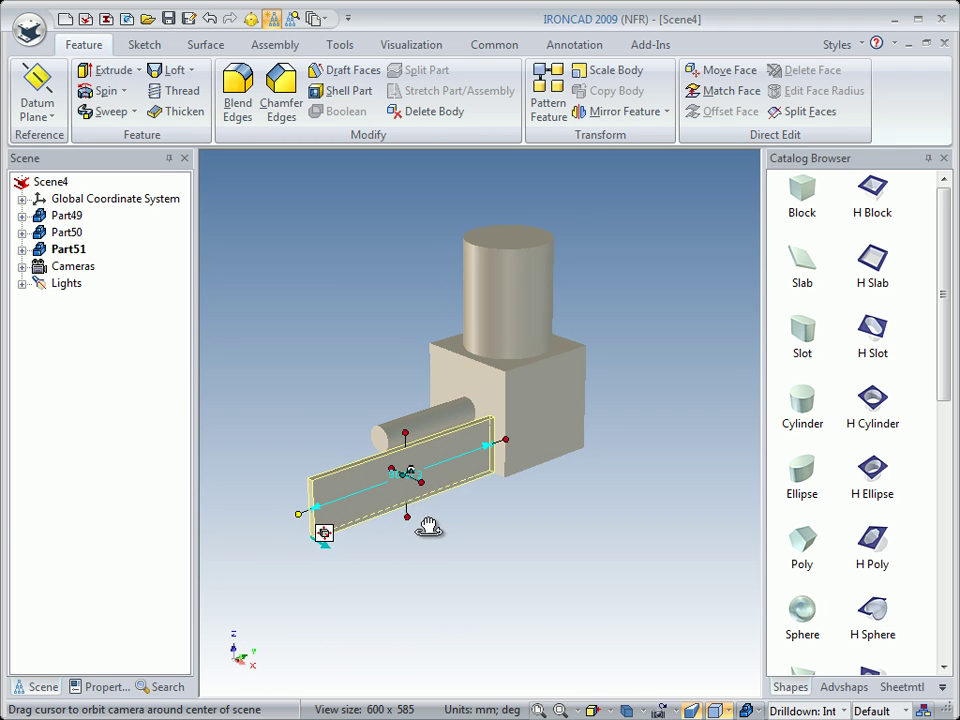
drag(428, 525, 422, 525)
click(380, 556)
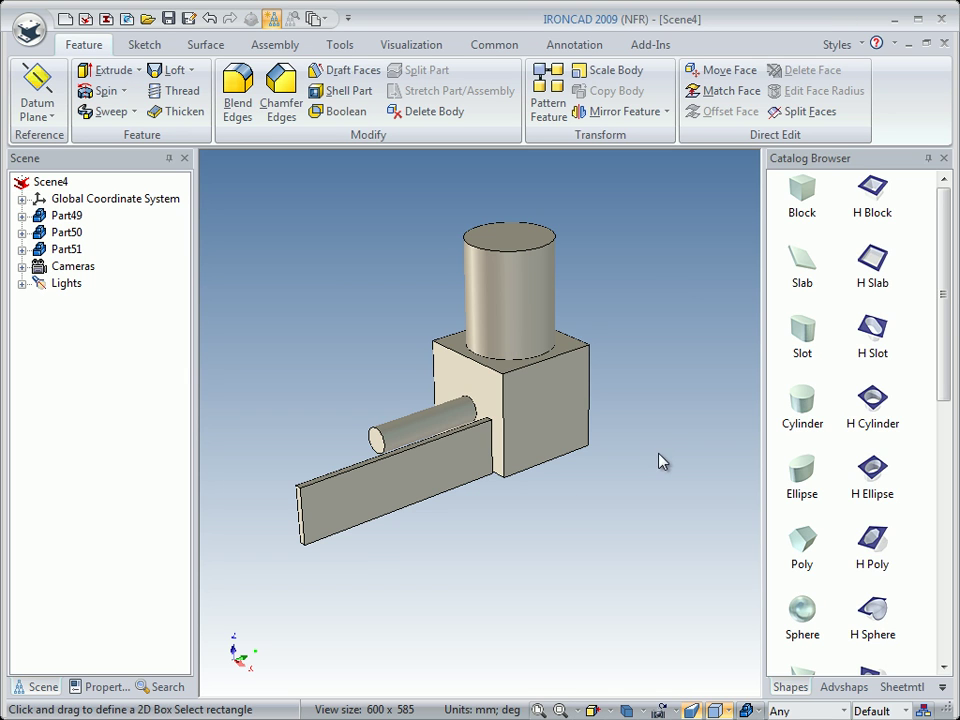
Step: Place a Cylinder shape as a separate part on the thin plate's outer face, near its free end
drag(806, 402, 325, 518)
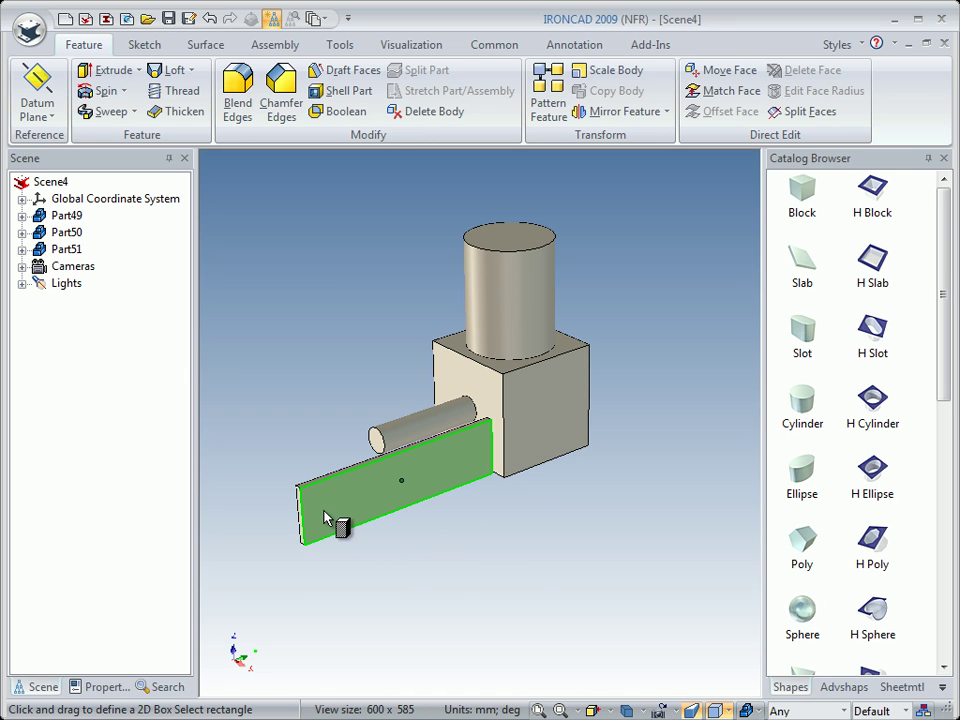
right_drag(325, 518, 324, 513)
click(388, 546)
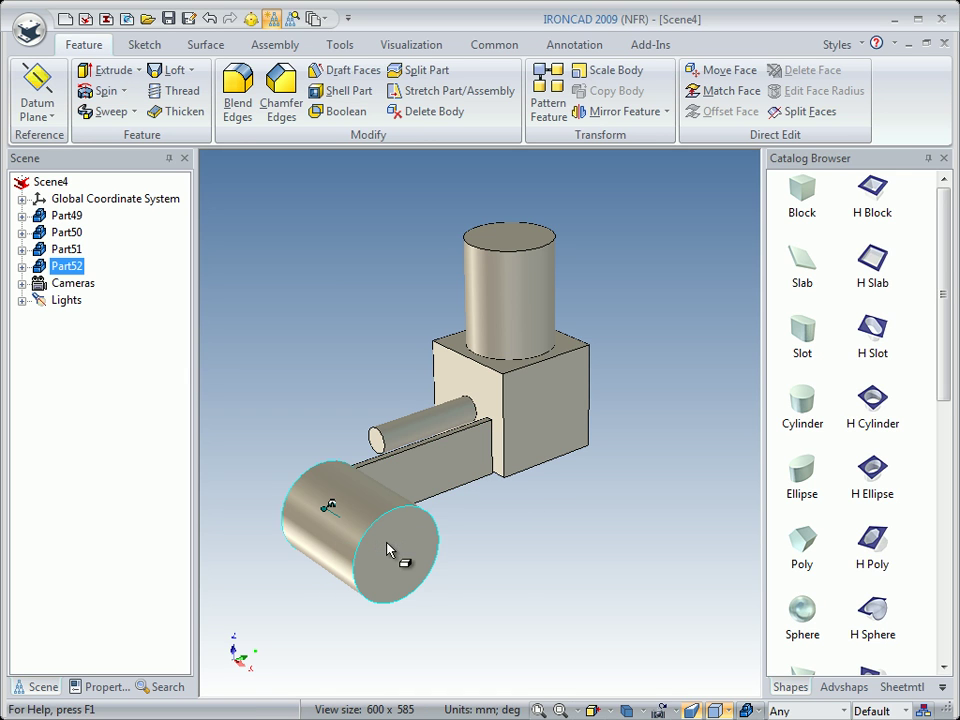
Step: Reduce the new cylinder's diameter to roughly the plate's height and shorten it into a small boss
click(346, 535)
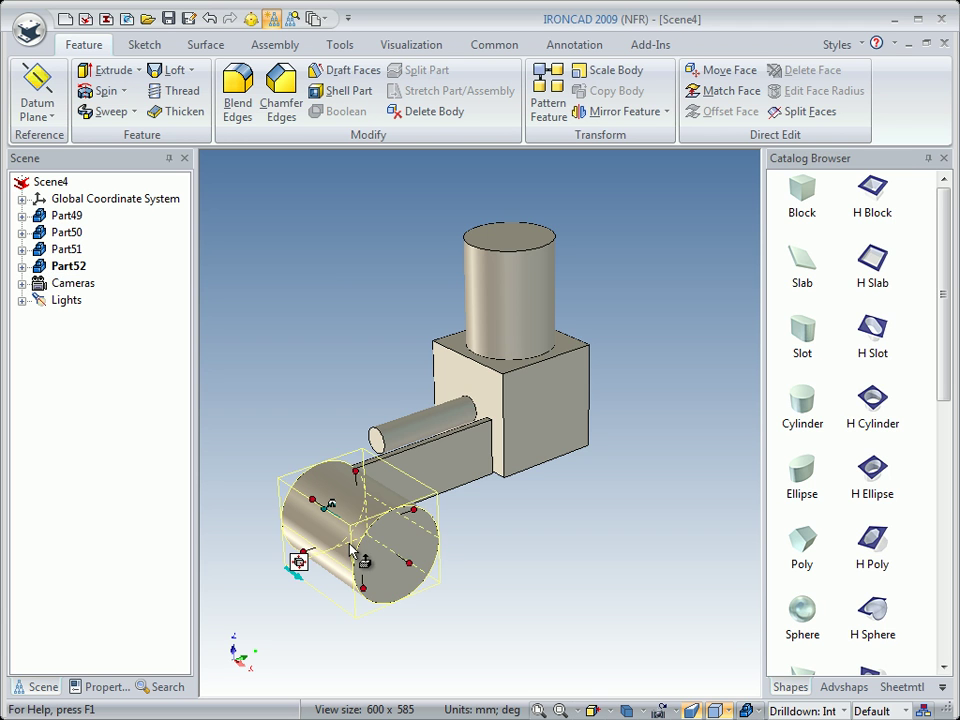
key(F3)
drag(296, 561, 303, 472)
middle_drag(352, 543, 413, 557)
click(413, 557)
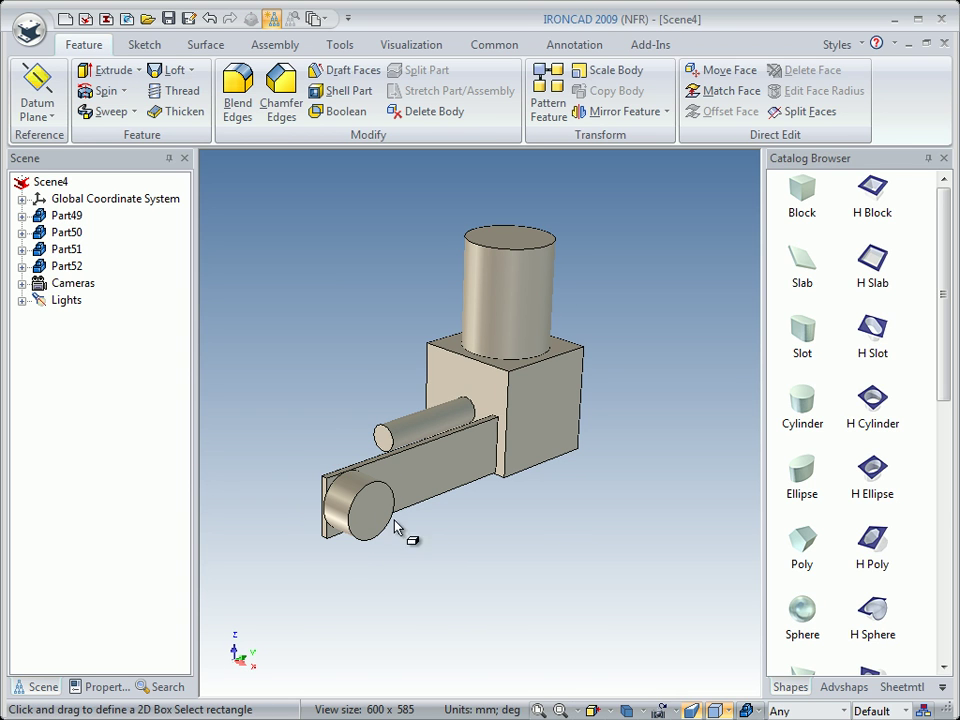
Step: Place another Cylinder shape as a separate part at the center of the small boss's end face
drag(800, 404, 770, 410)
drag(484, 492, 371, 514)
right_drag(371, 514, 373, 517)
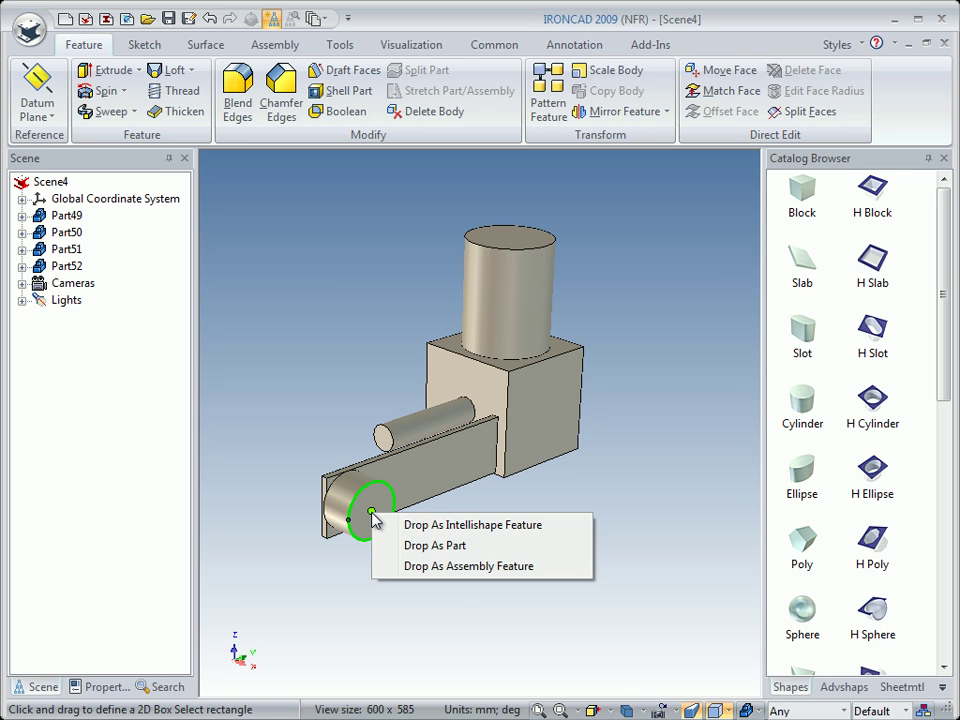
click(407, 547)
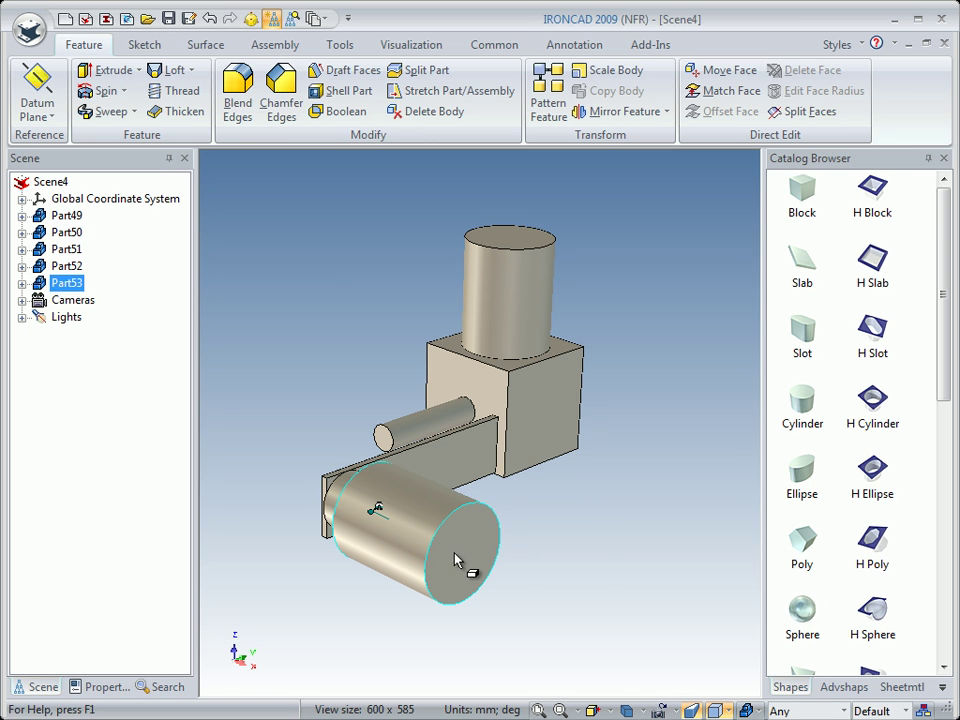
Step: Shorten the newly placed cylinder into a flat disc on the end of the boss
click(450, 562)
mouse_move(450, 549)
mouse_down()
mouse_move(382, 512)
mouse_move(321, 544)
mouse_move(401, 557)
mouse_move(454, 549)
mouse_up()
click(466, 565)
Step: Place a Cylinder shape as a separate part on the plate's opposite face near its free end, and shrink it to a short, plate-high boss
key(F3)
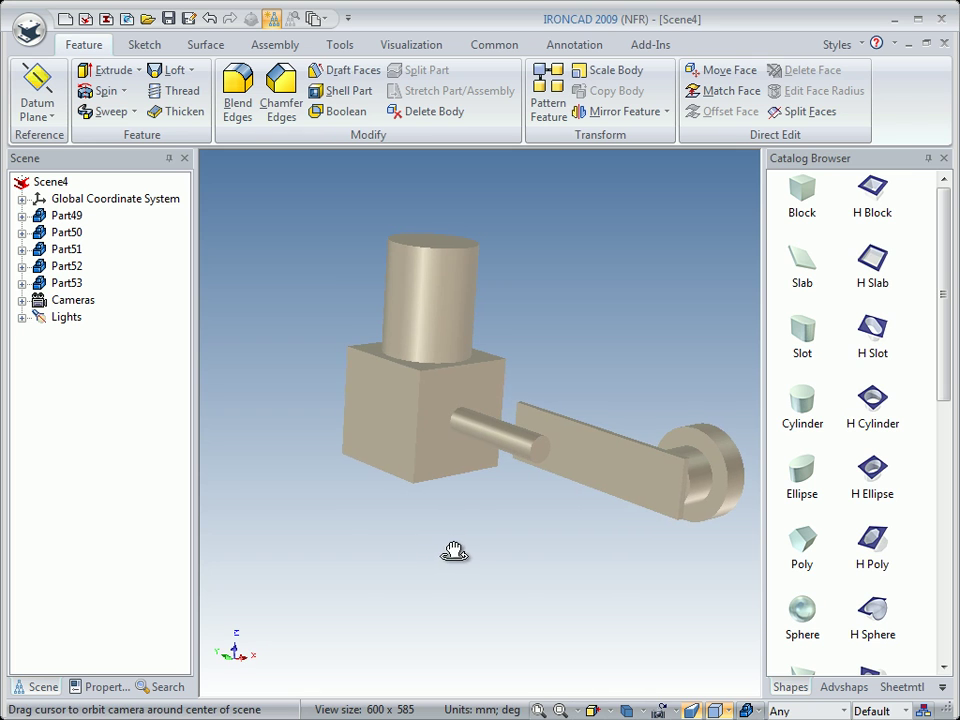
key(Escape)
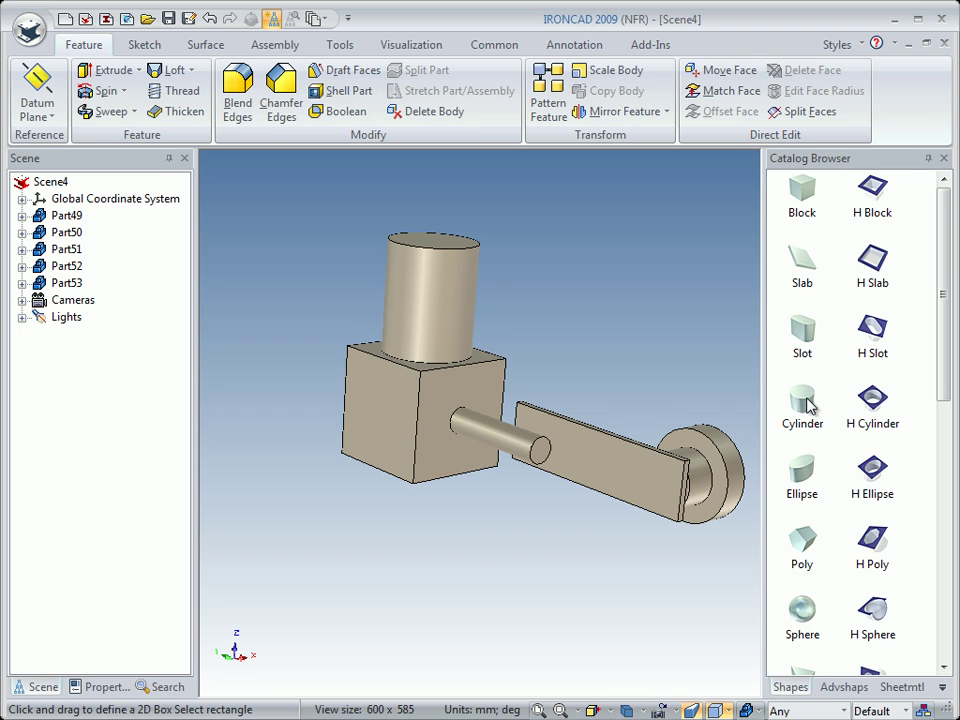
drag(808, 403, 660, 489)
right_drag(660, 489, 661, 489)
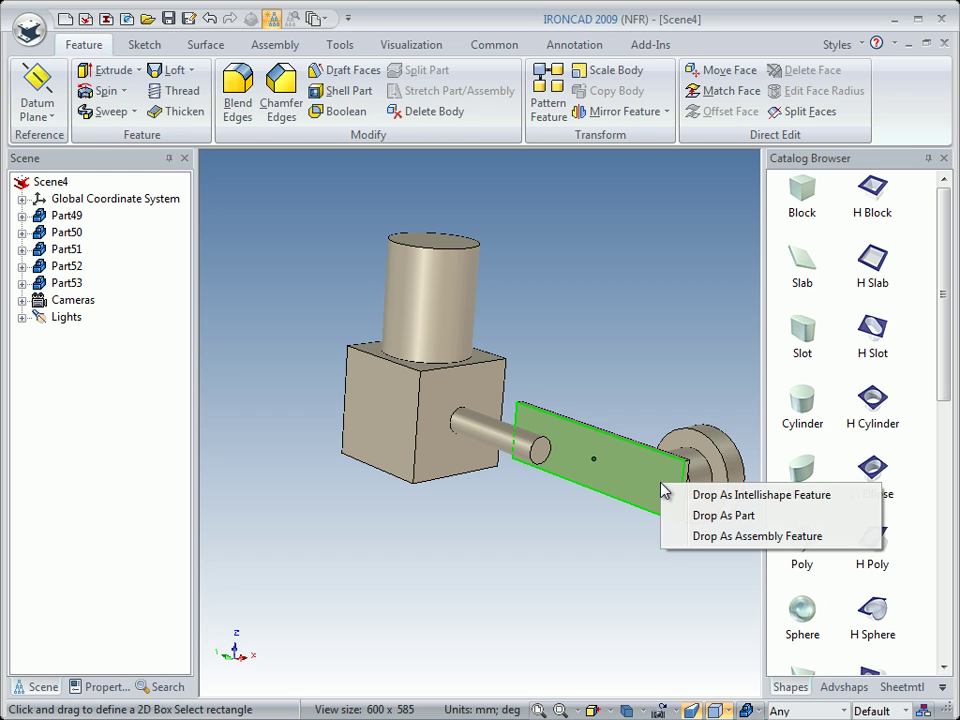
click(714, 516)
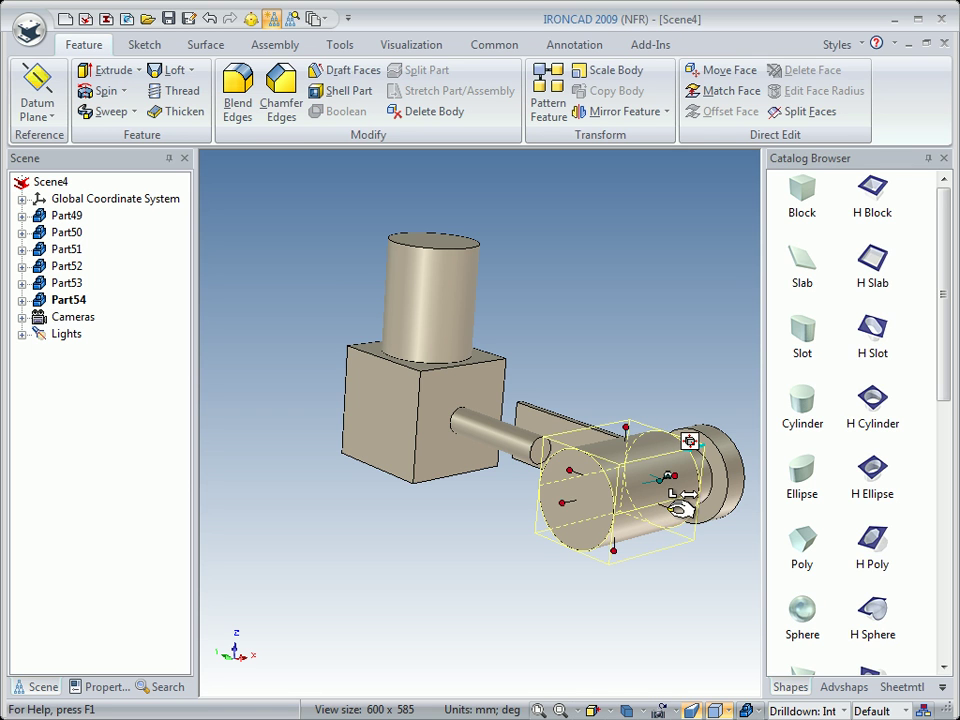
drag(680, 506, 648, 510)
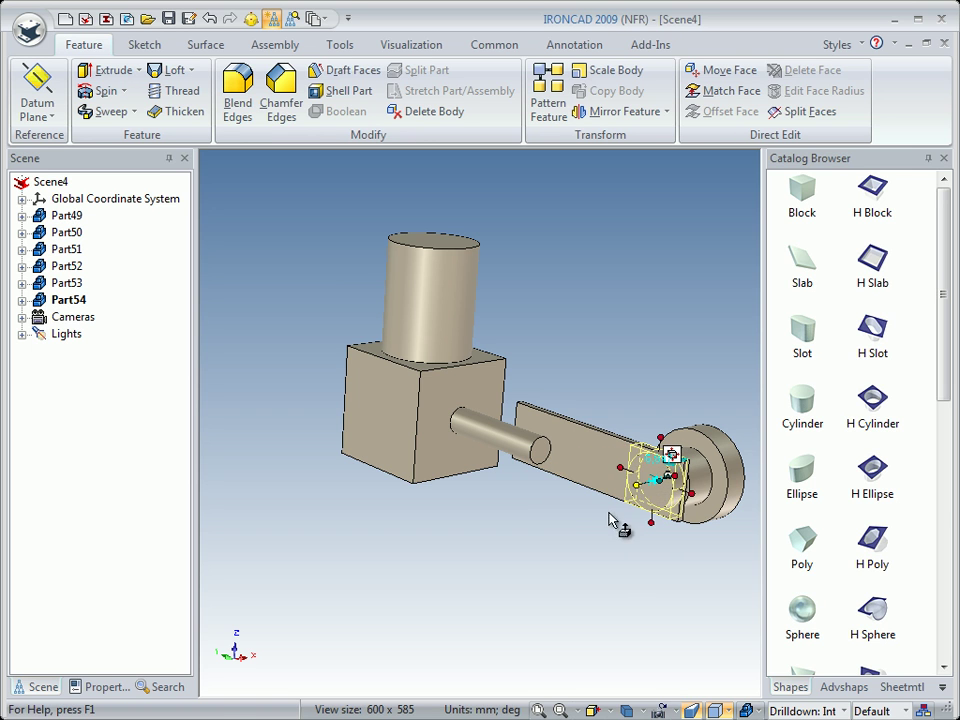
click(553, 501)
Step: Place a Block shape as a separate part at the center of the cube's face opposite the thin cylinder
middle_drag(553, 501, 463, 499)
middle_drag(349, 484, 495, 497)
middle_drag(375, 375, 580, 491)
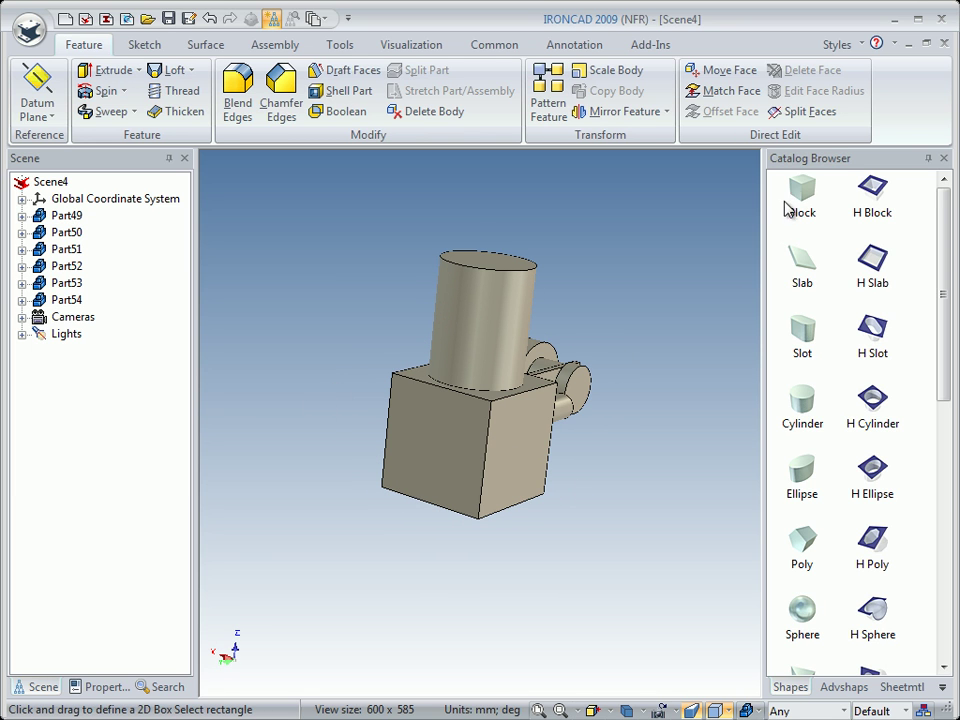
drag(805, 193, 435, 450)
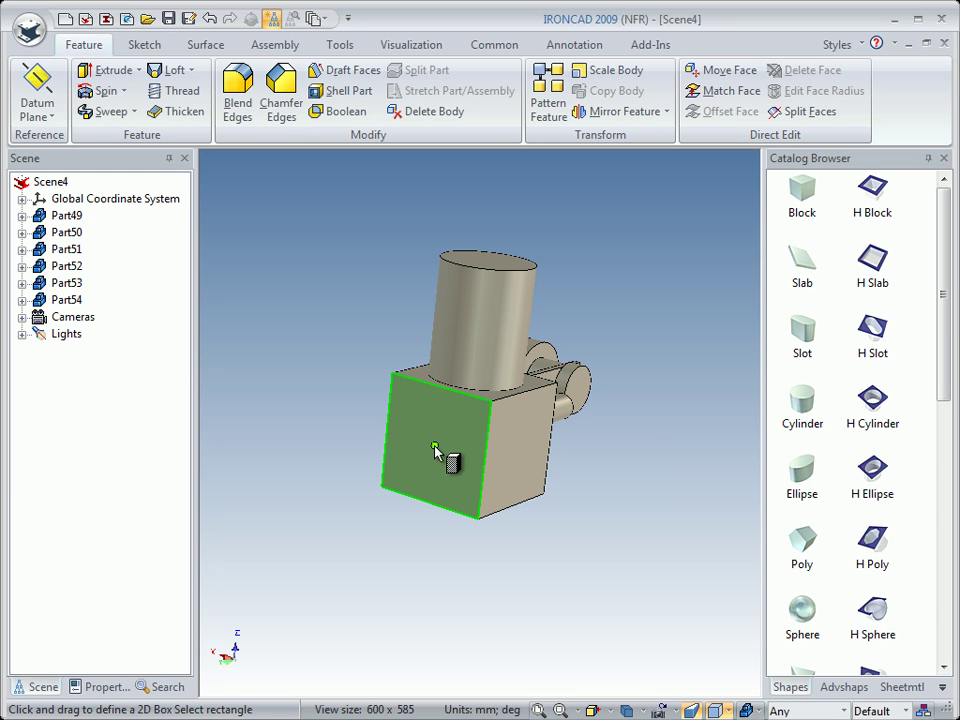
right_drag(433, 450, 435, 451)
click(489, 484)
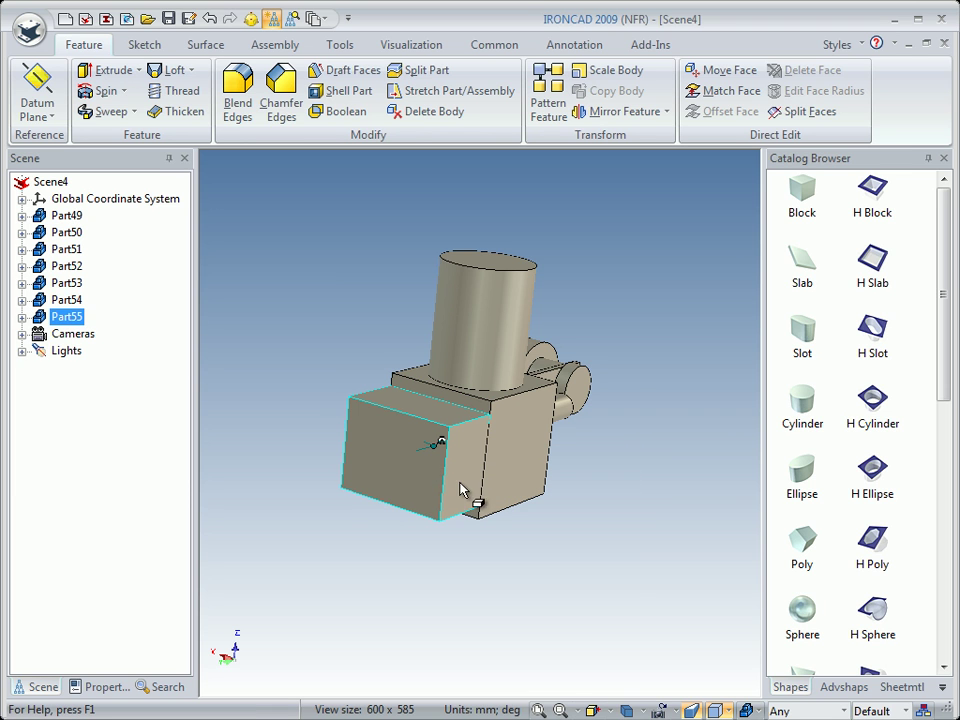
Step: Try to align the new block's side face with the cube's adjacent side face
click(404, 468)
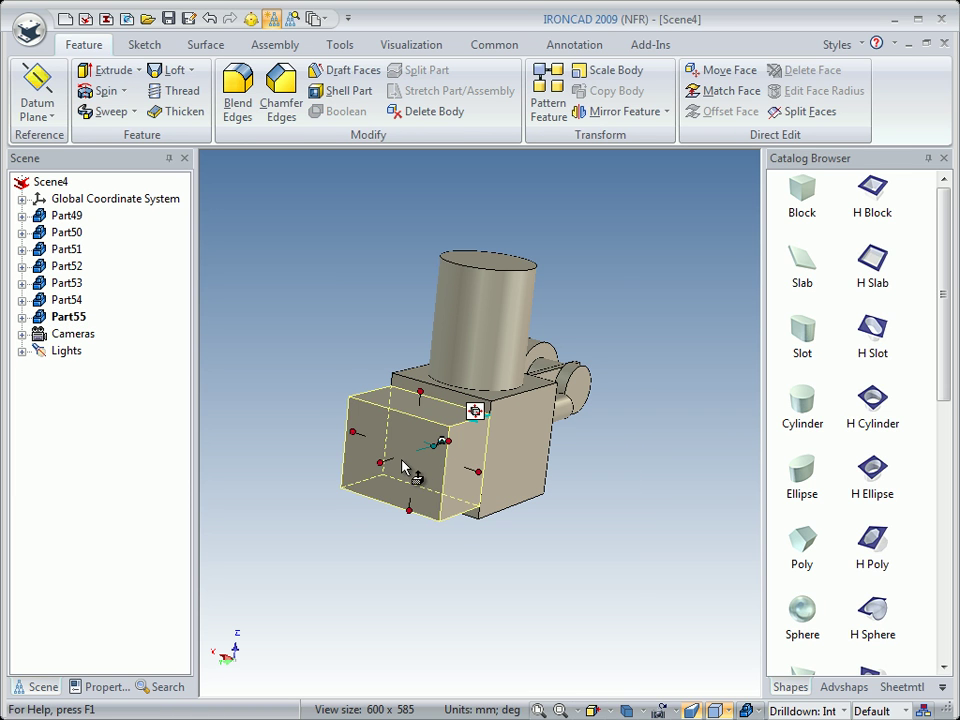
scroll(418, 311, up, 5)
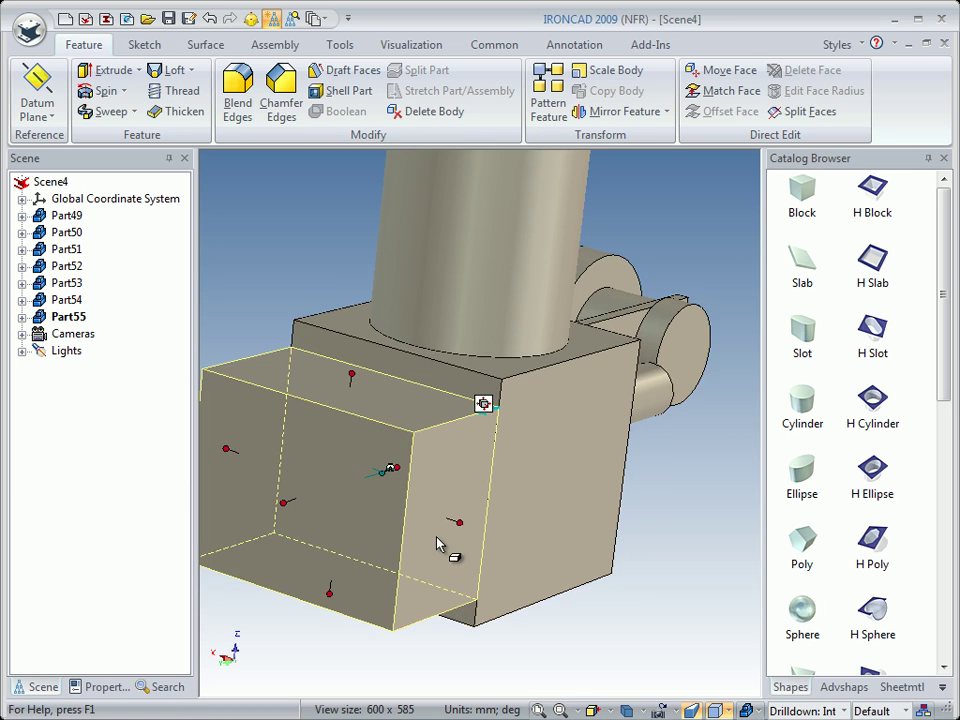
drag(468, 516, 581, 462)
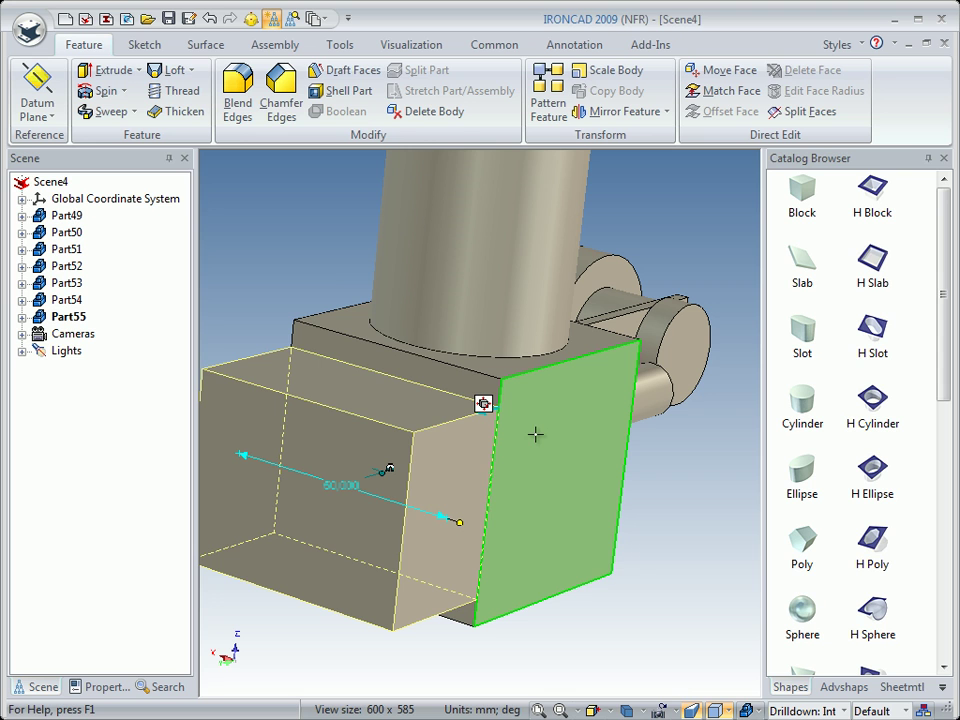
drag(535, 433, 537, 442)
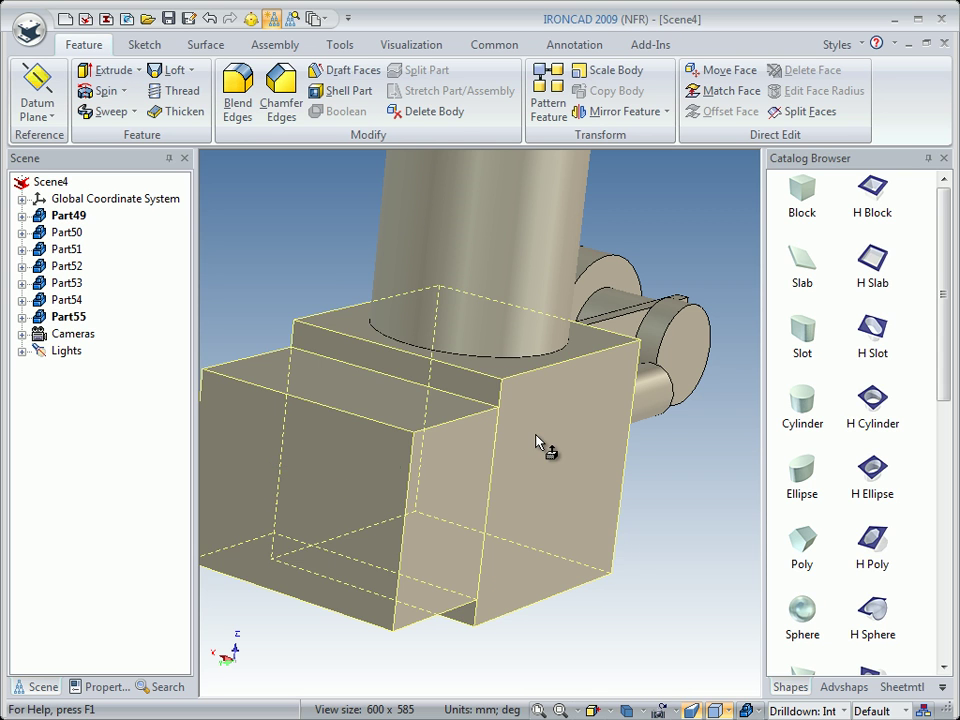
click(237, 320)
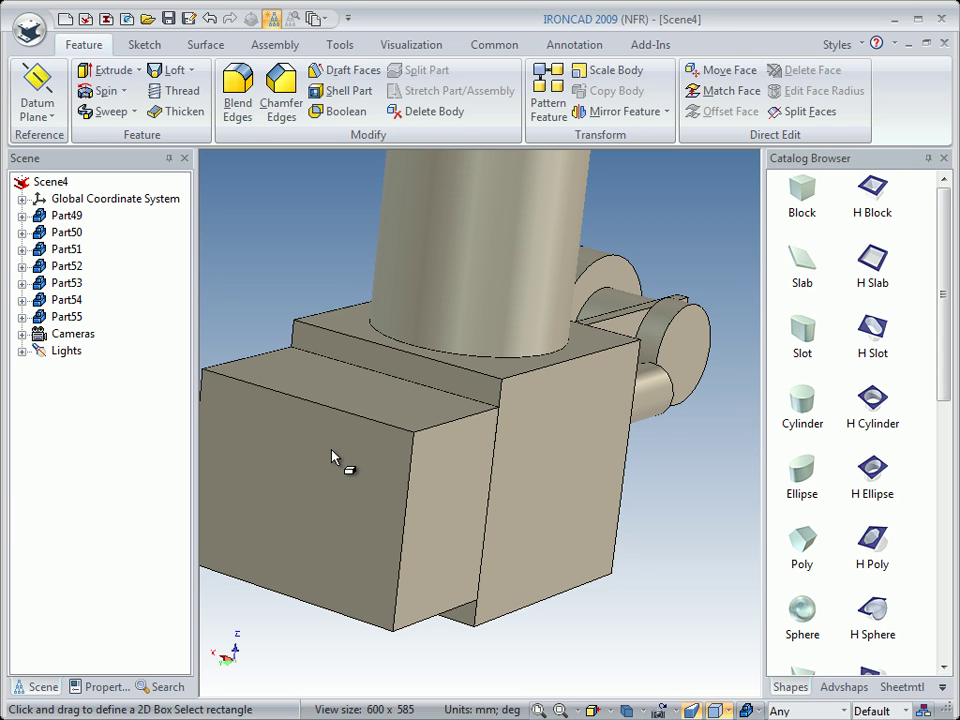
Step: Extend the new block's upper and lower faces flush with the cube's top and bottom faces
click(295, 515)
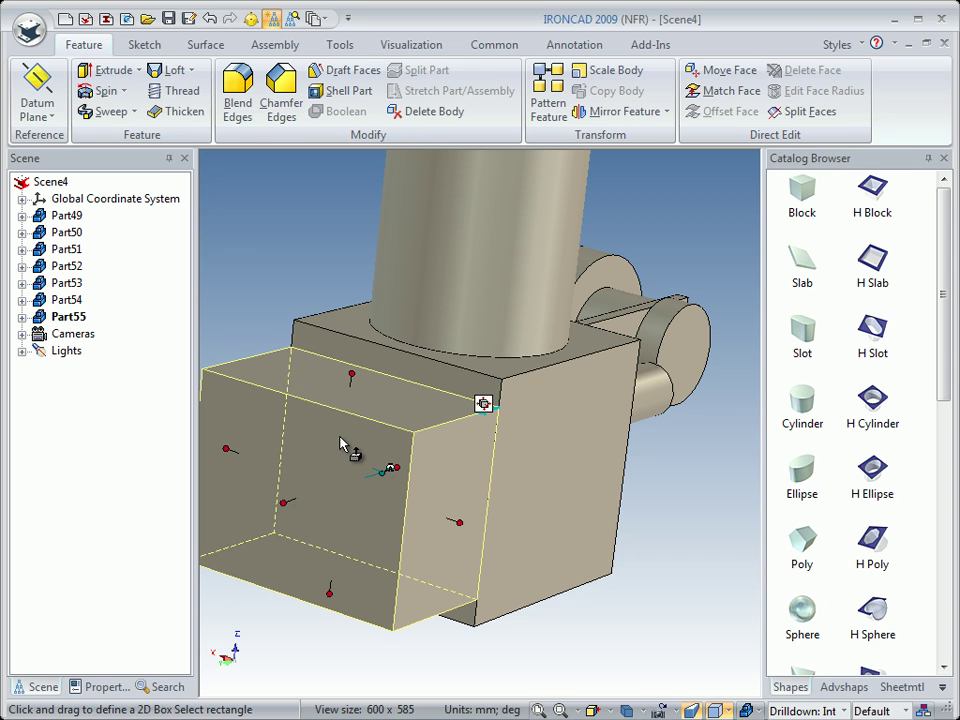
mouse_move(360, 374)
drag(360, 374, 353, 346)
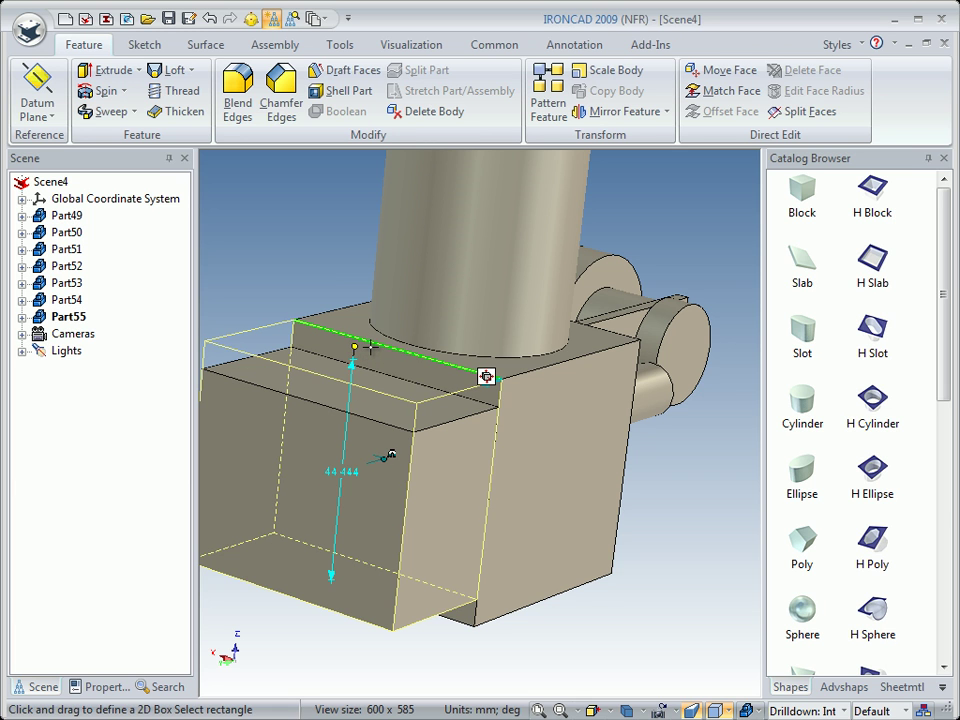
middle_drag(336, 521, 433, 537)
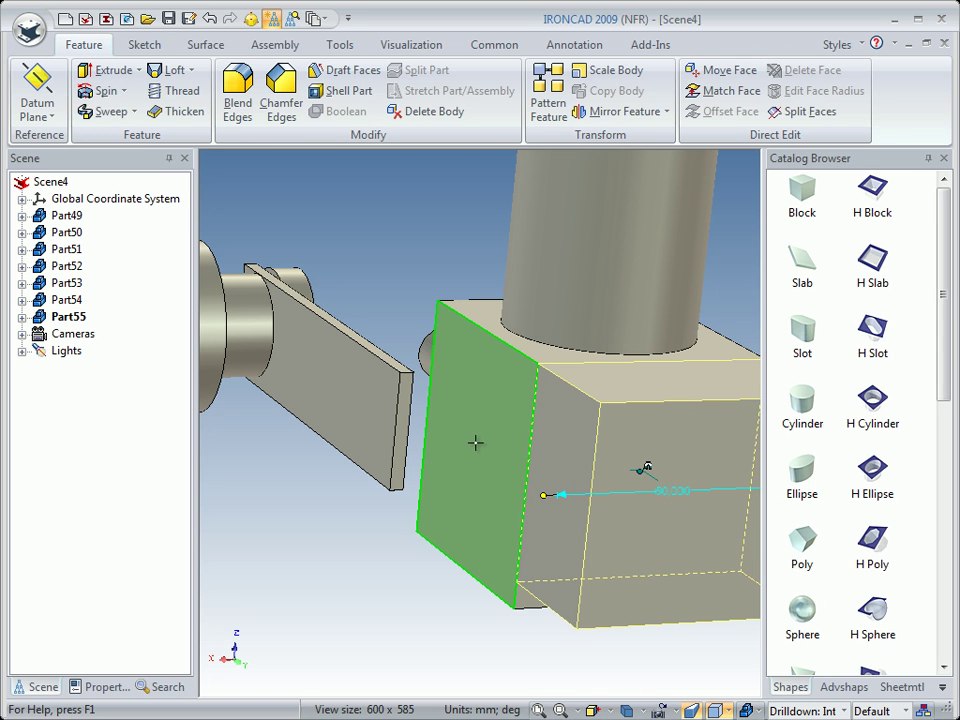
middle_drag(475, 443, 553, 454)
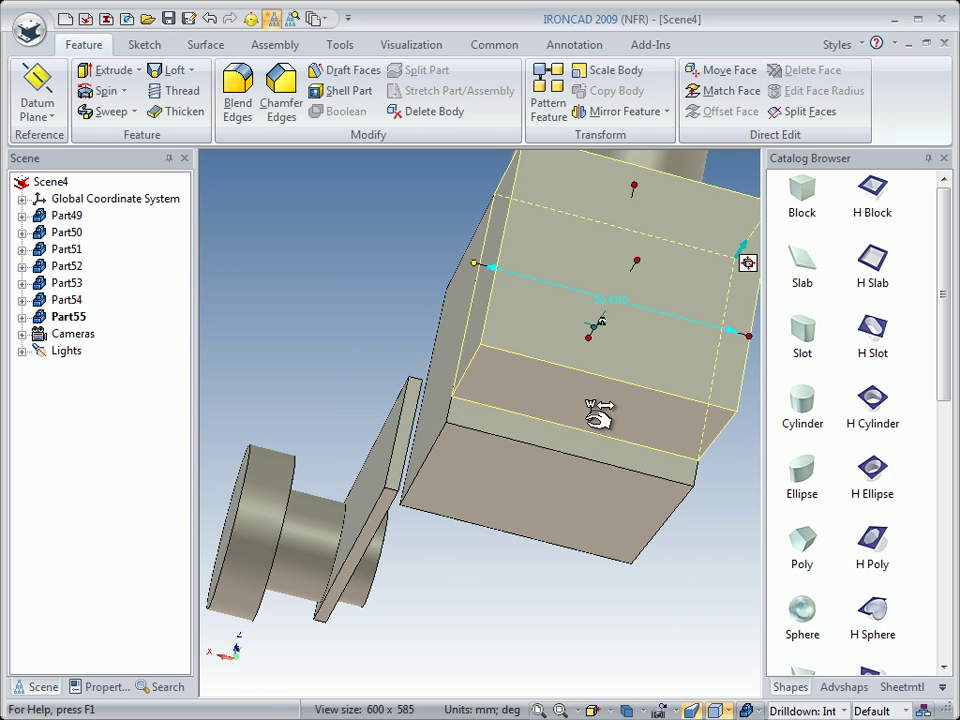
drag(589, 417, 585, 443)
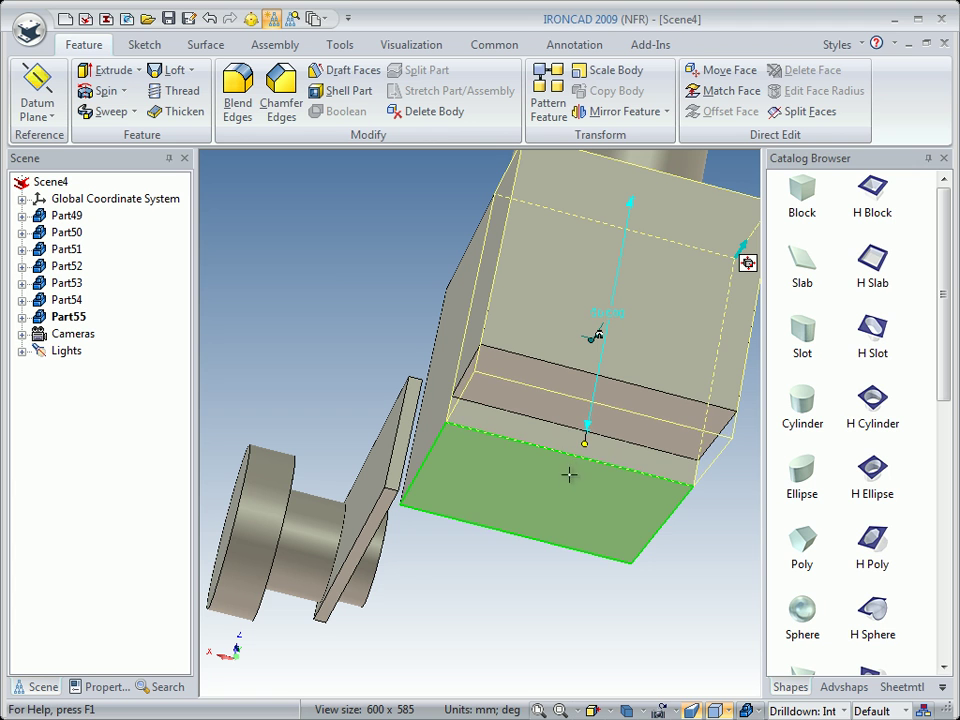
Step: Set the new block's Height to 4 mm, making it a thin plate covering the cube's face
middle_drag(506, 491, 330, 500)
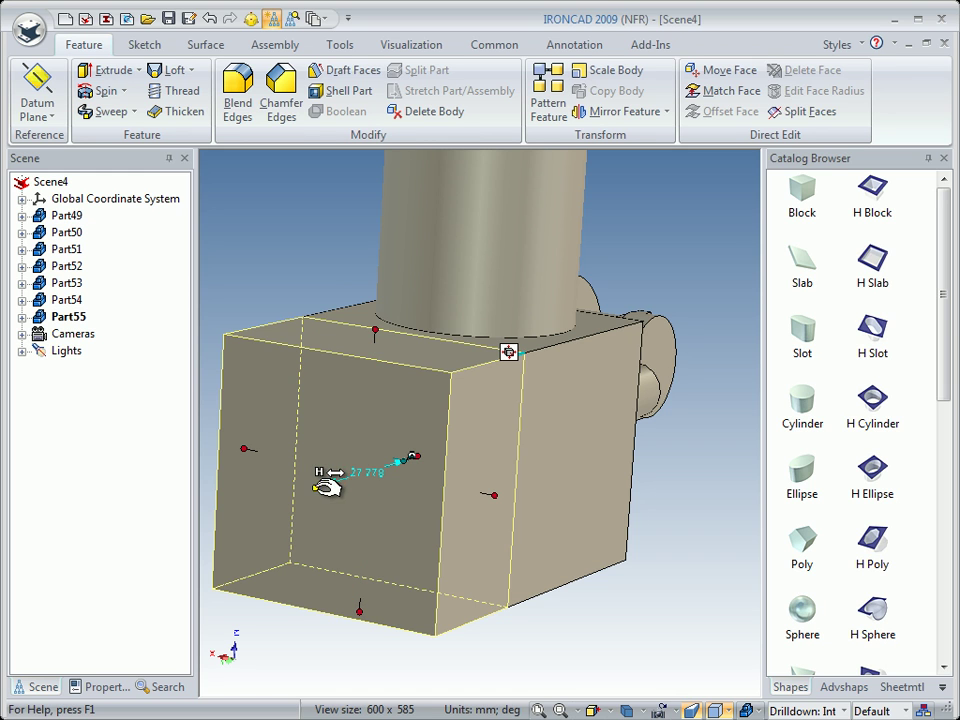
click(316, 490)
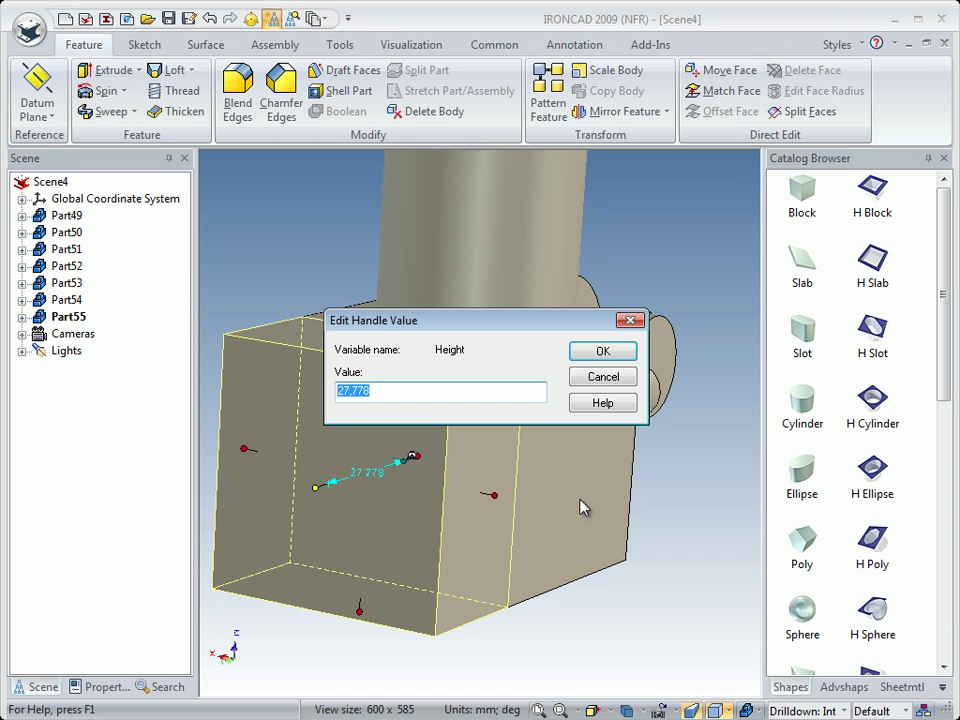
text(4)
click(600, 354)
middle_drag(583, 586, 373, 558)
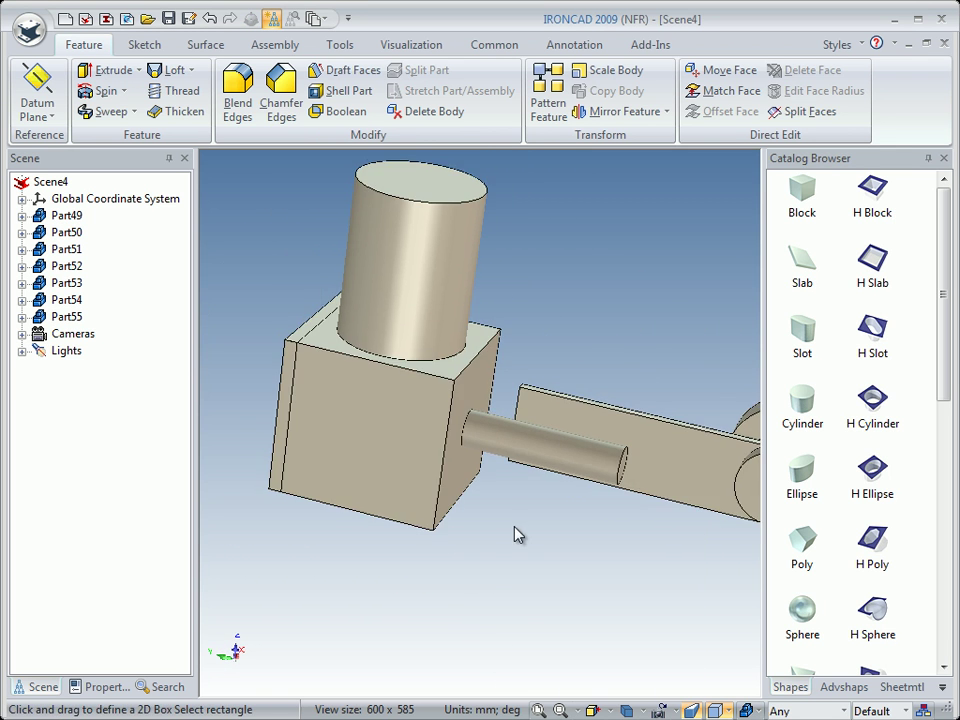
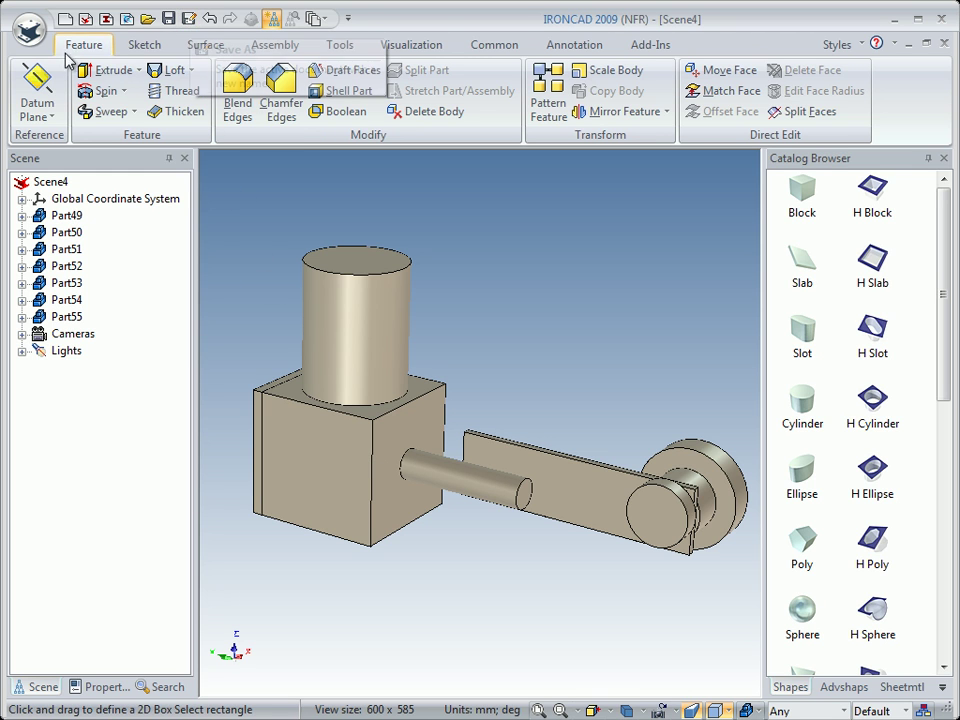
Step: Start saving the scene under a new name and browse to the Mina dokument folder in the C: drive's user folder
click(36, 33)
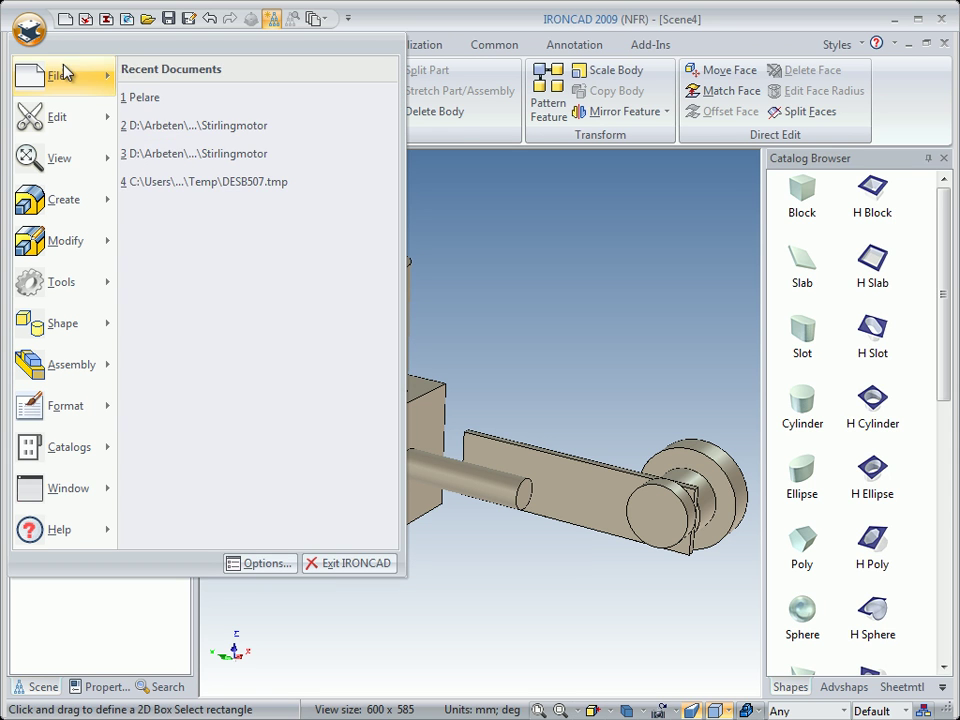
mouse_move(88, 93)
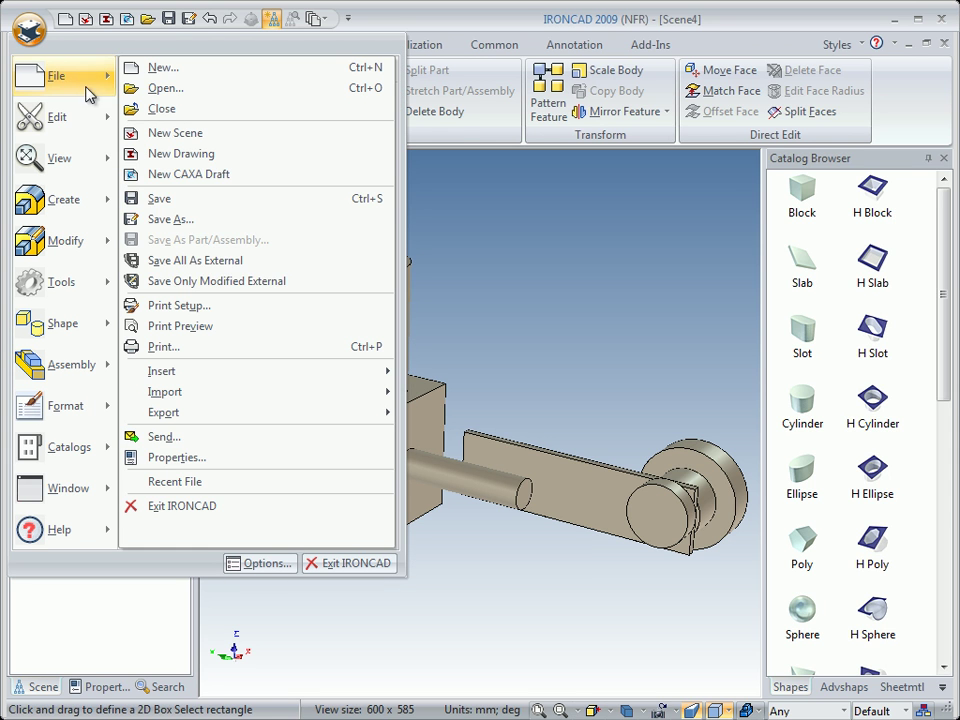
click(154, 221)
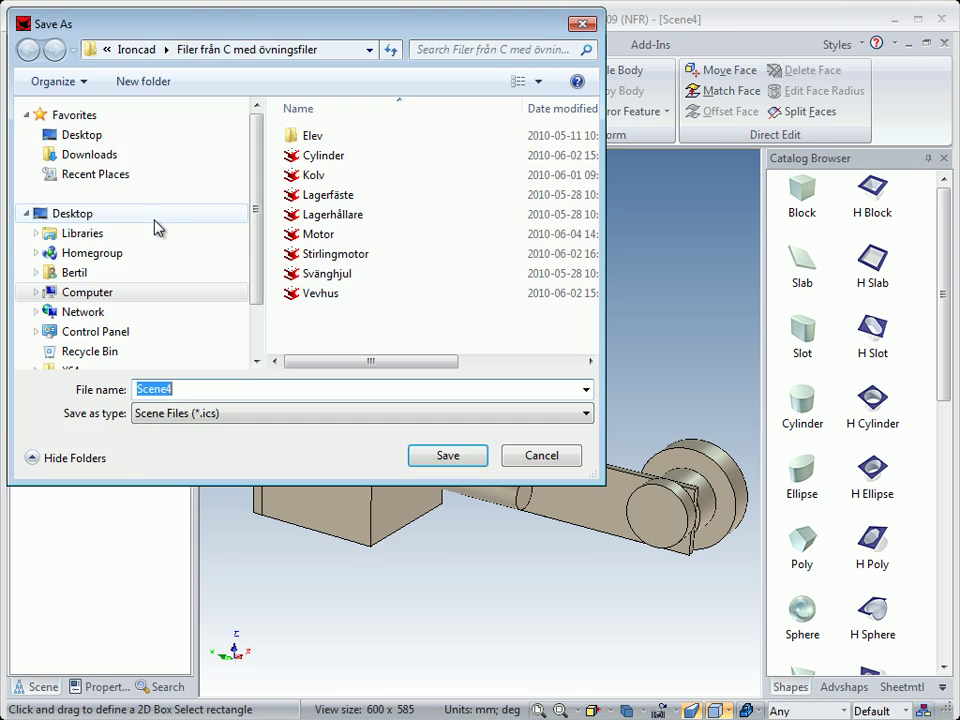
click(370, 50)
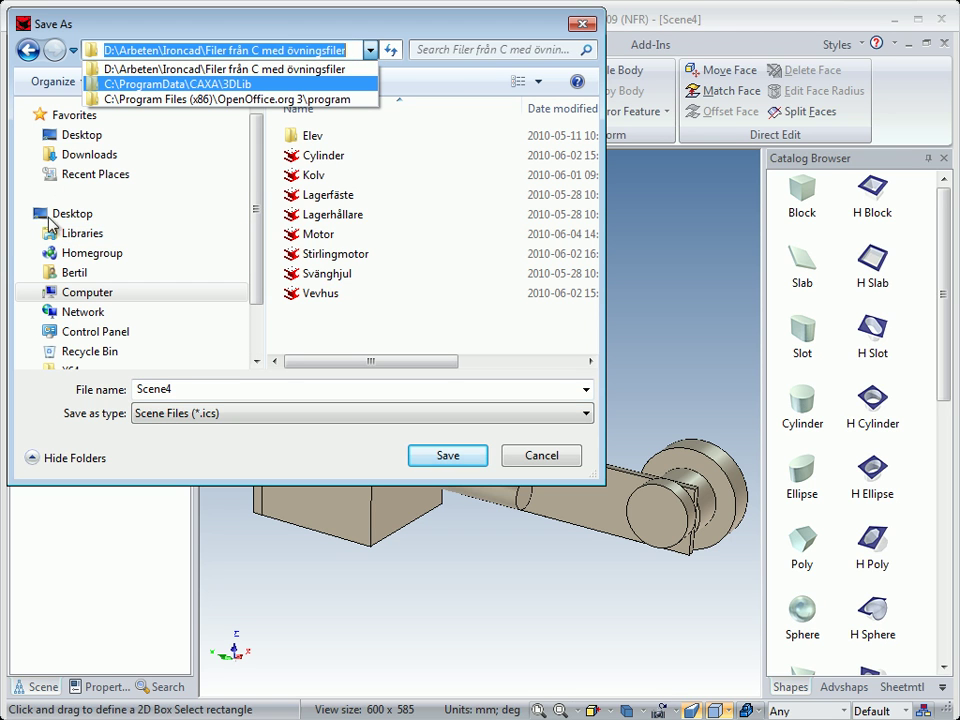
click(256, 254)
scroll(258, 265, down, 1)
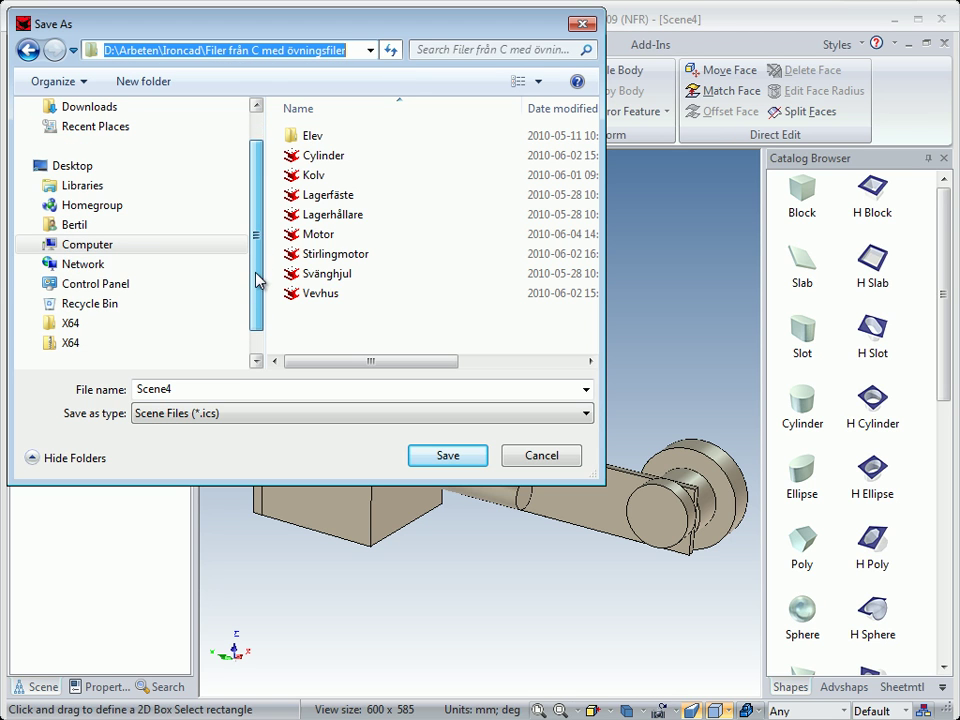
click(37, 245)
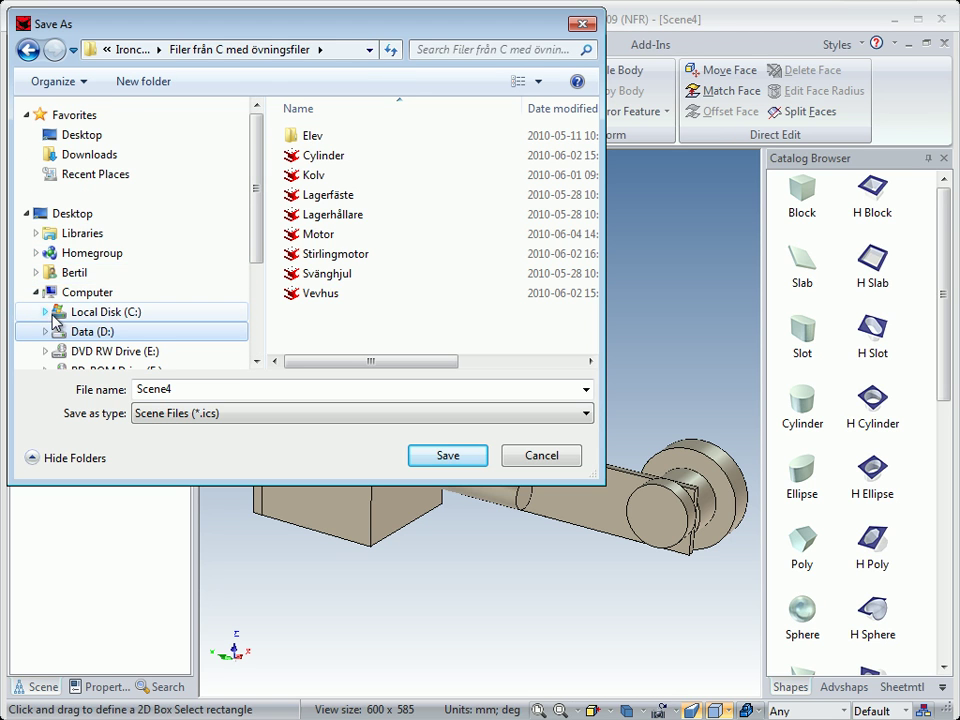
click(42, 312)
drag(256, 240, 258, 275)
click(55, 283)
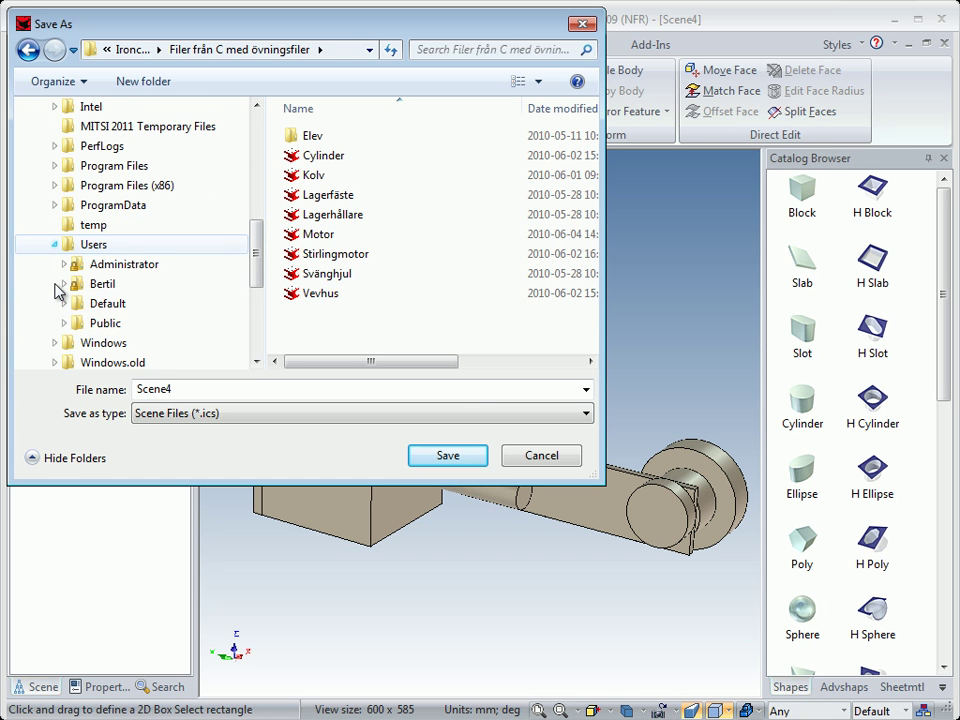
click(63, 285)
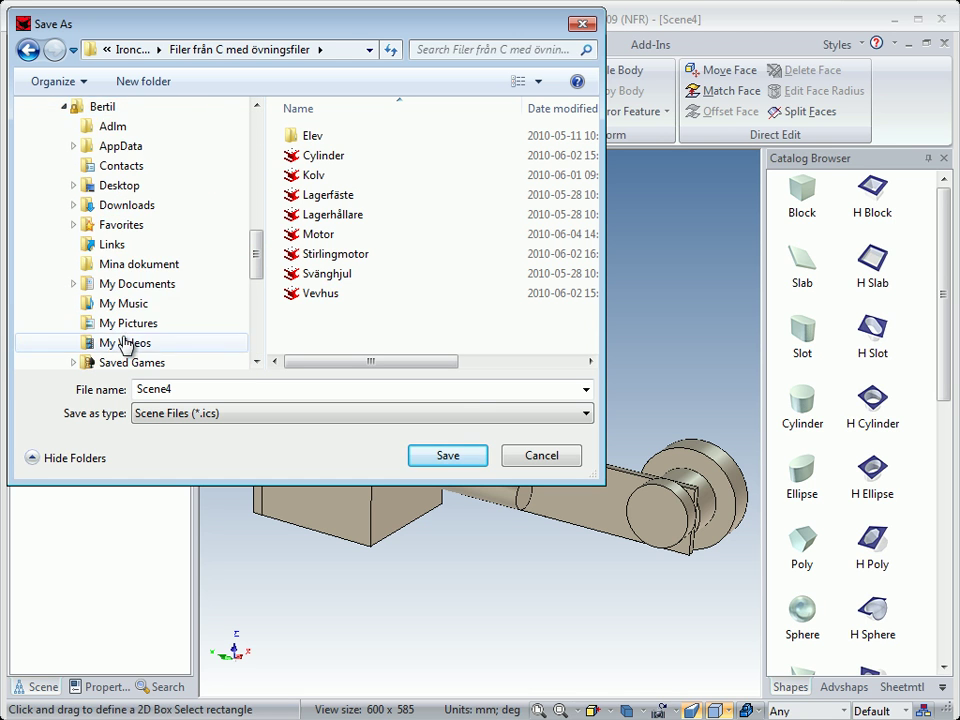
click(91, 267)
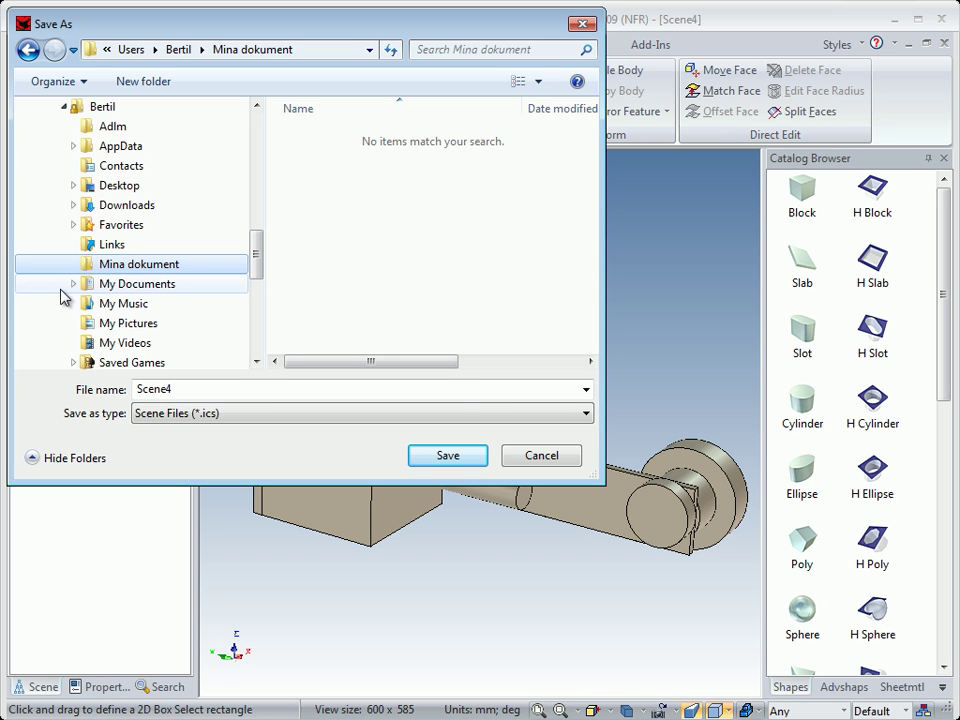
Step: Create a new folder named Elev inside Mina dokument and open it as the save location
right_click(338, 180)
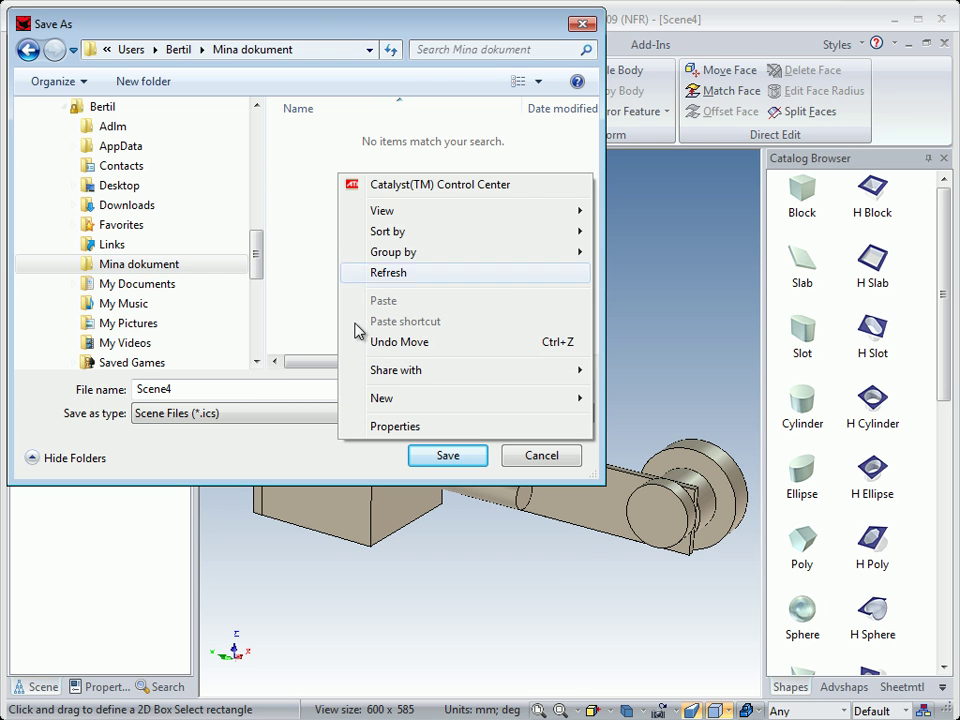
mouse_move(477, 403)
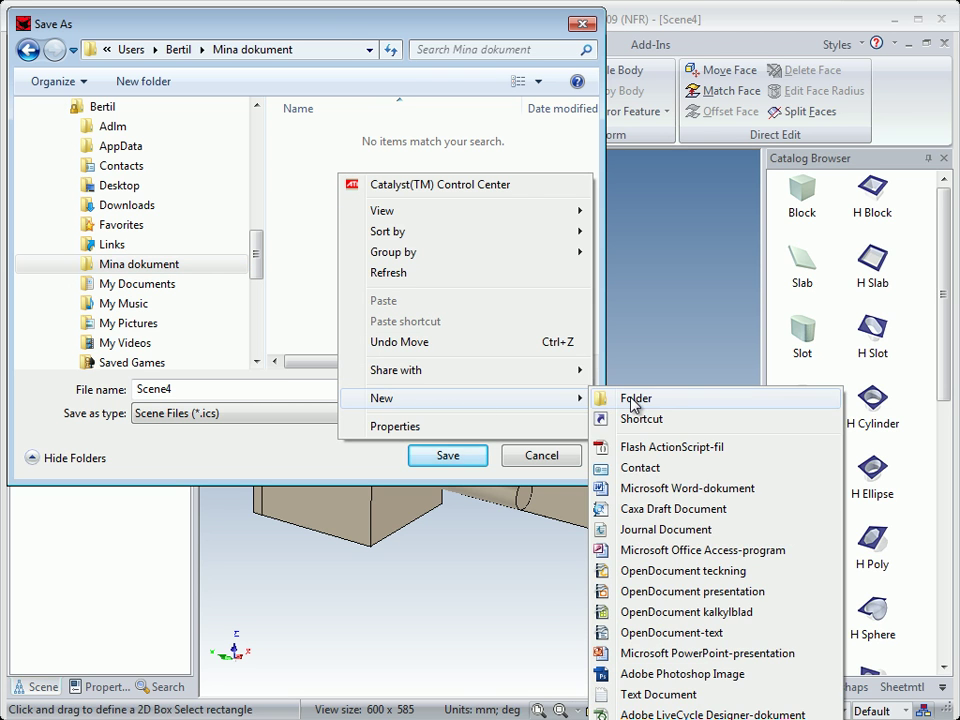
click(634, 399)
text(Elev)
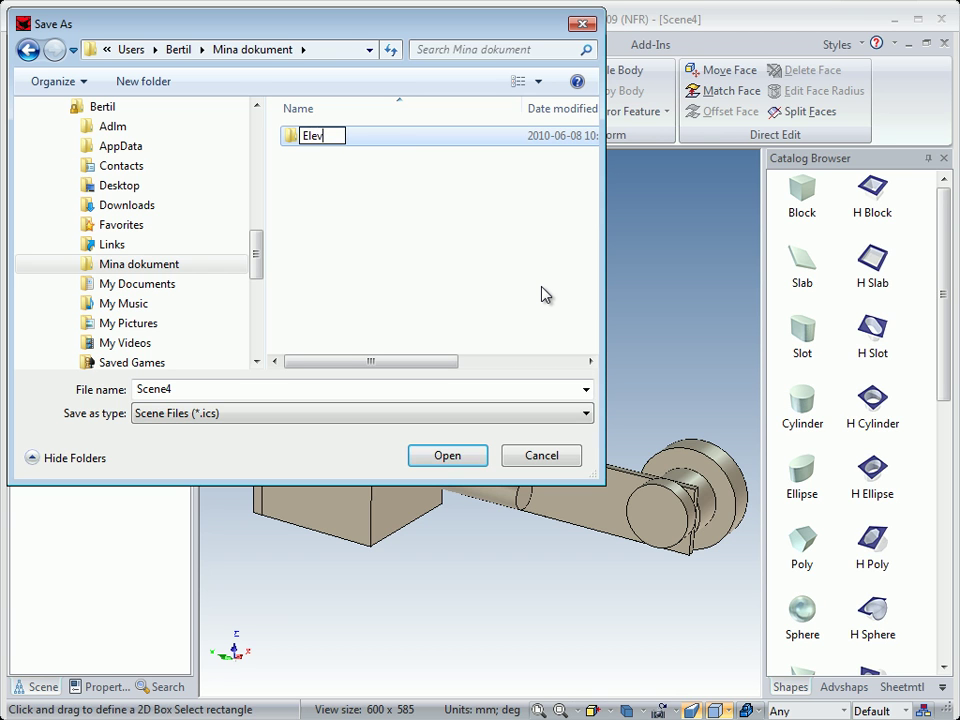
key(Return)
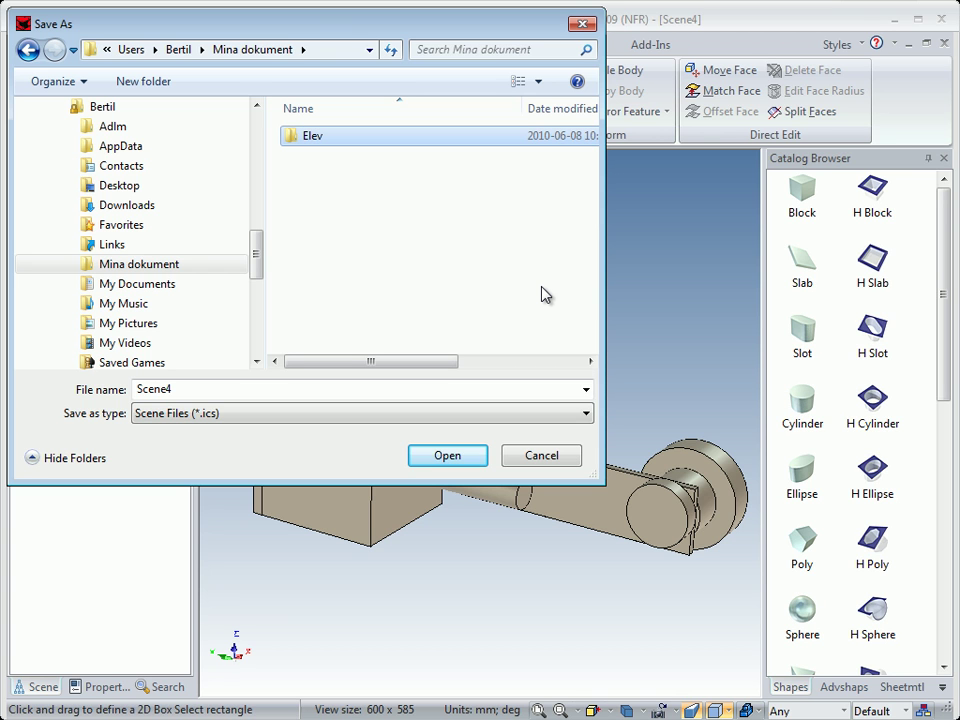
double_click(293, 142)
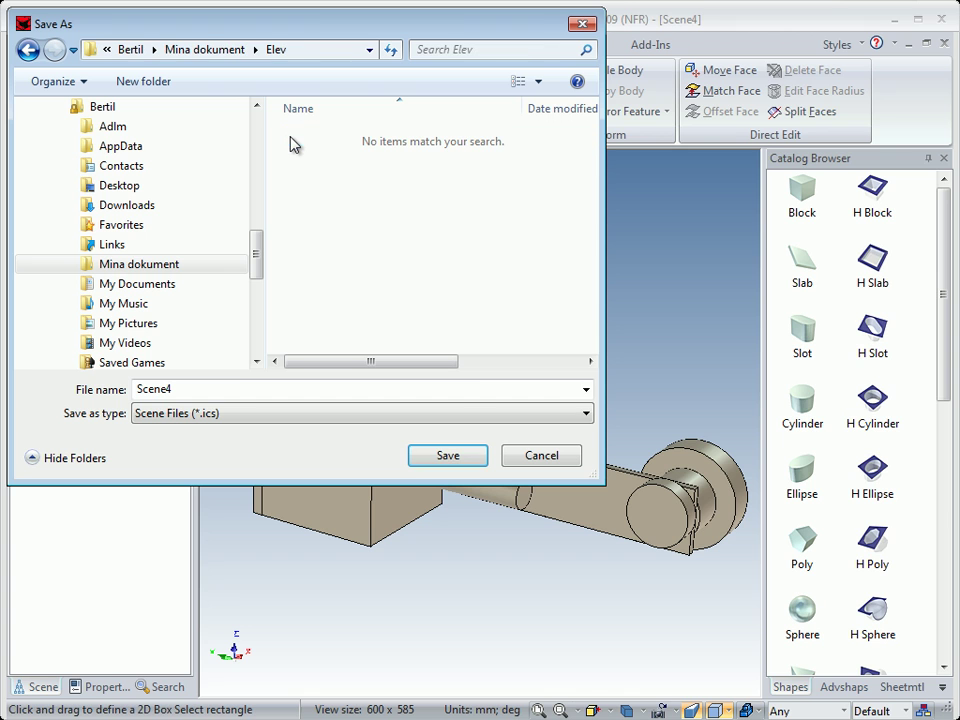
Step: Save the scene in the Elev folder with the file name Stirlingmotor
double_click(208, 388)
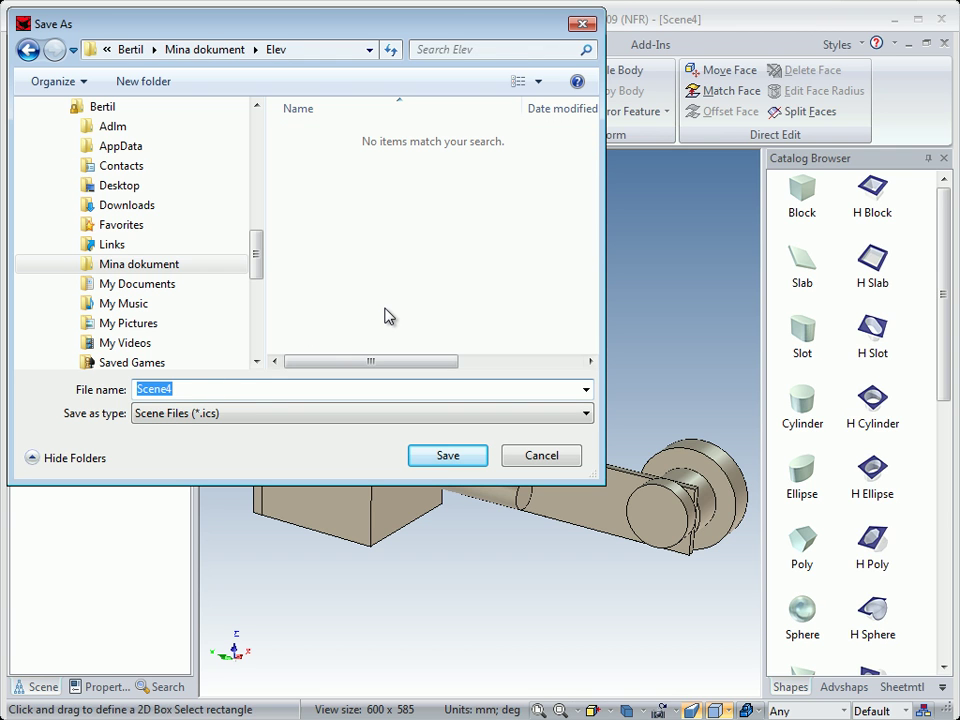
text(Stirlingmotor)
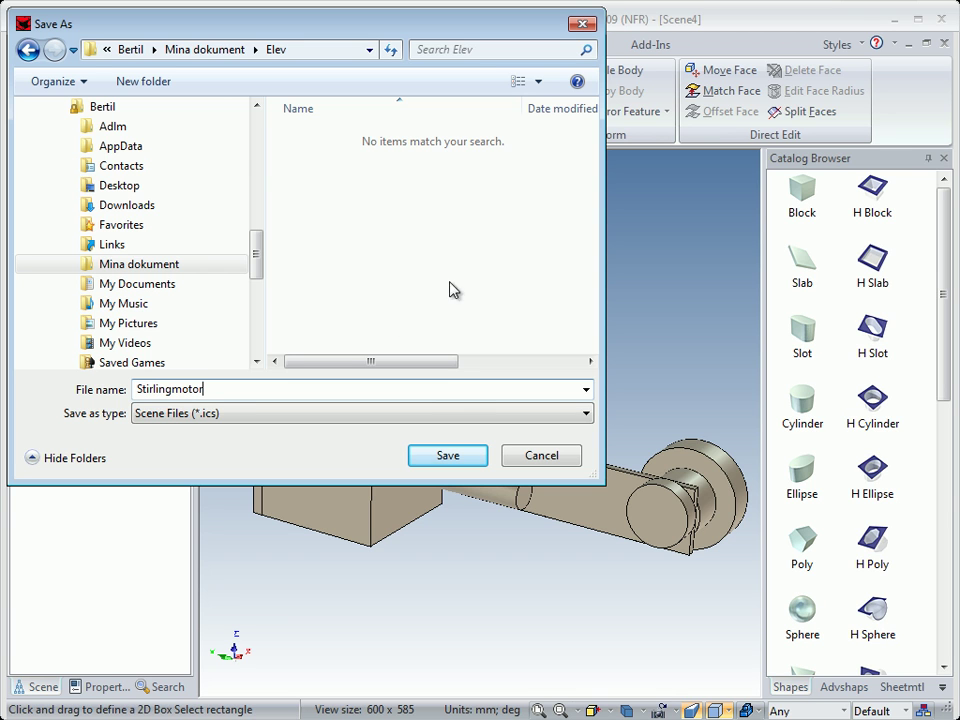
click(448, 458)
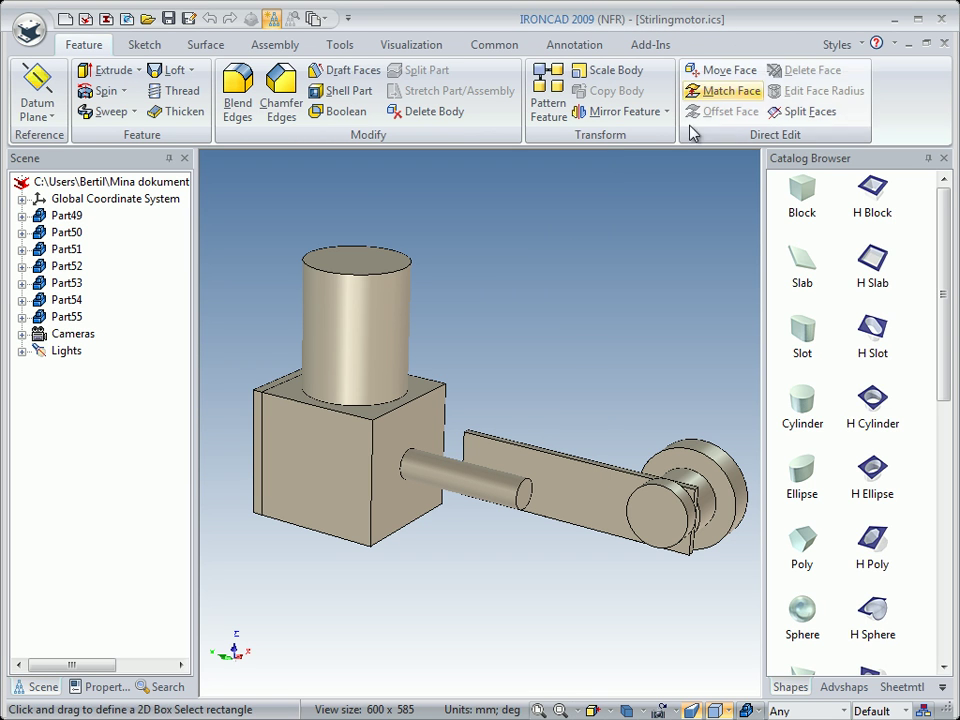
Step: Set the Linear Snap Increment of the upright cylinder's width handle to 2 at its shape editing level
middle_drag(447, 492, 473, 580)
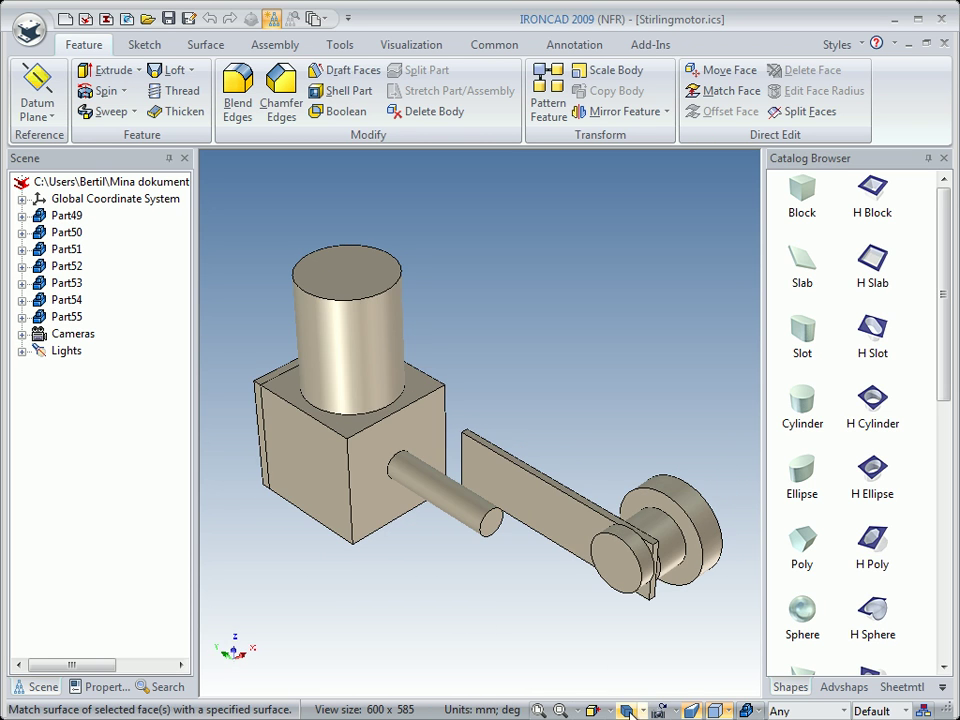
click(537, 710)
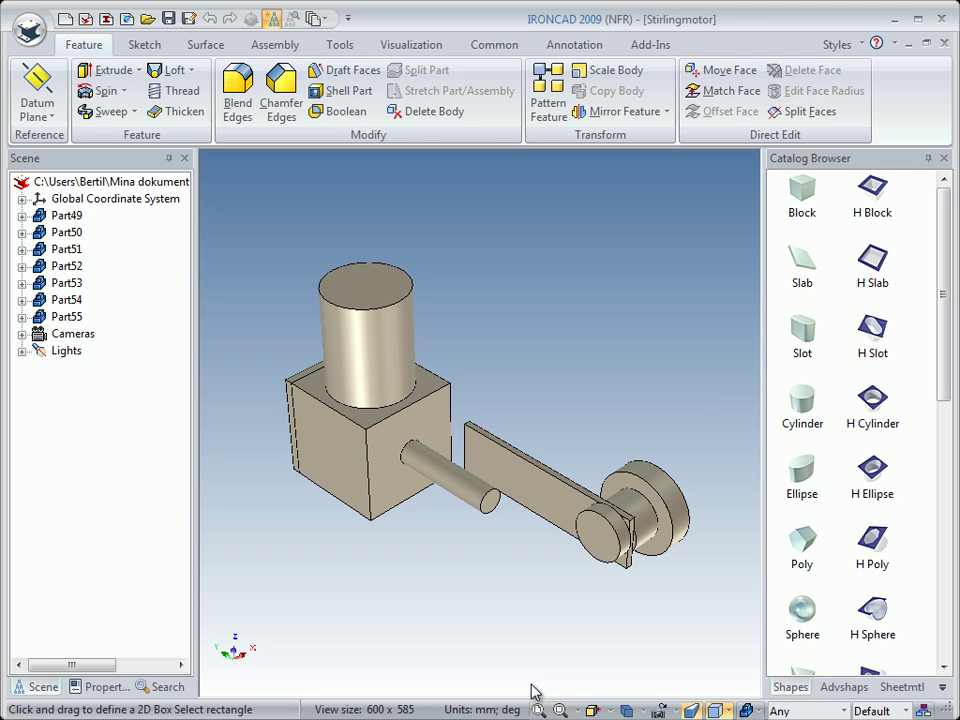
scroll(381, 360, down, 1)
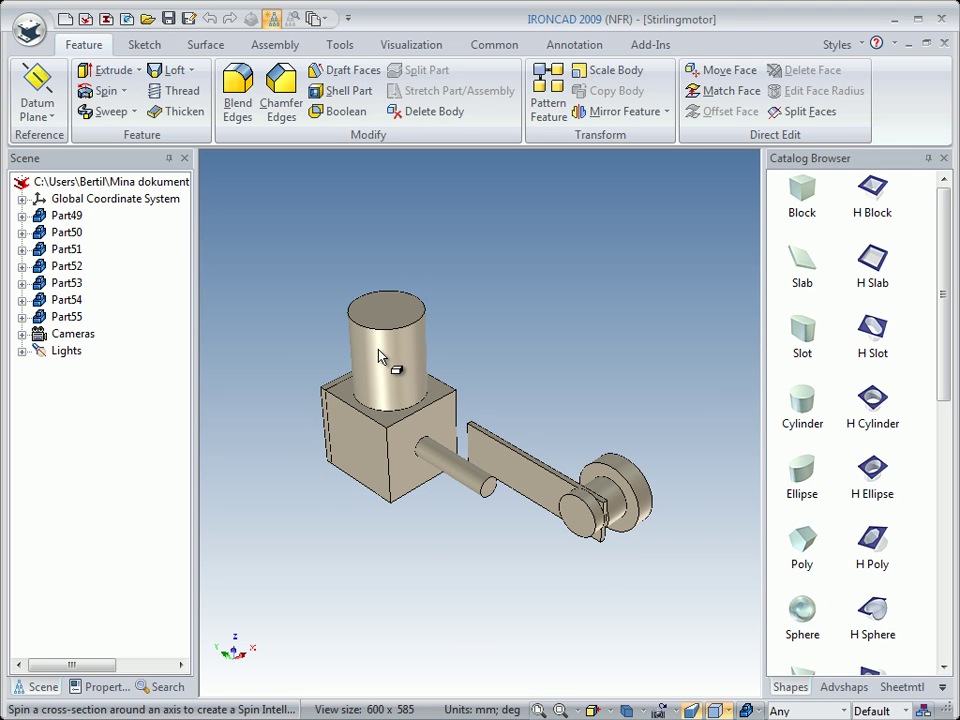
click(385, 362)
scroll(379, 255, up, 1)
drag(380, 258, 496, 456)
key(F2)
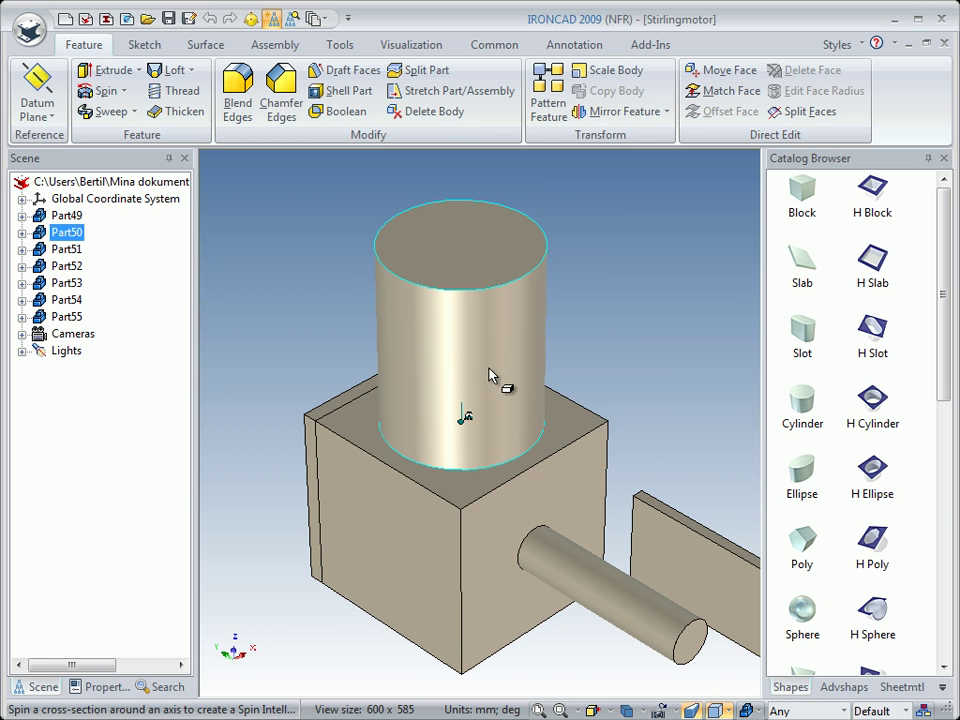
click(490, 377)
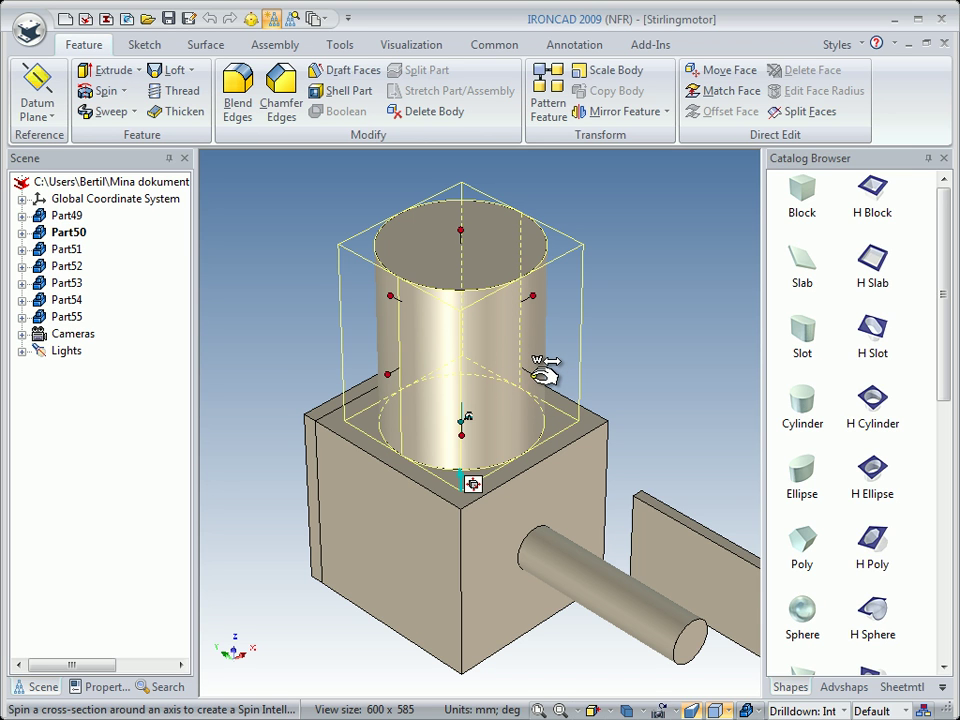
right_click(537, 377)
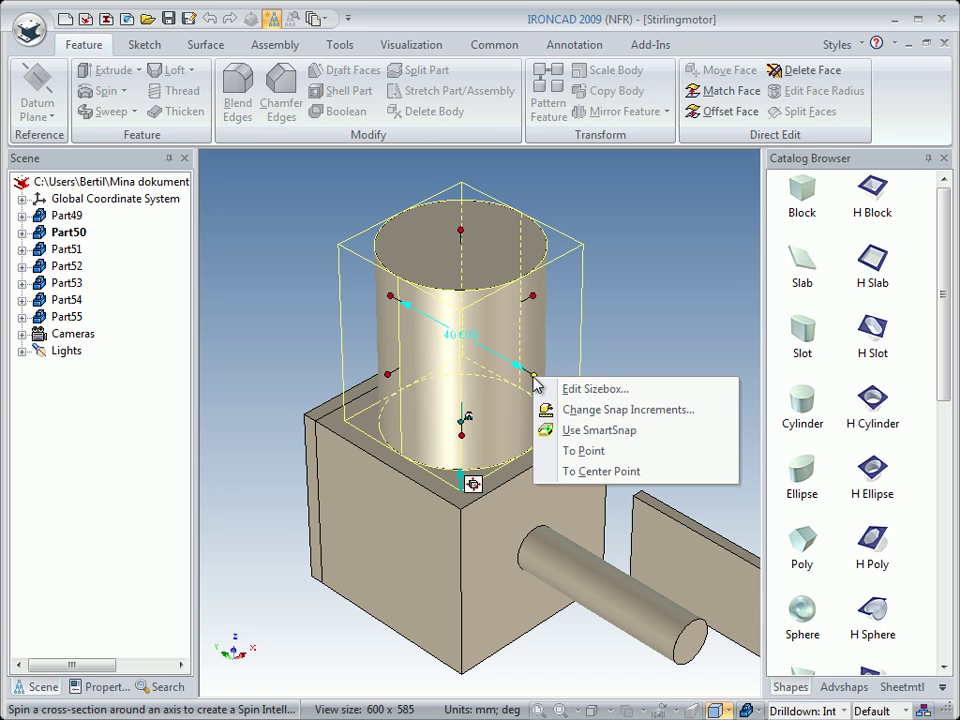
click(598, 410)
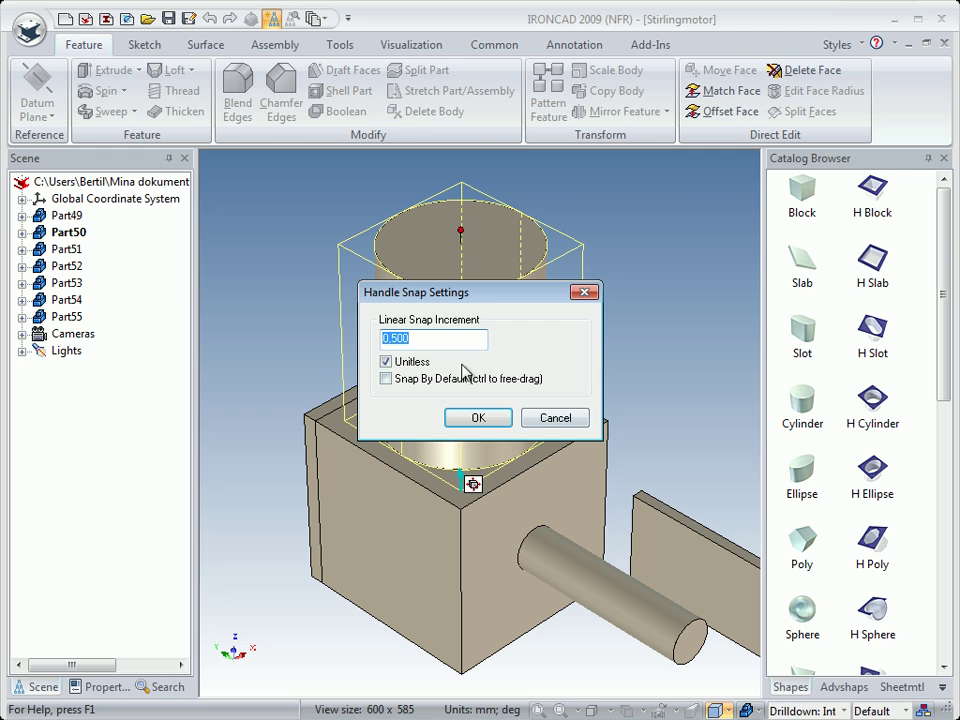
drag(499, 300, 589, 318)
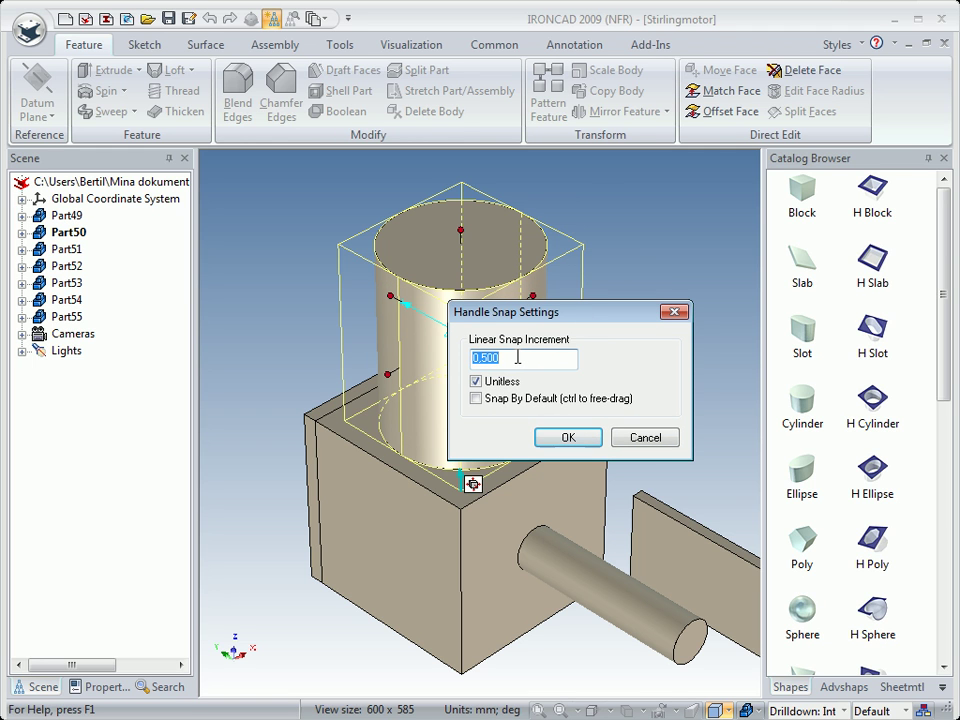
text(2)
drag(580, 316, 704, 259)
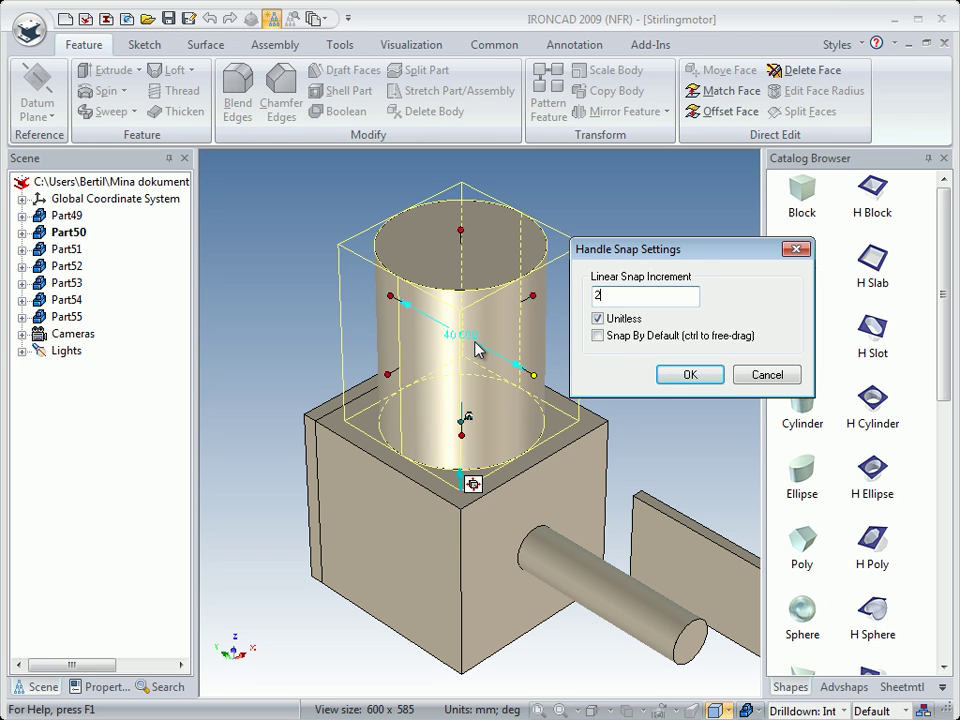
click(688, 375)
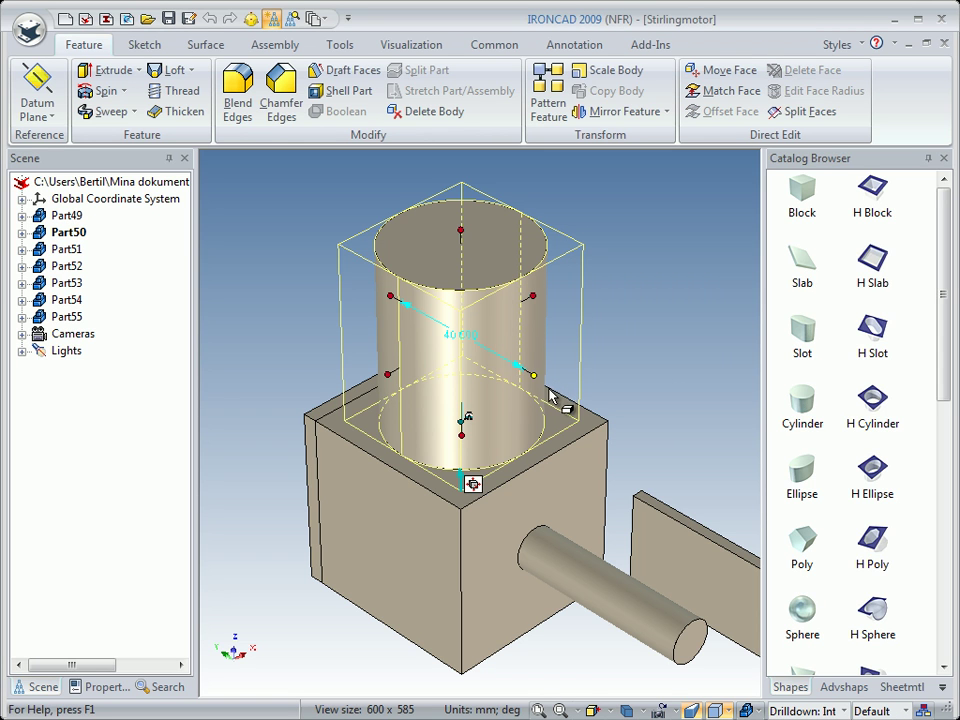
Step: Widen the upright cylinder to a diameter of 64 mm in snapped increments and set its Height to 4 mm
drag(545, 372, 585, 419)
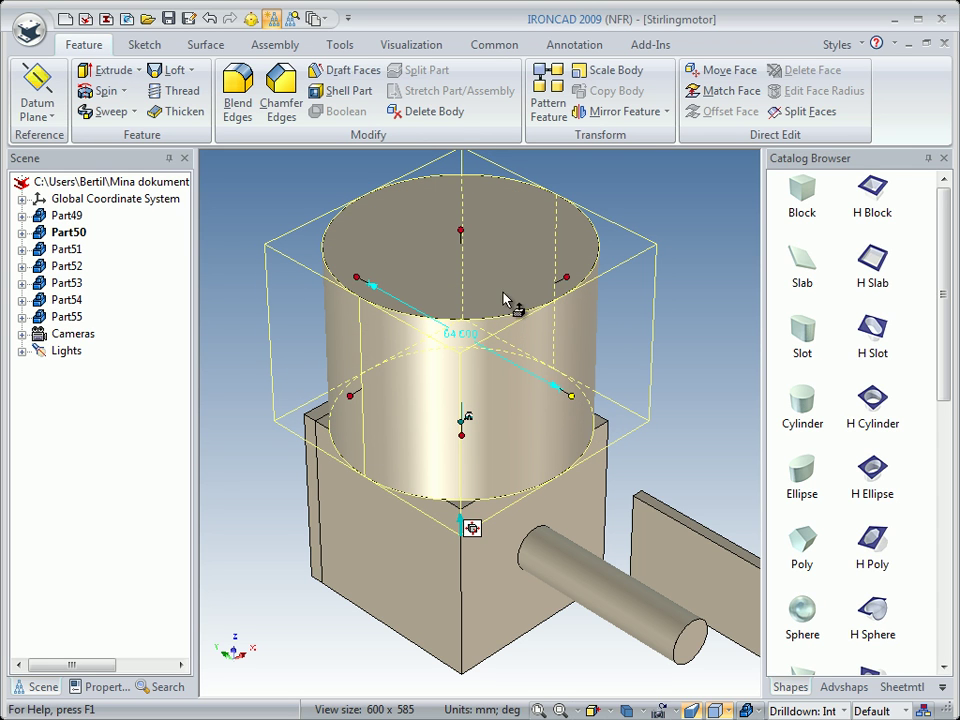
click(462, 231)
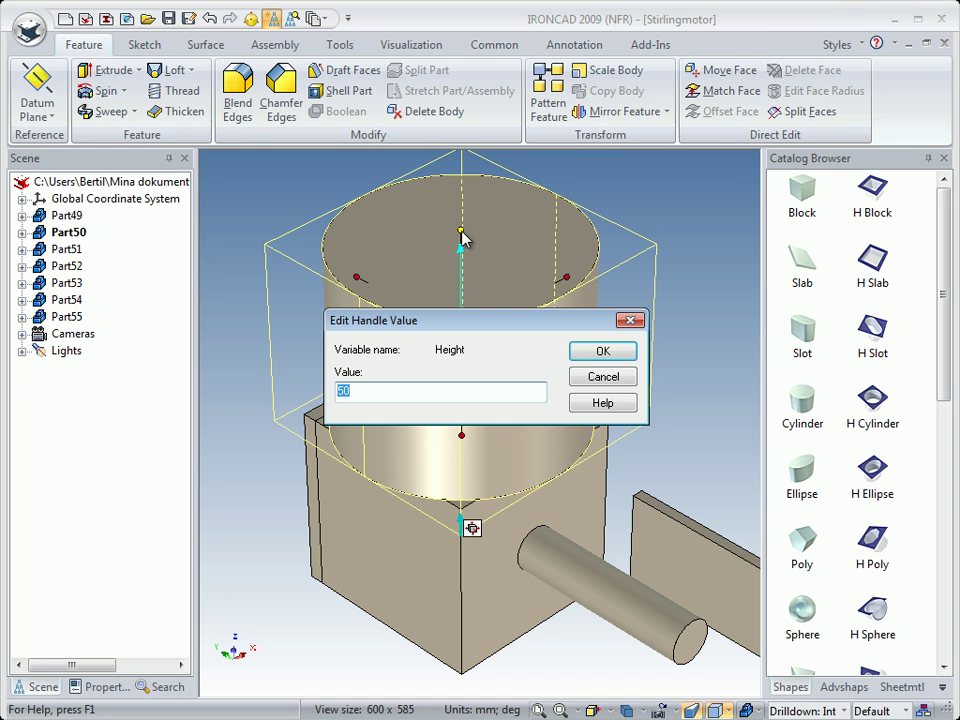
text(4)
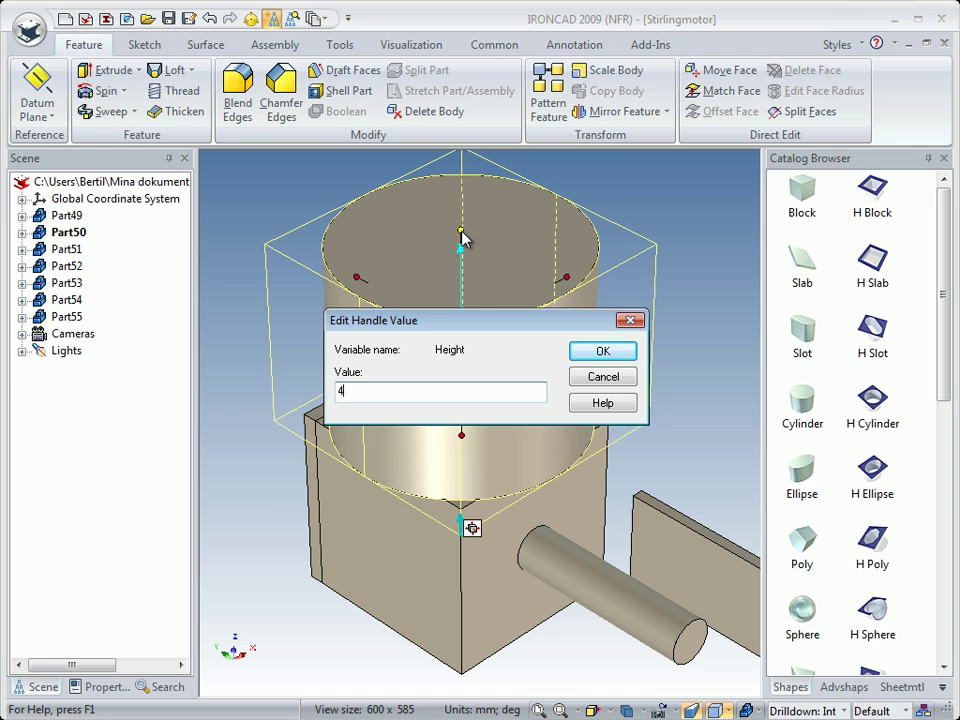
click(603, 350)
click(335, 298)
middle_drag(369, 439, 456, 444)
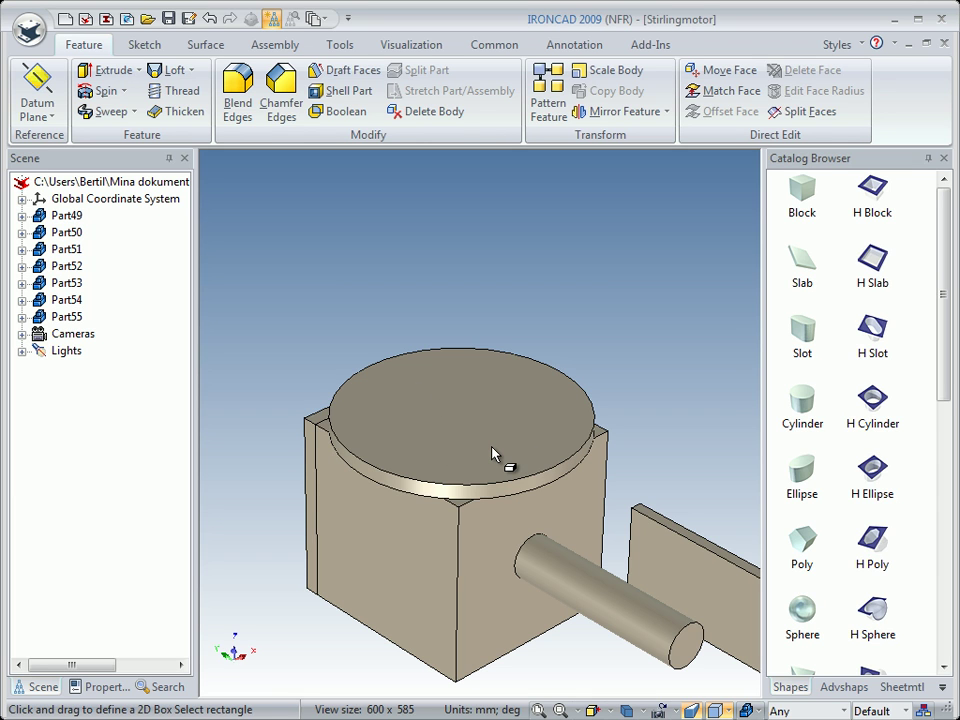
Step: Add a Cylinder shape to the flat disc part at the center of its top face and set its Height to 3 mm
drag(814, 407, 462, 415)
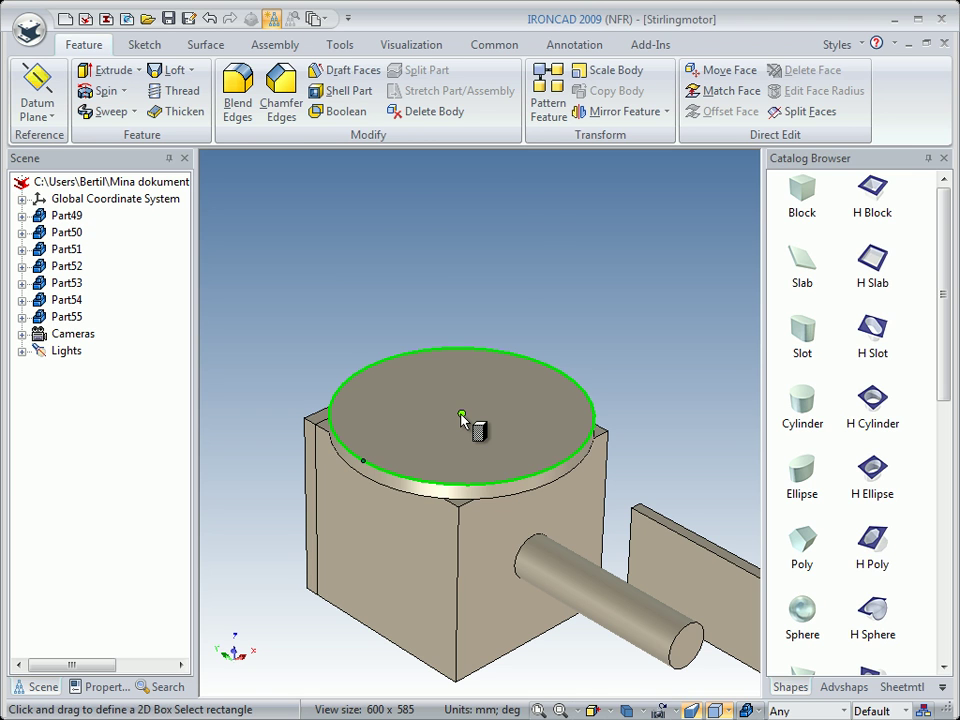
drag(462, 416, 462, 418)
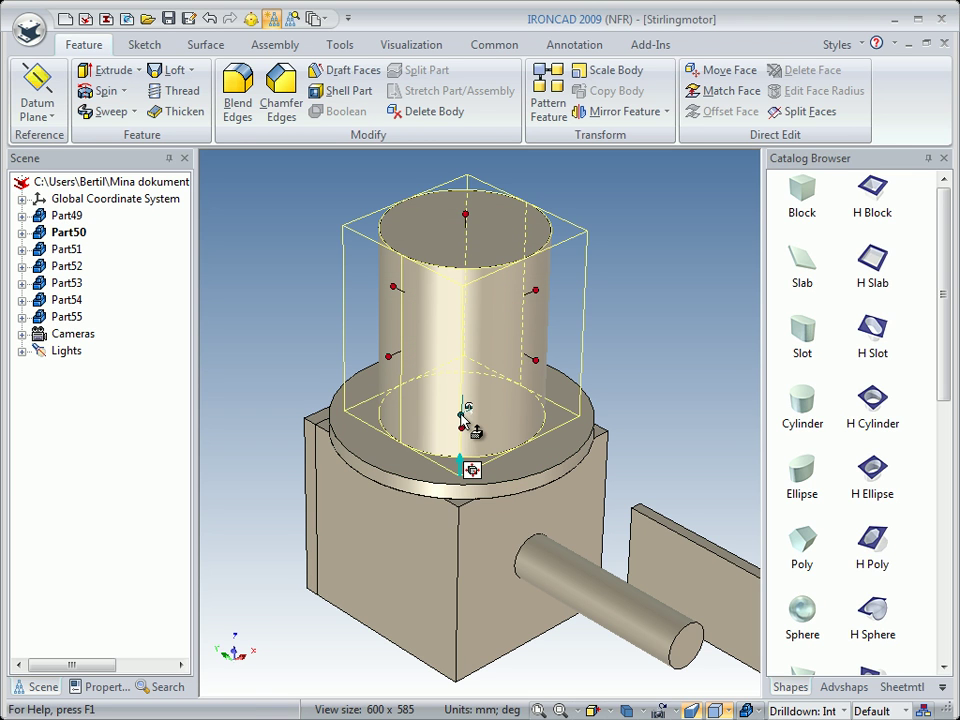
click(466, 213)
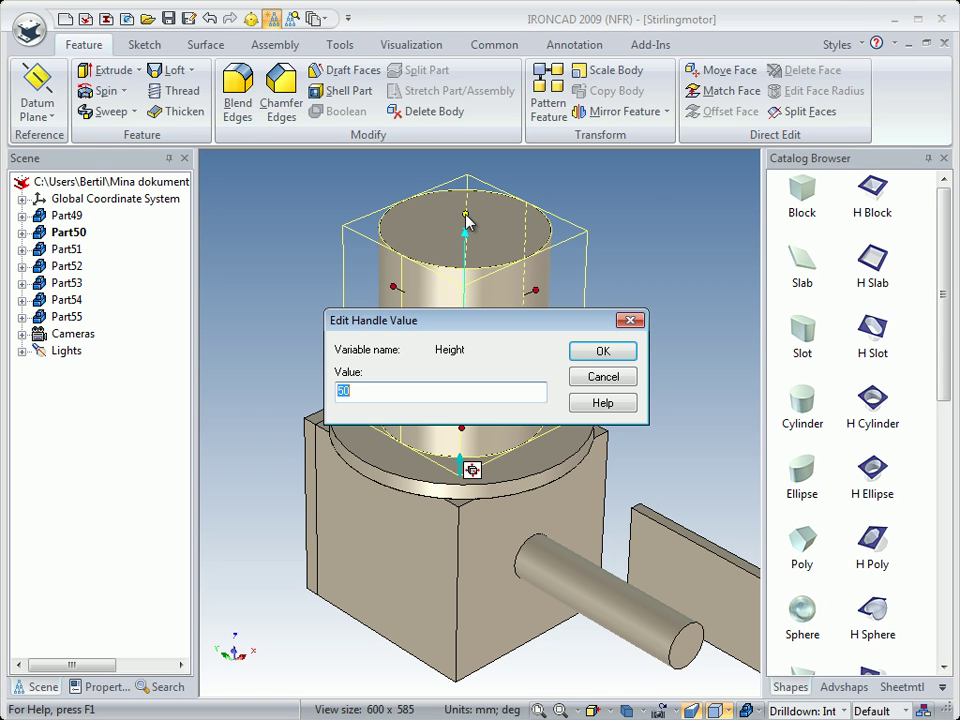
text(3)
click(596, 349)
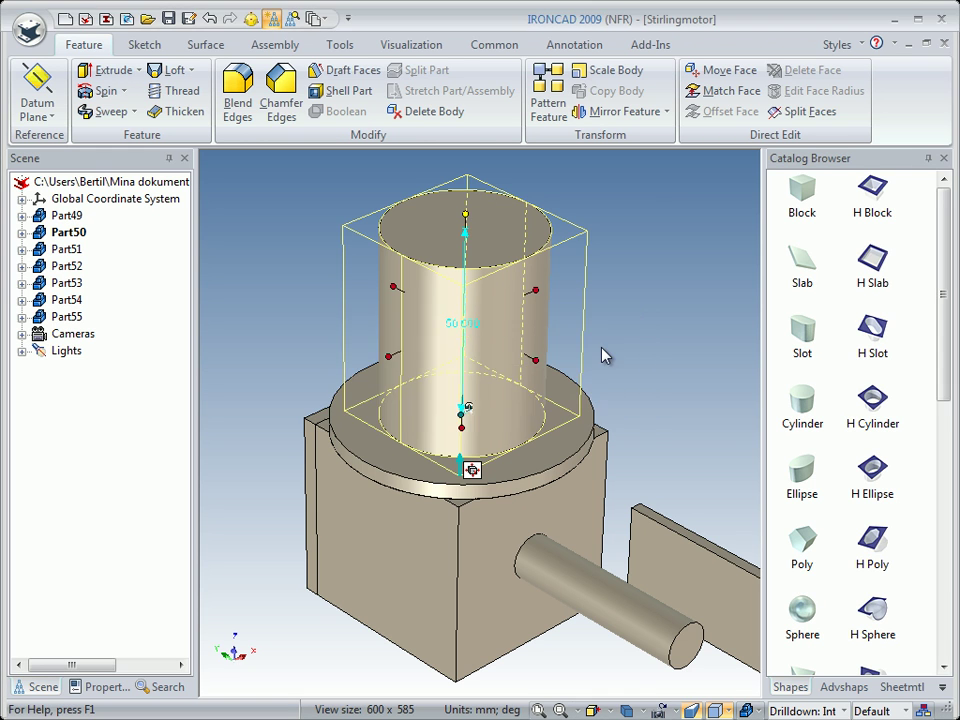
Step: Set the Width of the added cylinder shape on top of the flat disc to 50 mm
click(542, 440)
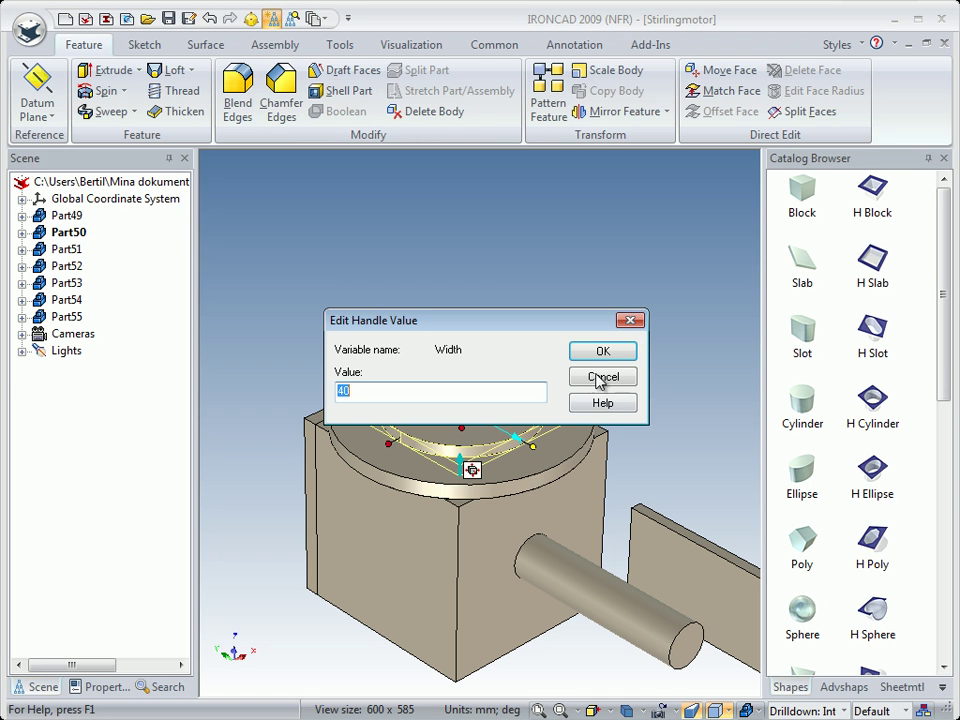
text(5)
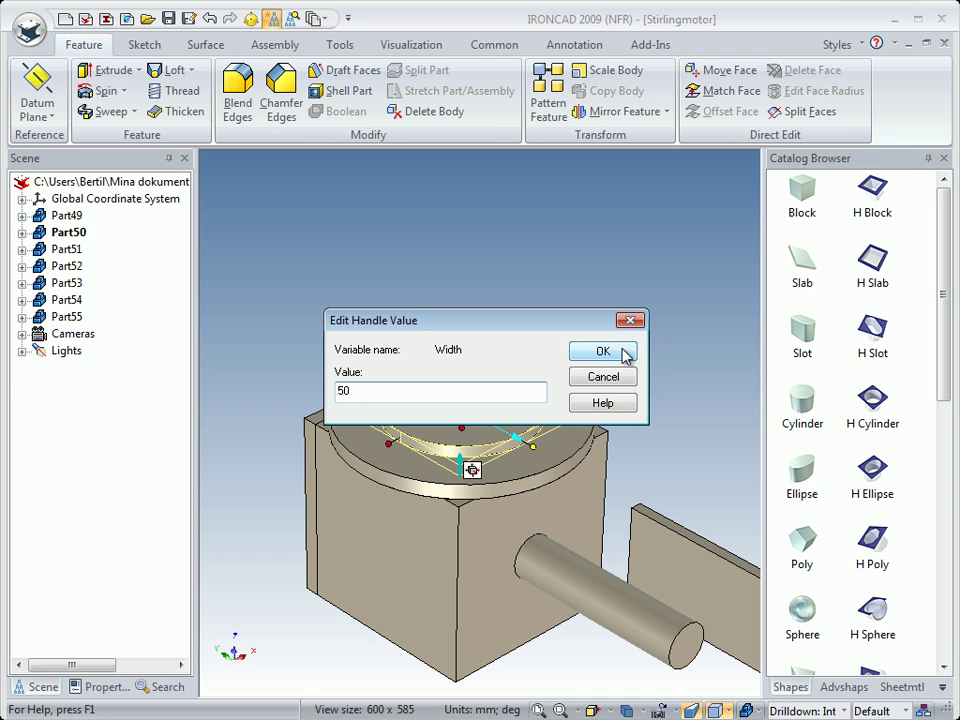
click(620, 352)
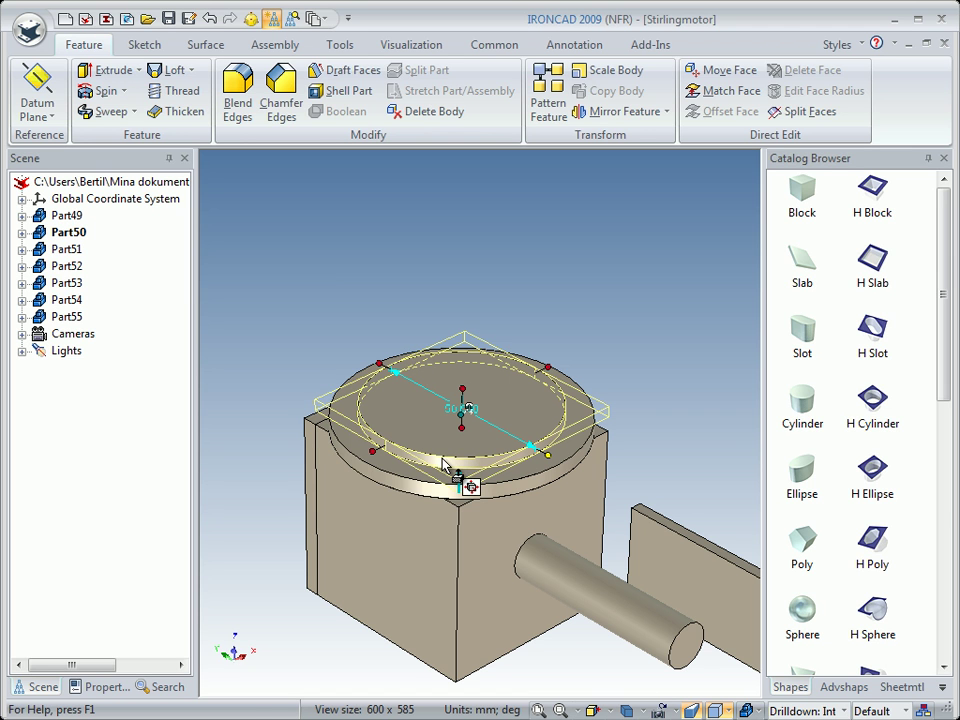
Step: Move the 50 mm disc shape 6 mm straight up from the base disc with the TriBall
middle_drag(456, 401, 441, 444)
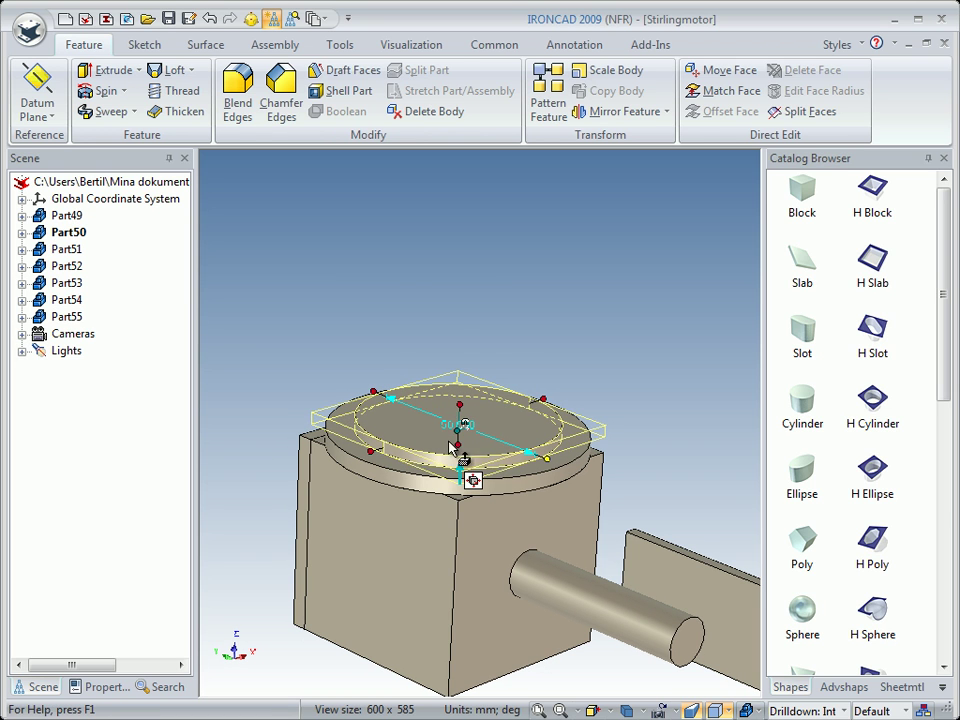
key(F10)
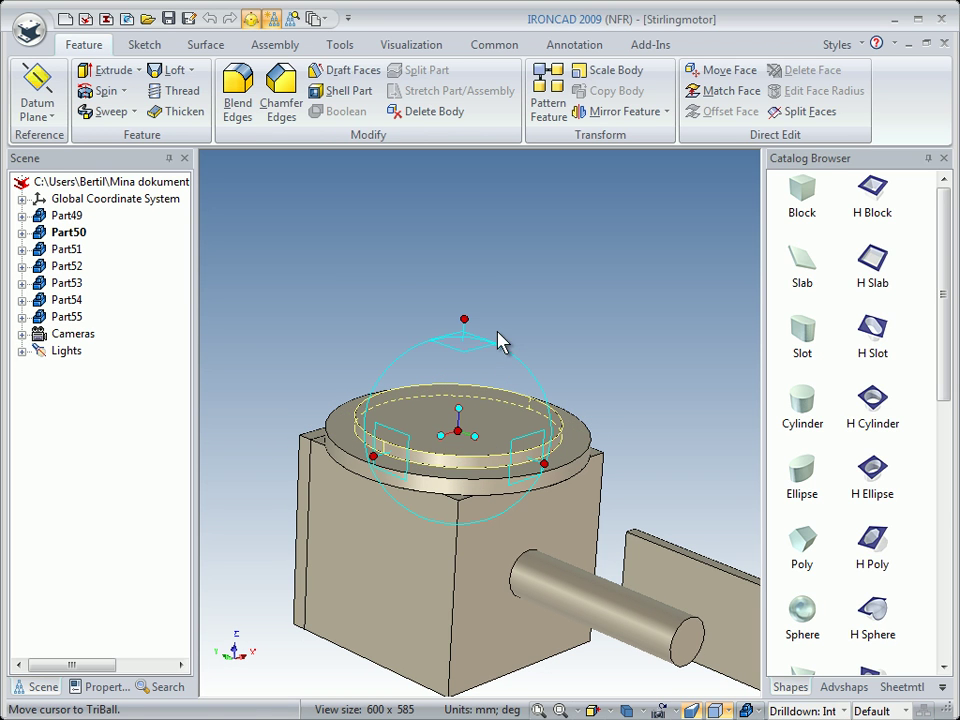
mouse_move(473, 320)
right_down()
mouse_move(474, 312)
mouse_move(465, 325)
right_up()
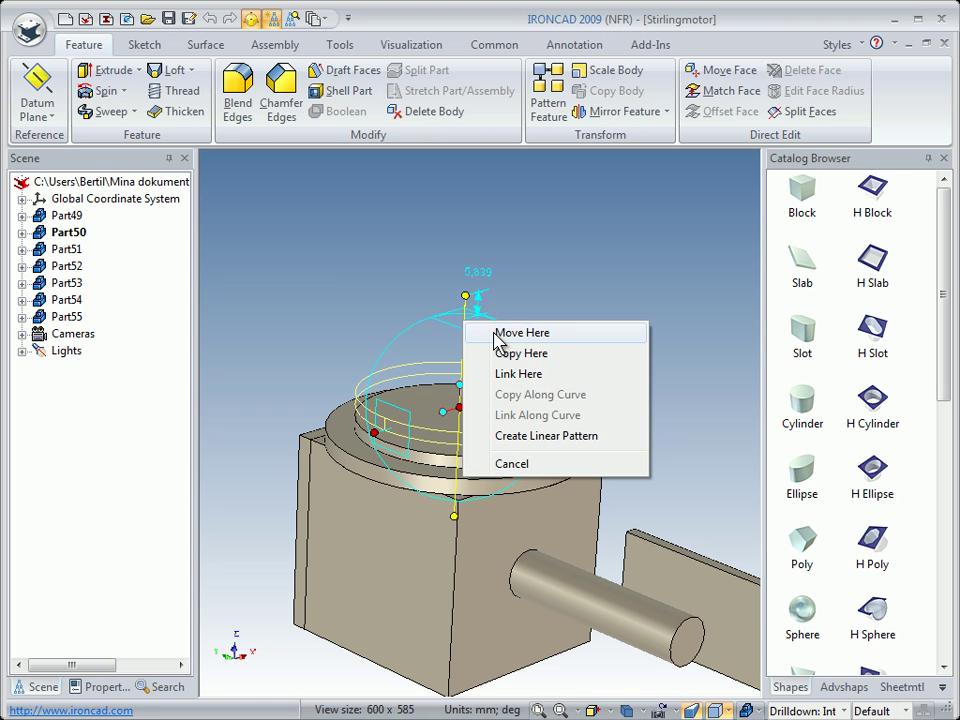
click(500, 332)
text(6)
click(562, 334)
middle_drag(475, 425, 453, 427)
mouse_move(446, 442)
middle_down()
mouse_move(444, 454)
mouse_move(454, 446)
middle_up()
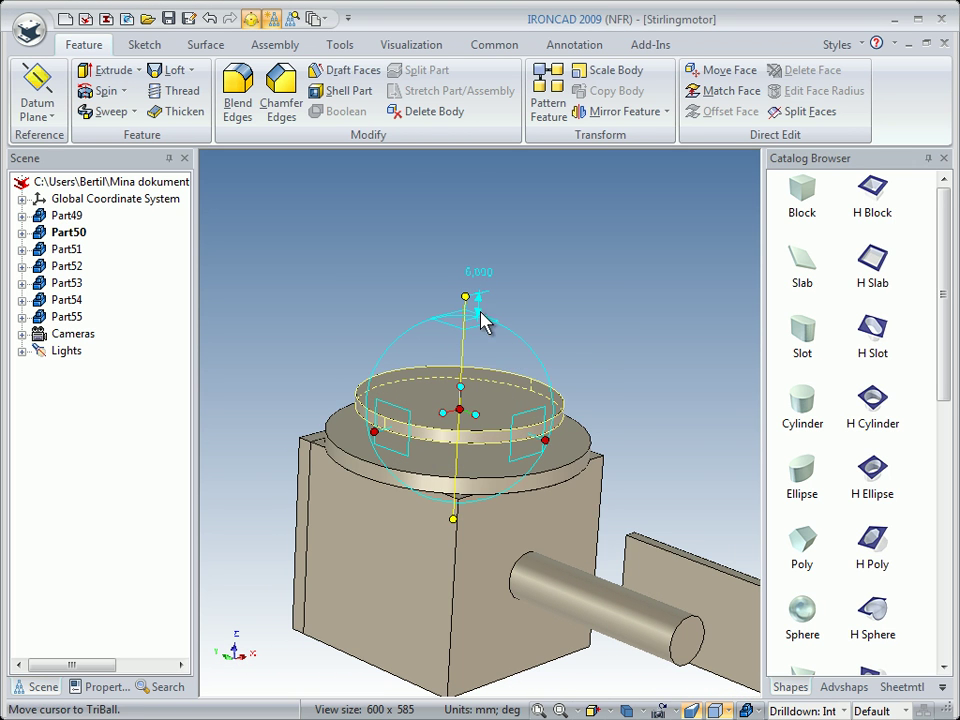
Step: Copy the raised disc upward 3 times at a distance of 6 mm with the TriBall and end the selection
drag(480, 274, 474, 296)
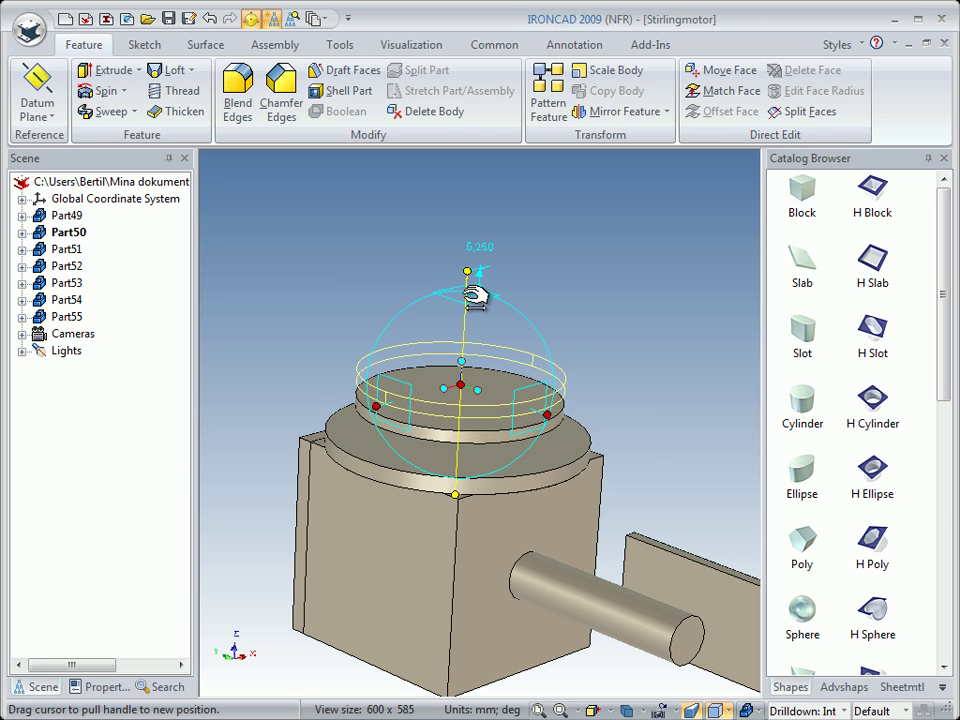
right_drag(474, 296, 474, 297)
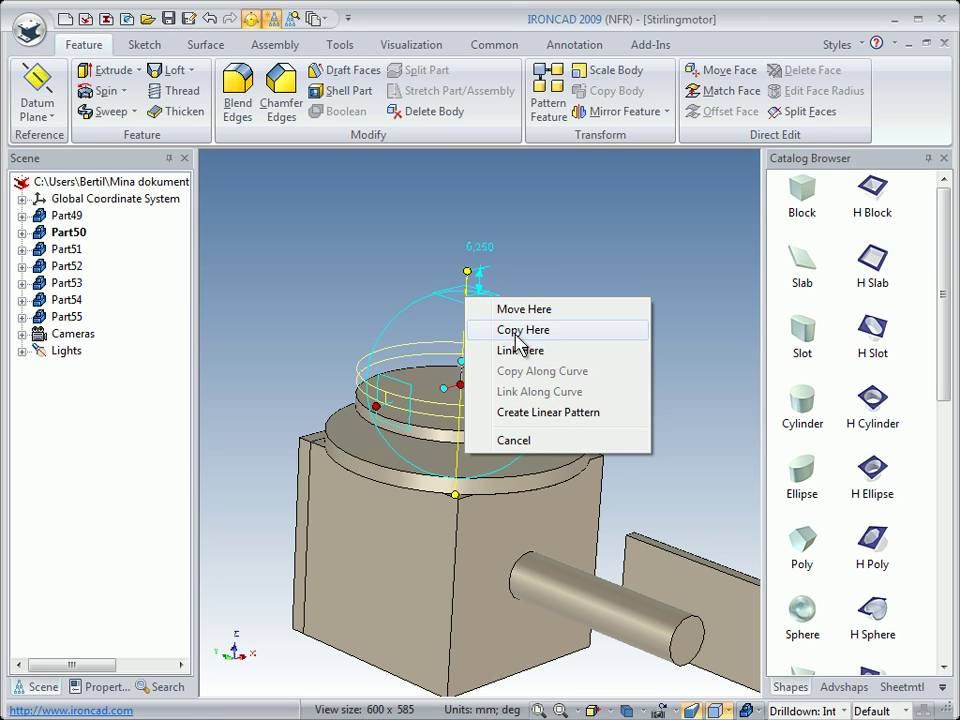
click(520, 331)
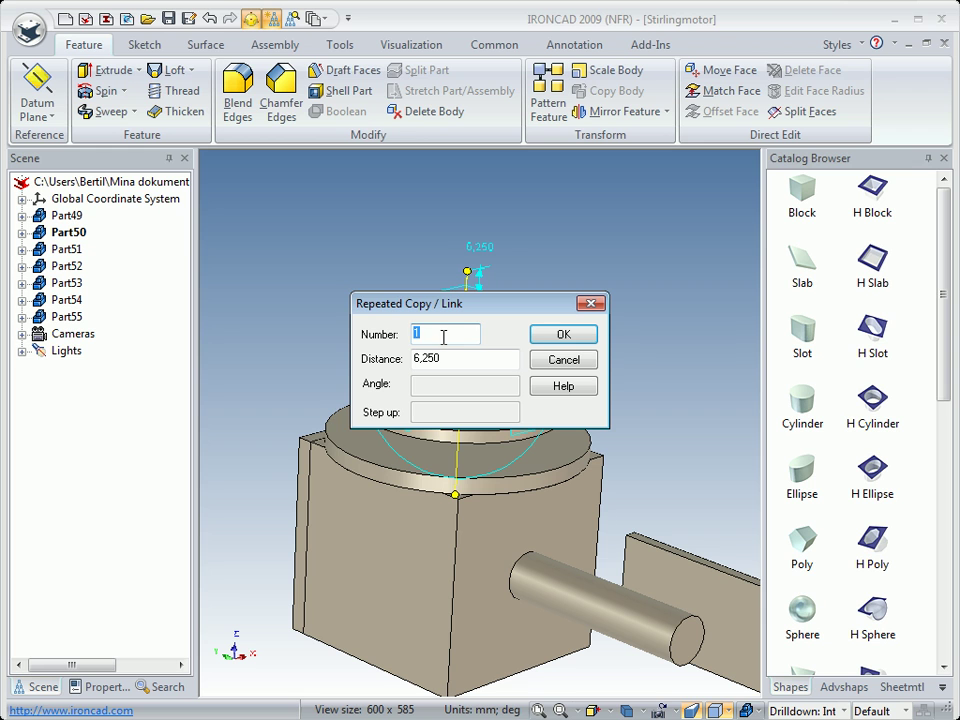
key(Tab)
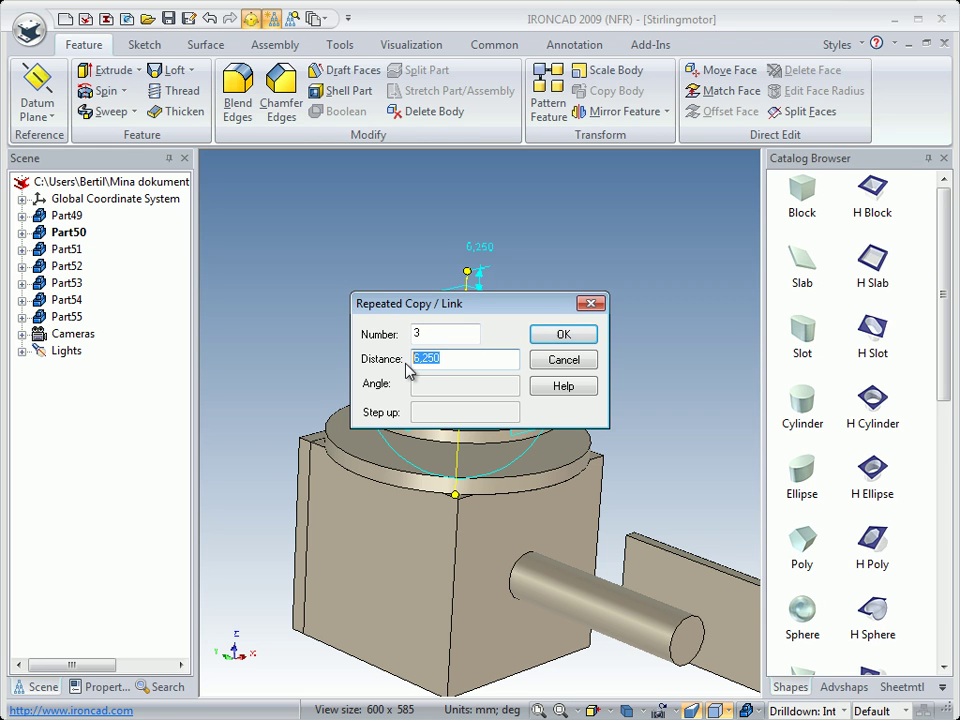
text(6)
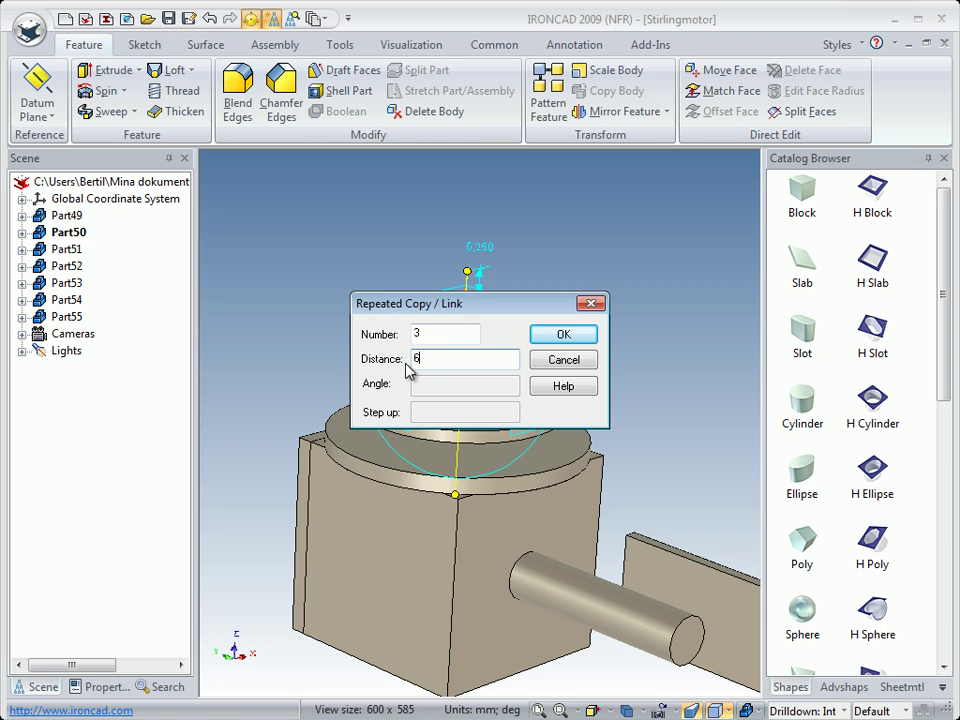
click(557, 340)
middle_drag(289, 439, 328, 428)
key(F10)
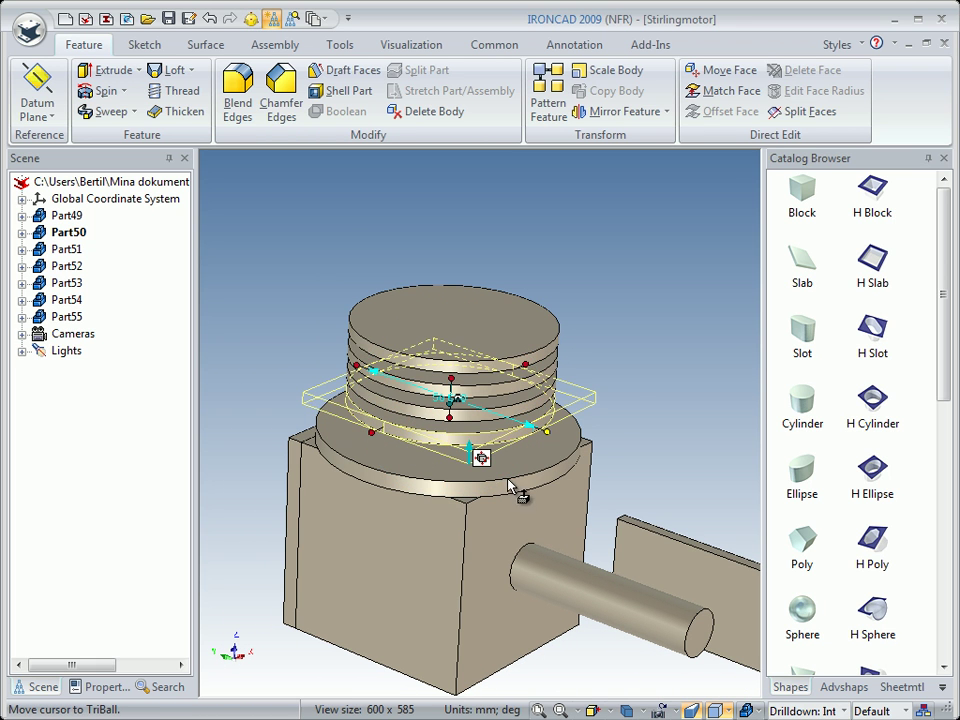
click(632, 394)
middle_drag(505, 477, 489, 407)
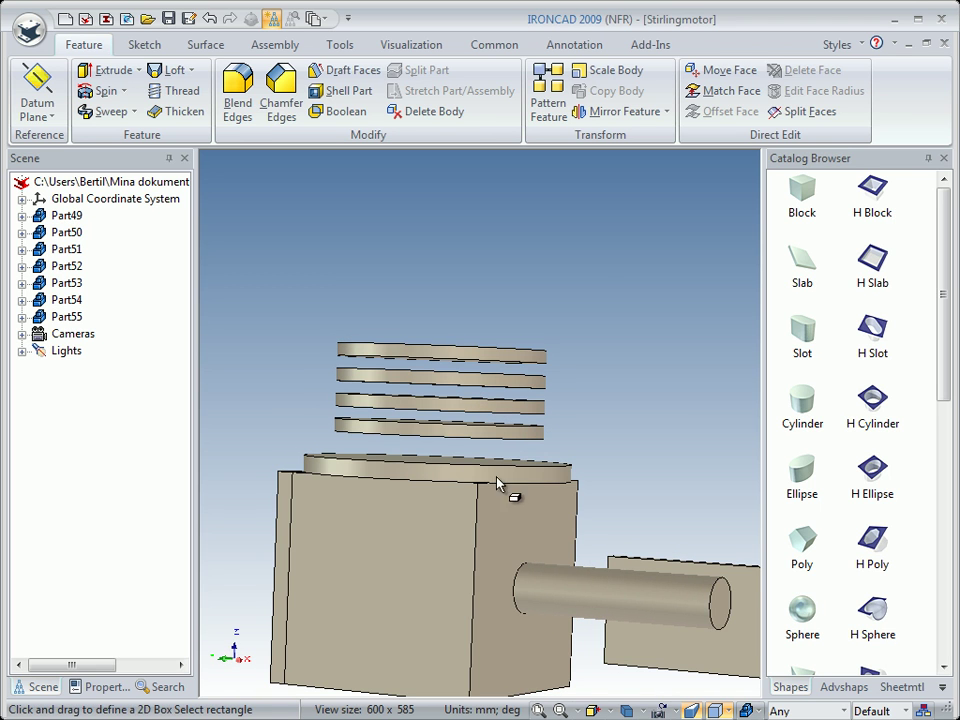
middle_drag(420, 402, 440, 443)
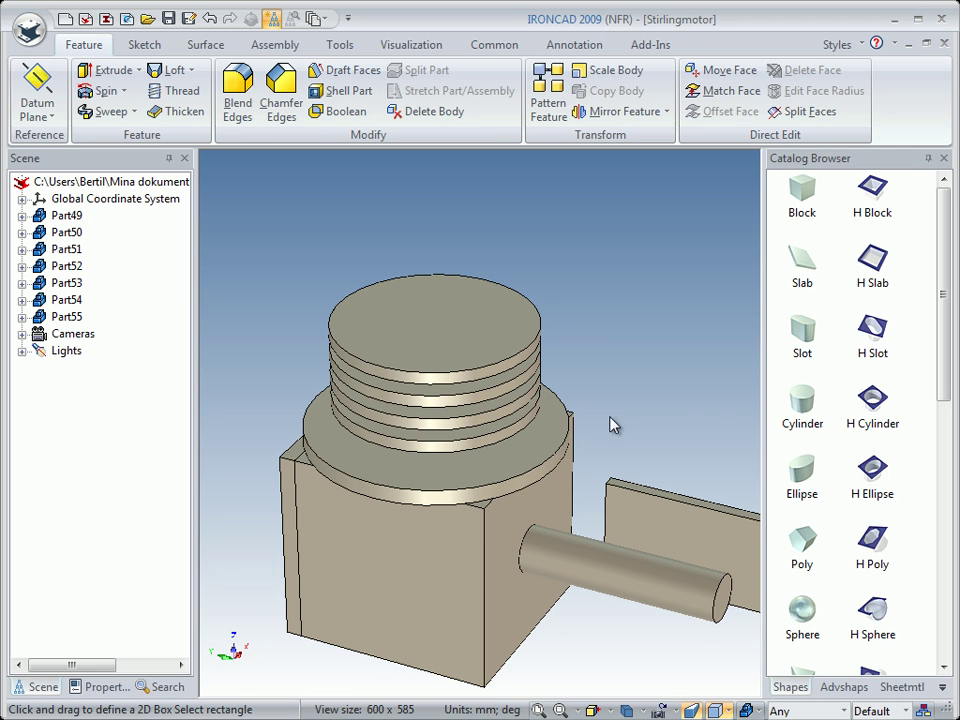
Step: Add a Cylinder at the center of the top disc and stretch it from the base disc's top face to the uppermost disc's top face
drag(808, 403, 432, 333)
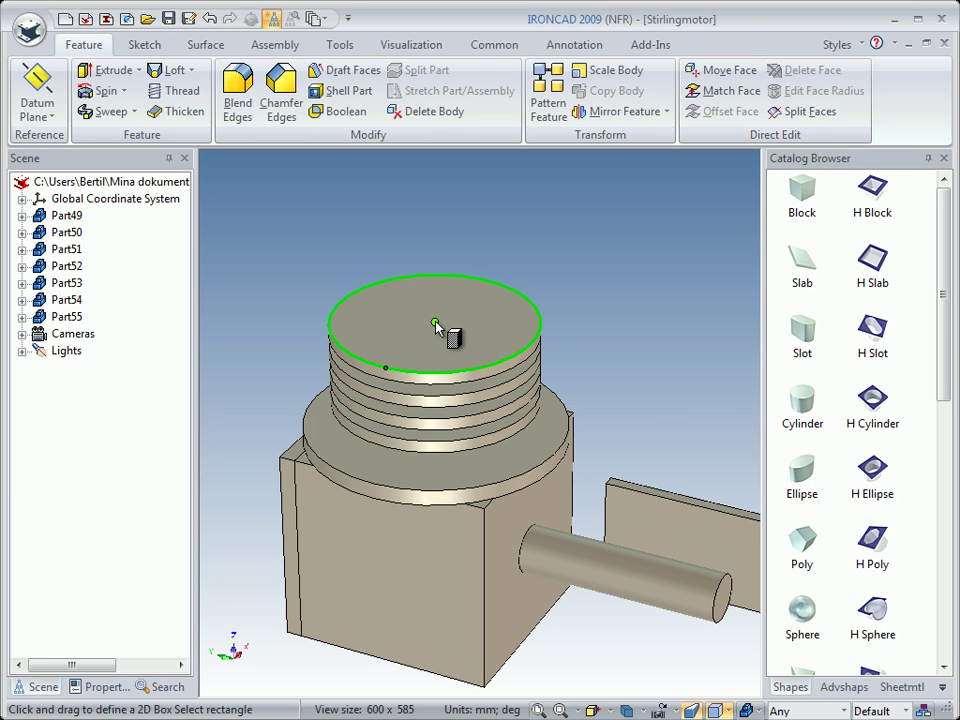
drag(435, 323, 396, 478)
key(F2)
drag(407, 326, 411, 414)
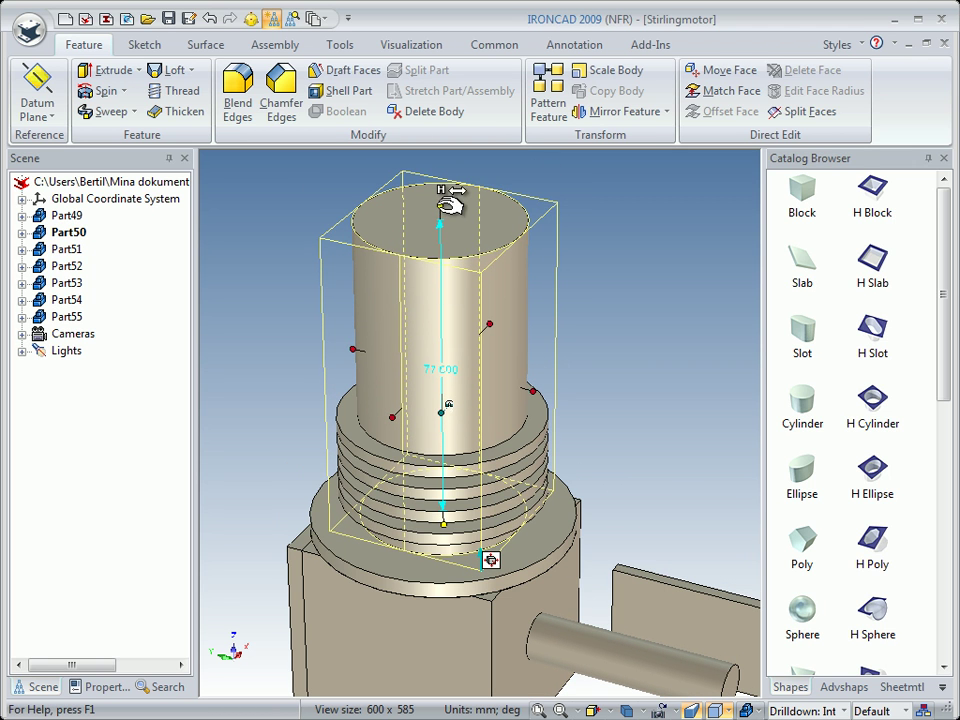
drag(443, 203, 353, 403)
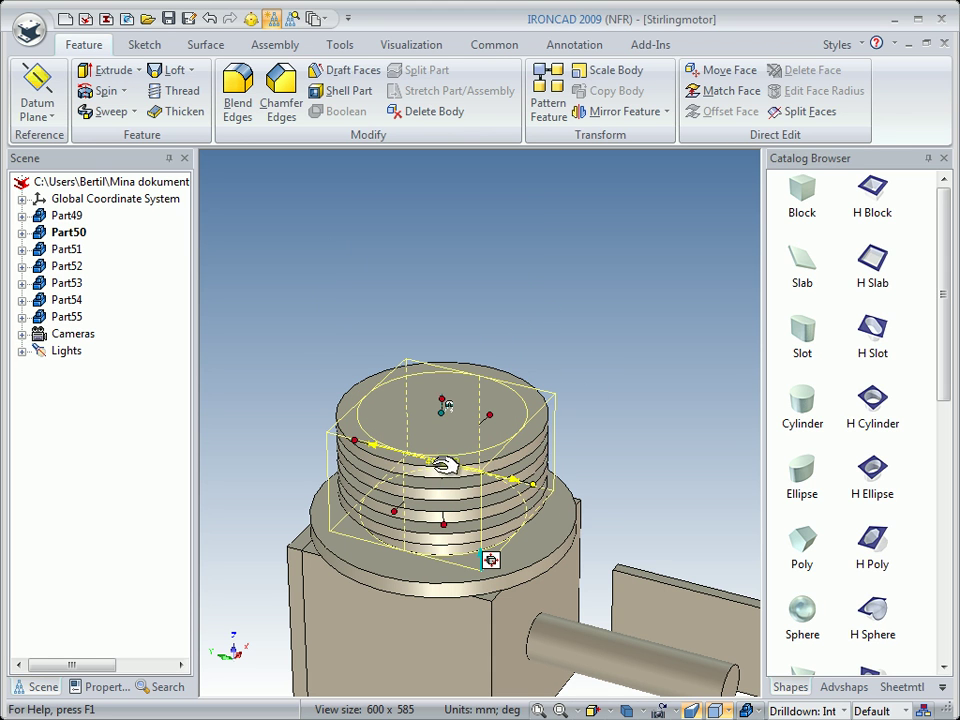
click(458, 458)
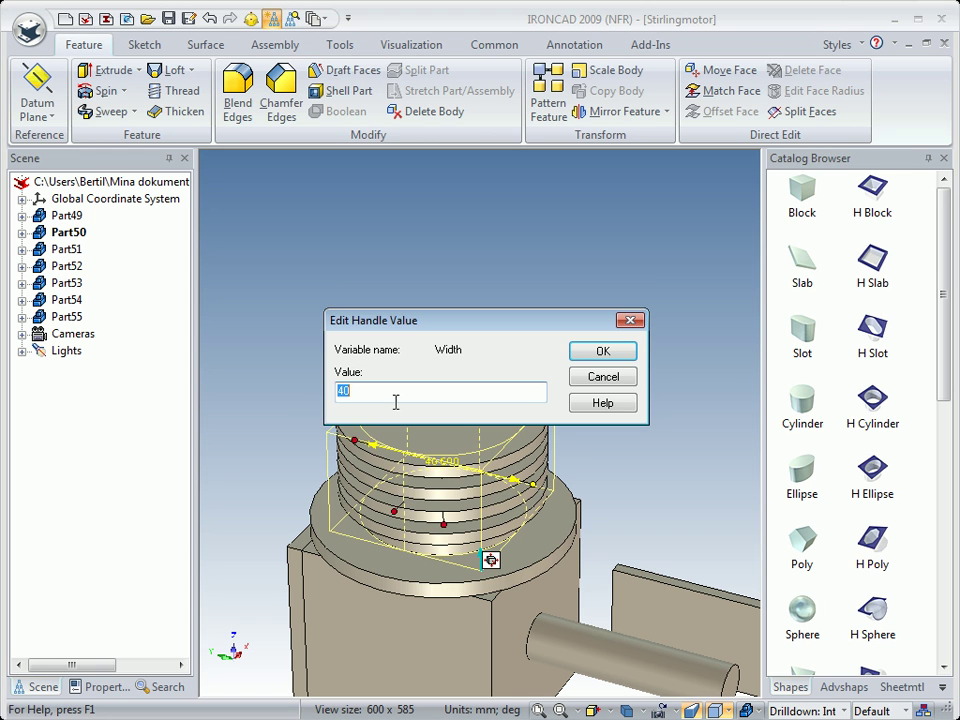
click(603, 377)
click(603, 376)
mouse_move(487, 447)
middle_down()
mouse_move(465, 433)
mouse_move(471, 407)
mouse_move(463, 420)
mouse_move(467, 427)
mouse_move(489, 336)
mouse_move(432, 375)
mouse_move(503, 417)
middle_up()
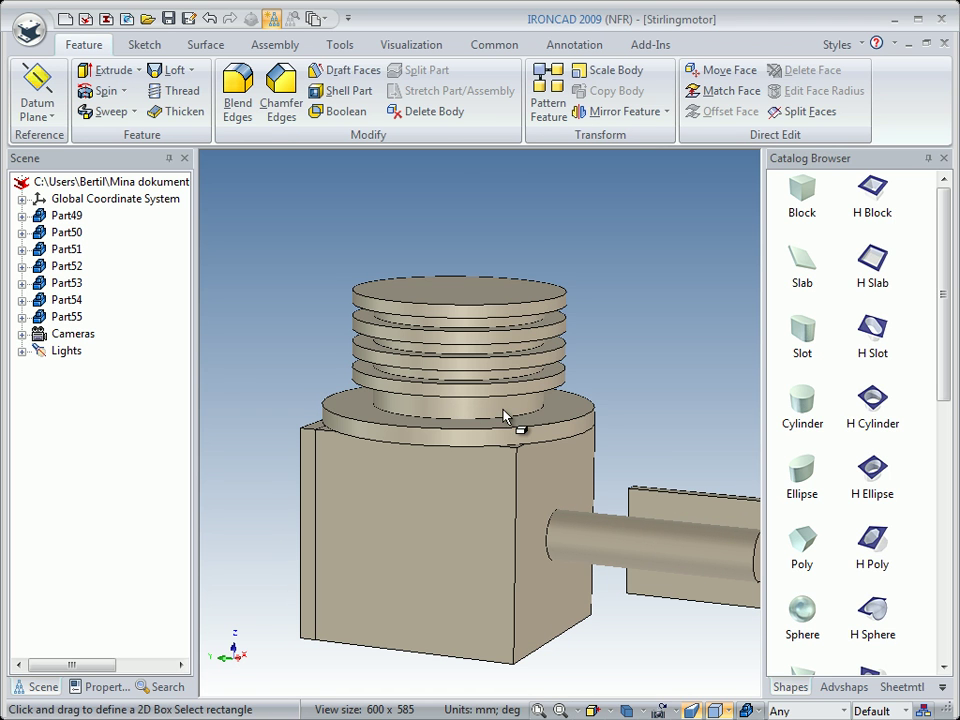
Step: Cut an H Cylinder hole at the center of the top disc, 29 mm wide and deep enough to pass through the whole part
mouse_move(478, 368)
middle_down()
mouse_move(454, 422)
mouse_move(469, 404)
mouse_move(497, 422)
middle_up()
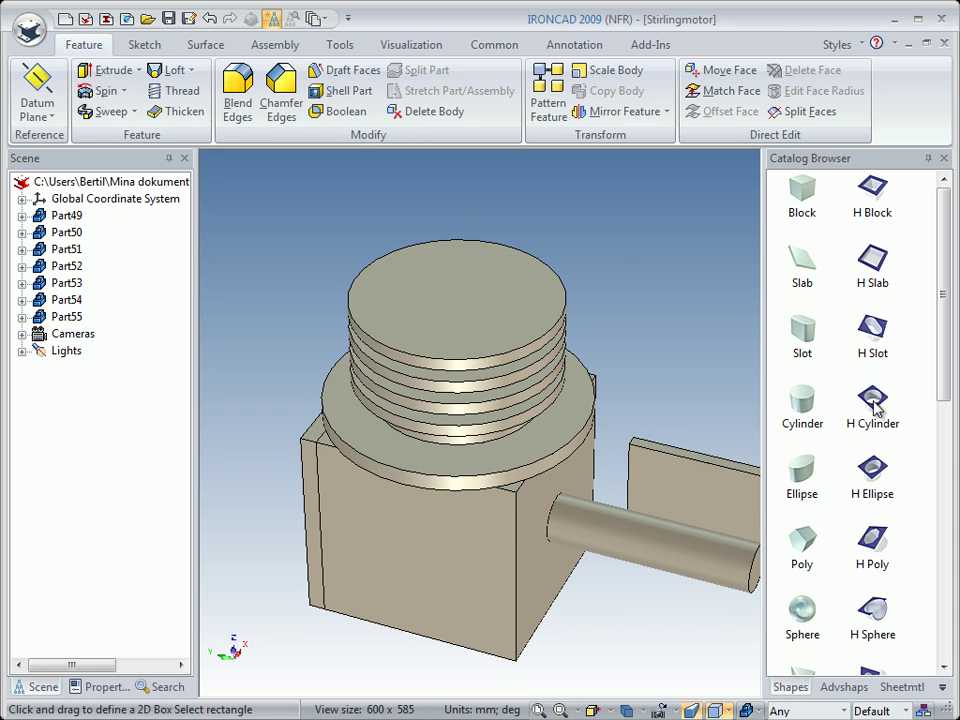
drag(873, 403, 457, 305)
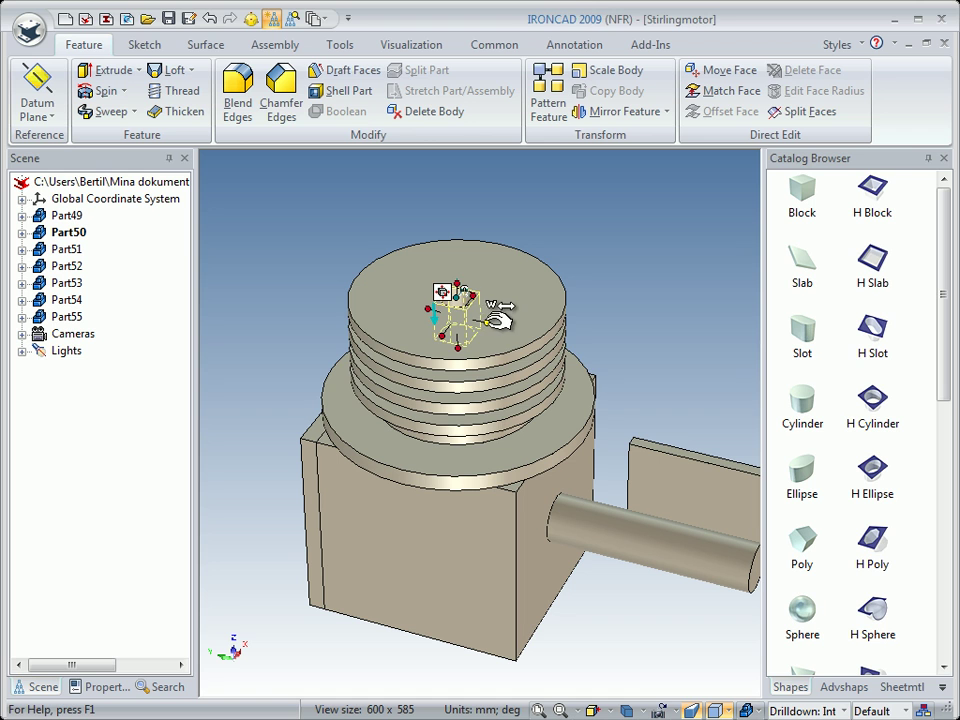
right_click(497, 318)
click(490, 332)
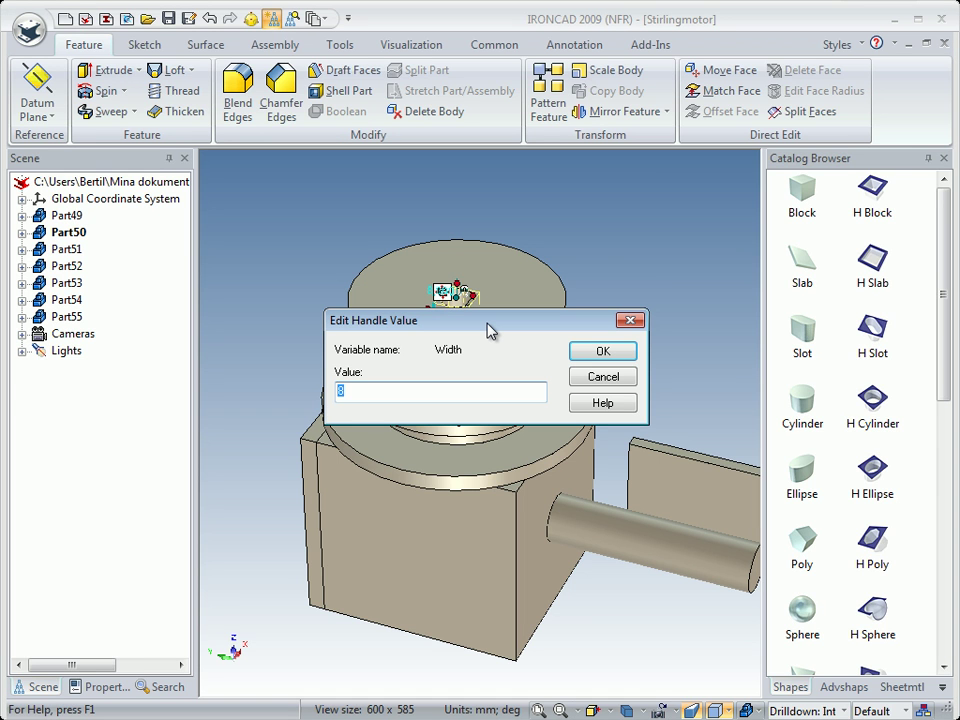
text(25)
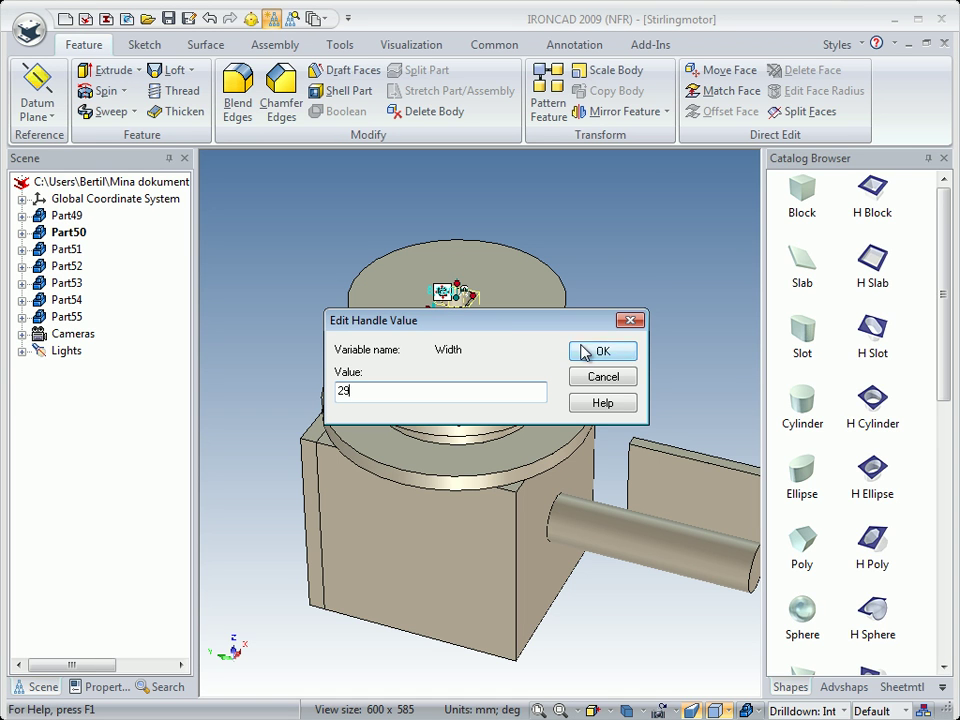
click(584, 352)
drag(457, 347, 450, 499)
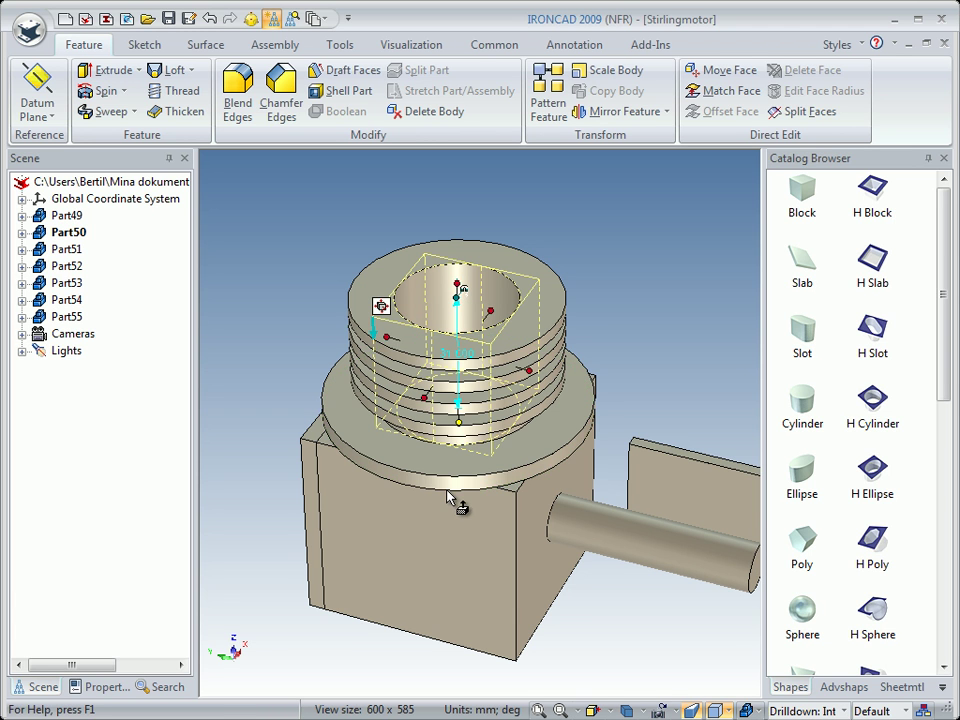
click(317, 287)
Step: Hide the thin plate part on the end face of the large block
middle_drag(317, 287, 443, 352)
middle_drag(444, 542, 540, 572)
shift+middle_drag(455, 557, 508, 465)
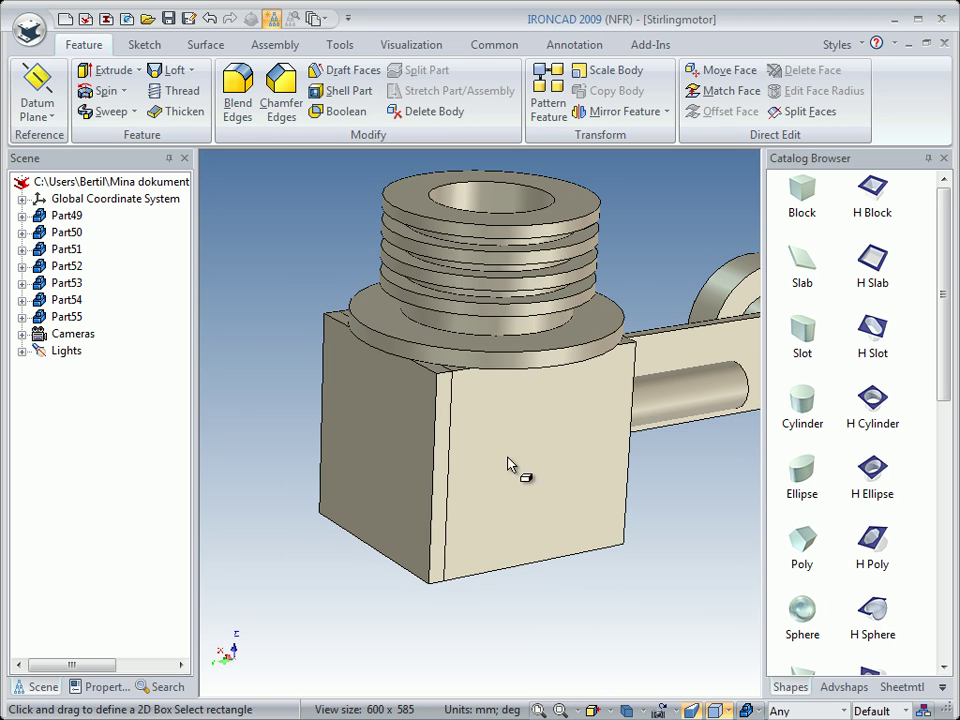
click(378, 460)
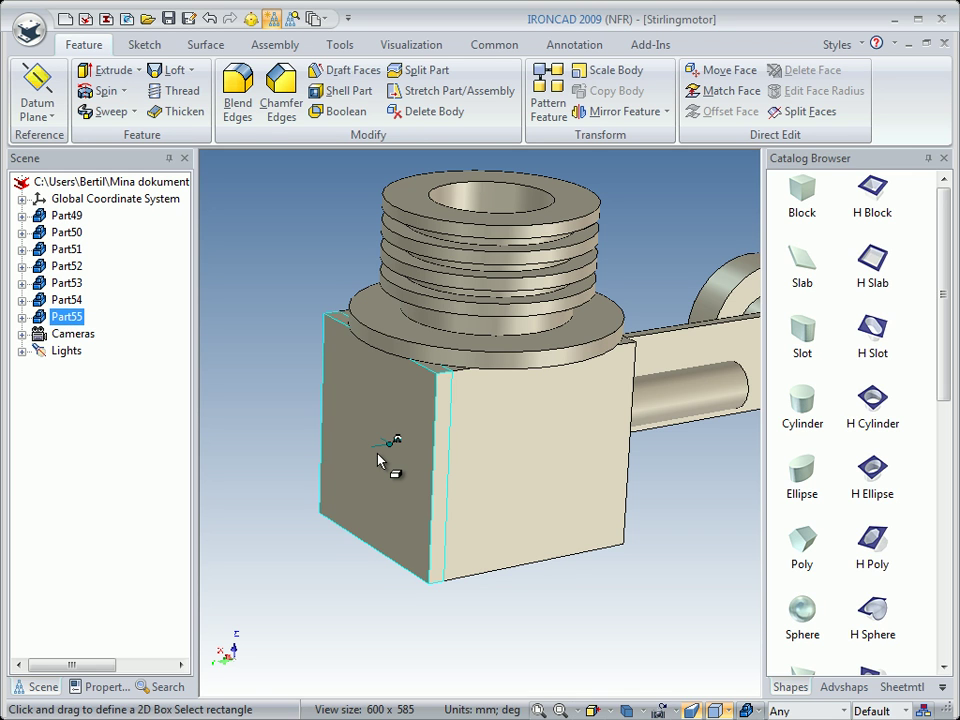
right_click(386, 522)
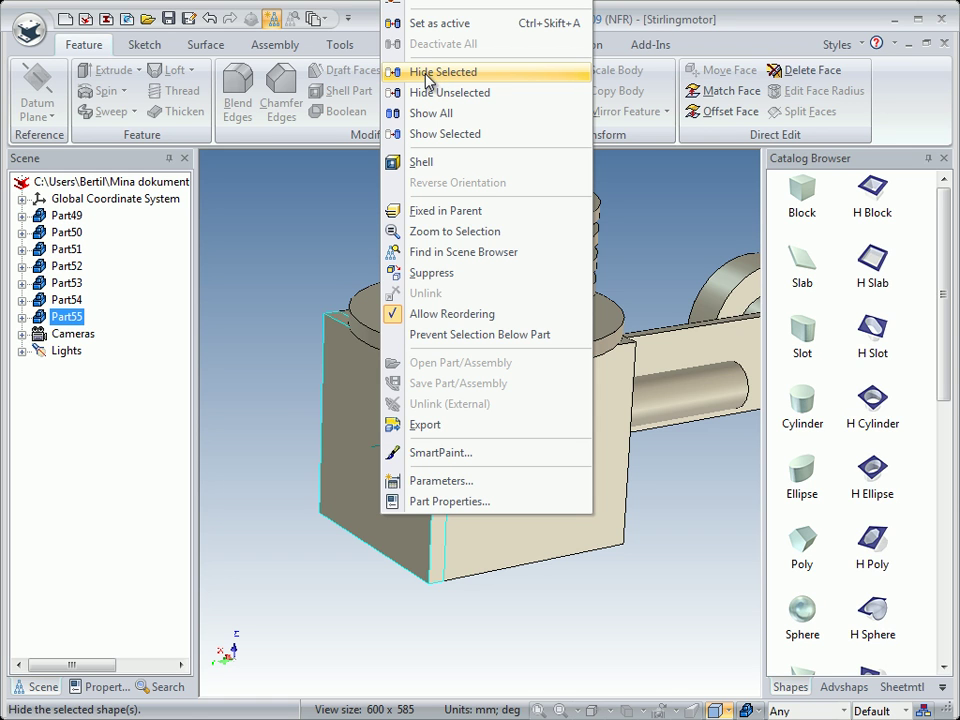
click(414, 276)
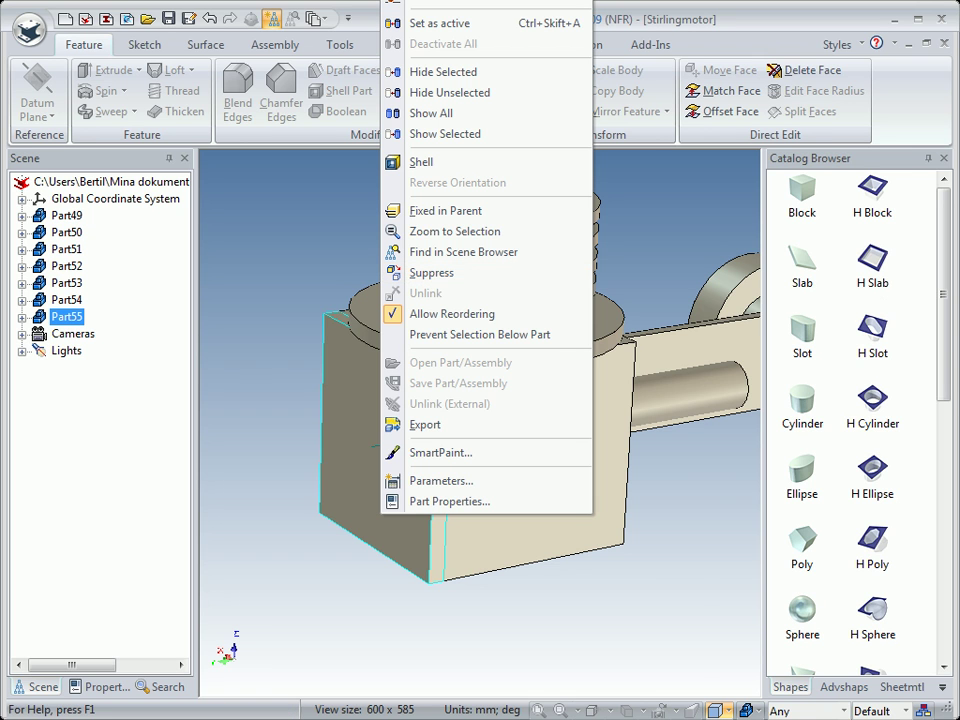
click(426, 74)
middle_drag(418, 483, 418, 456)
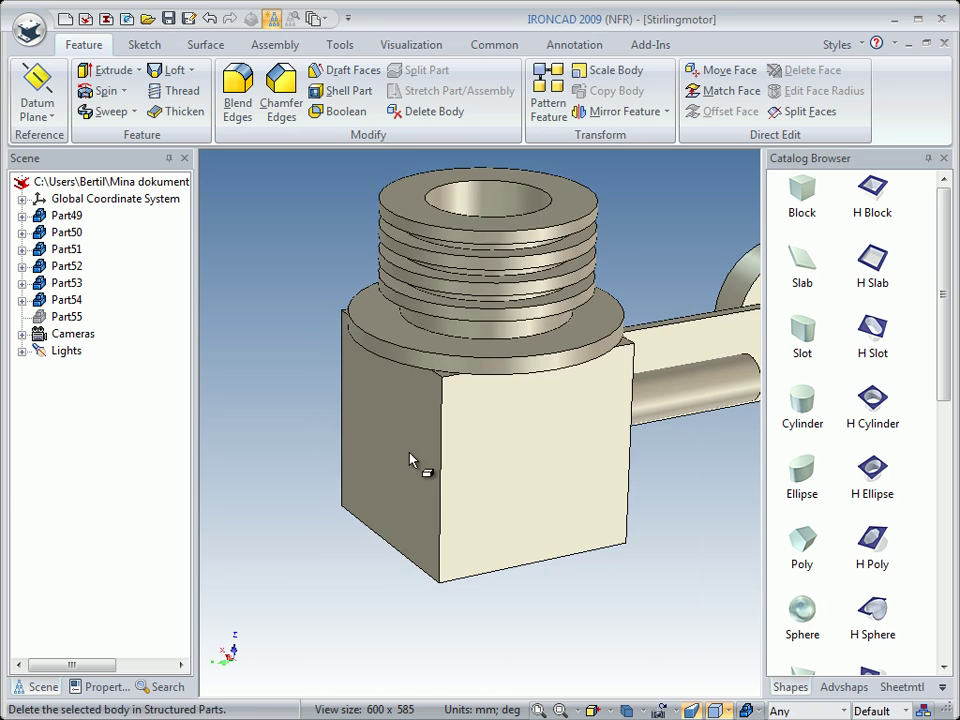
Step: Hide the finned cylinder part standing on top of the large block
click(459, 352)
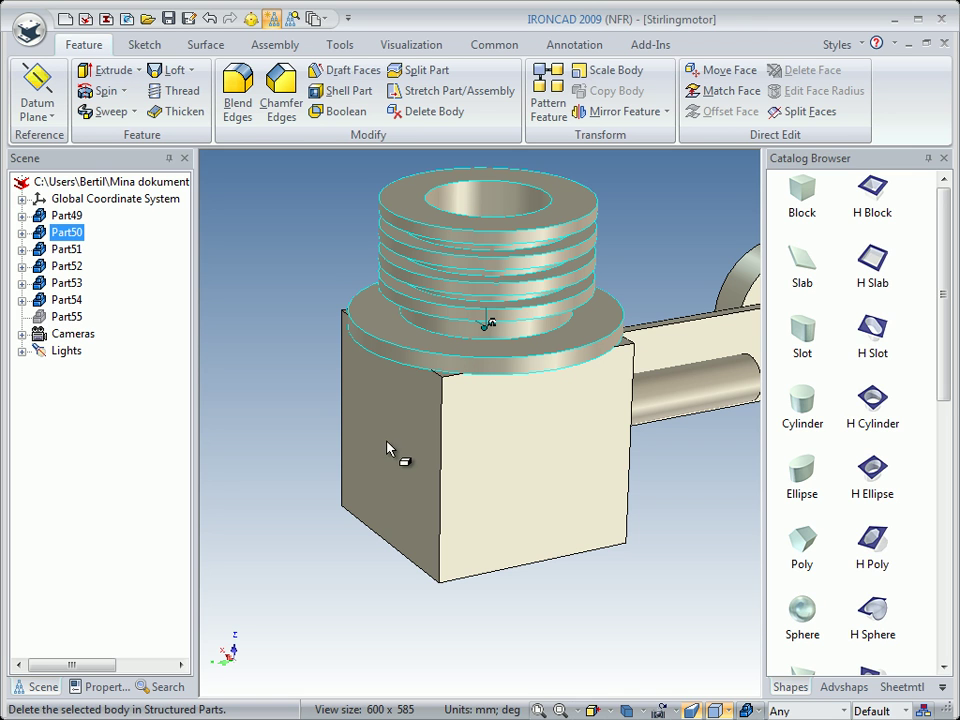
right_click(455, 342)
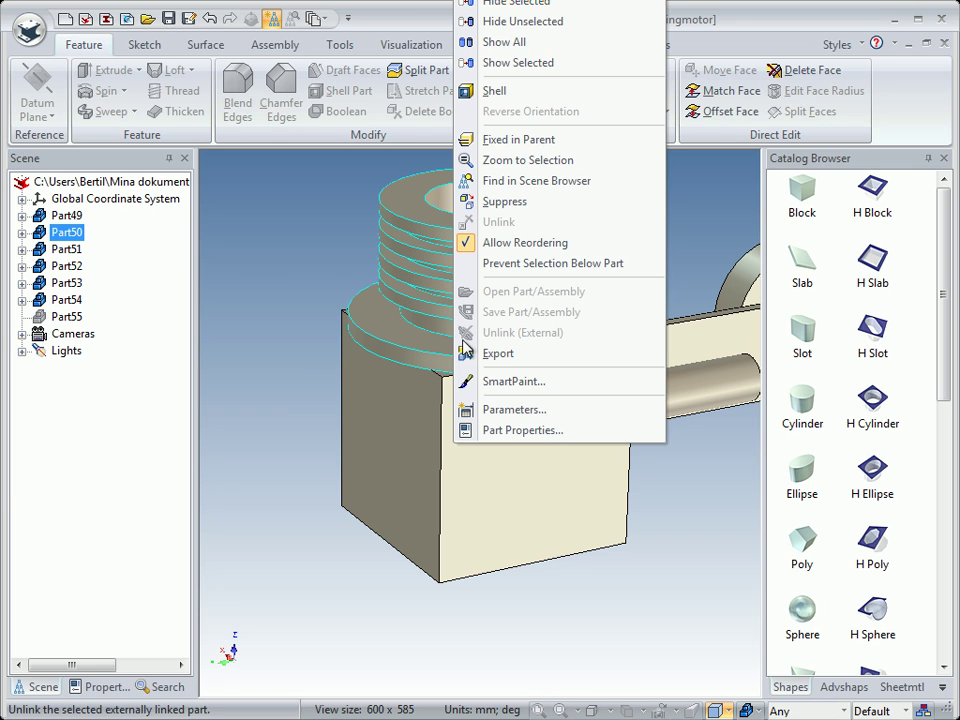
click(480, 4)
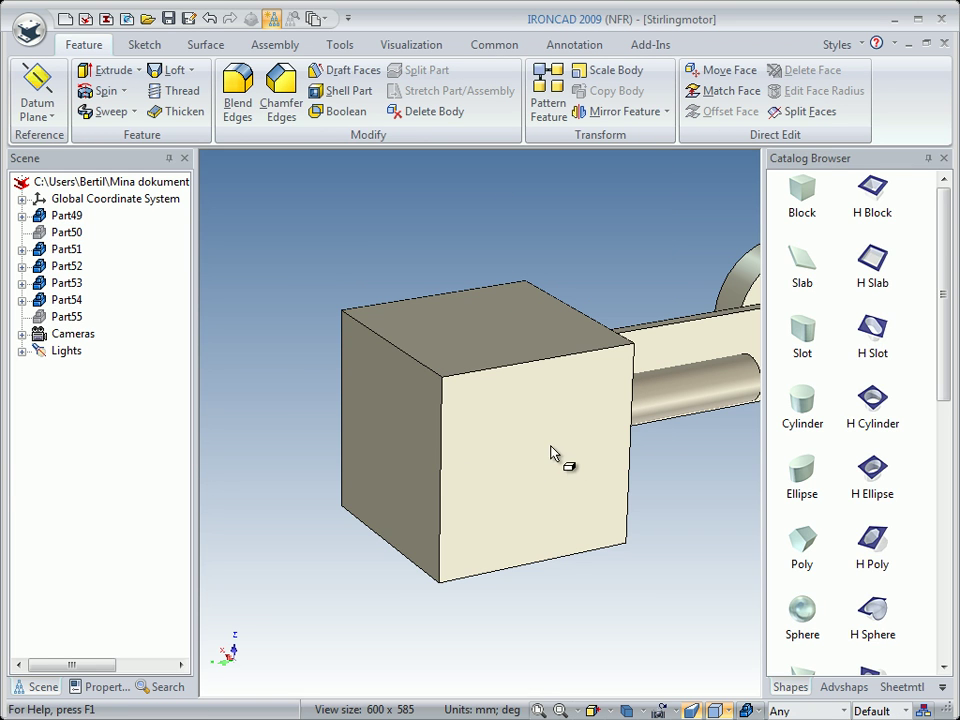
Step: Cut an H Cylinder recess at the center of the large block's end face and set its depth to 5 mm
middle_drag(539, 494, 588, 511)
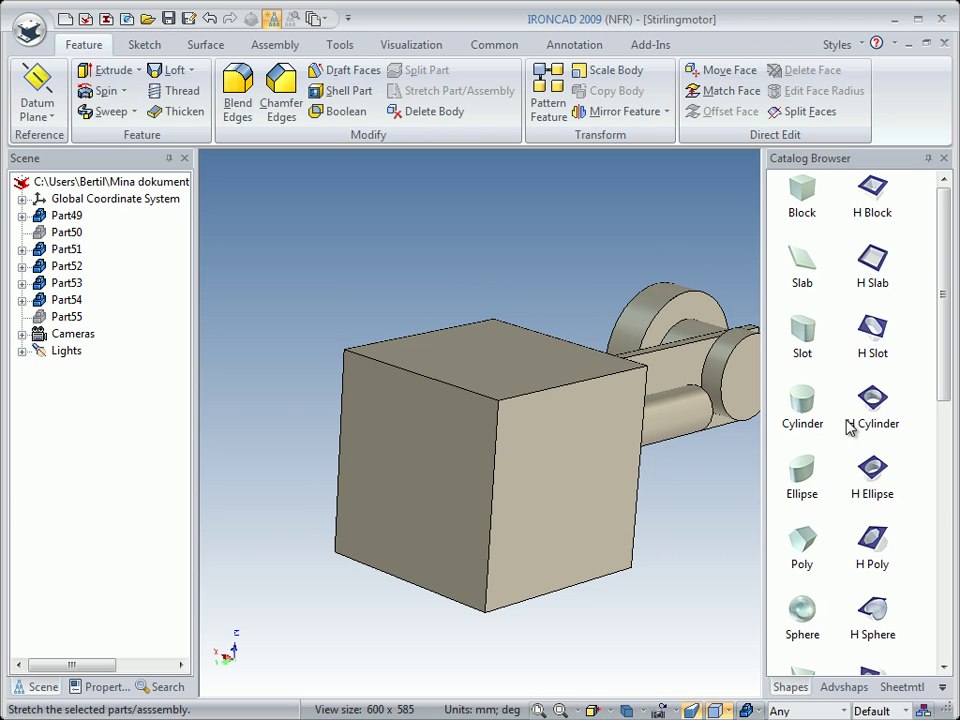
drag(875, 400, 416, 487)
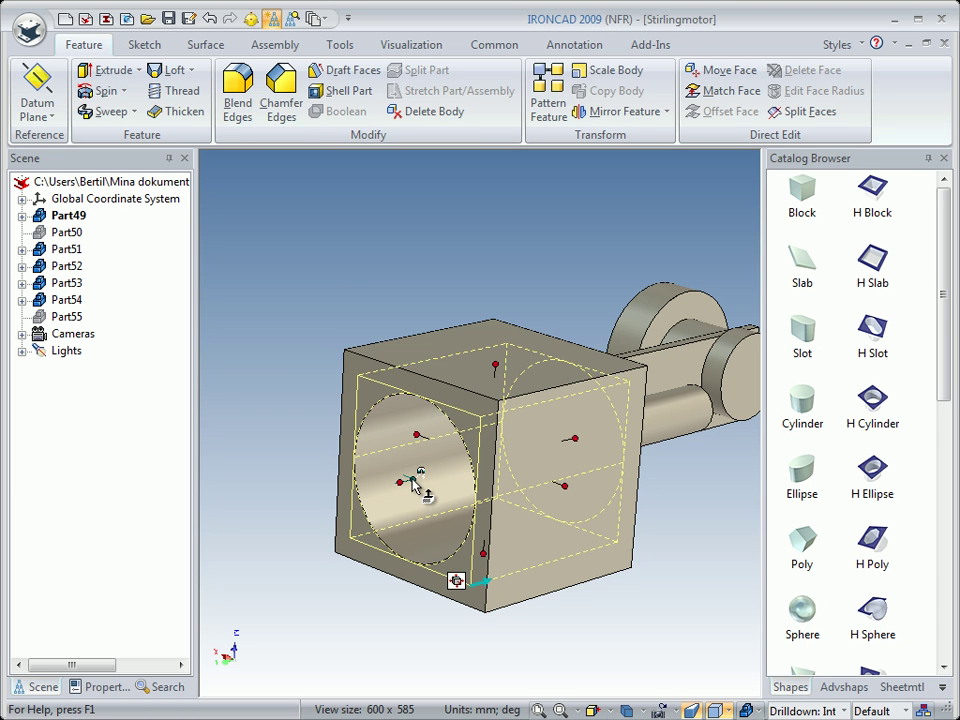
double_click(563, 487)
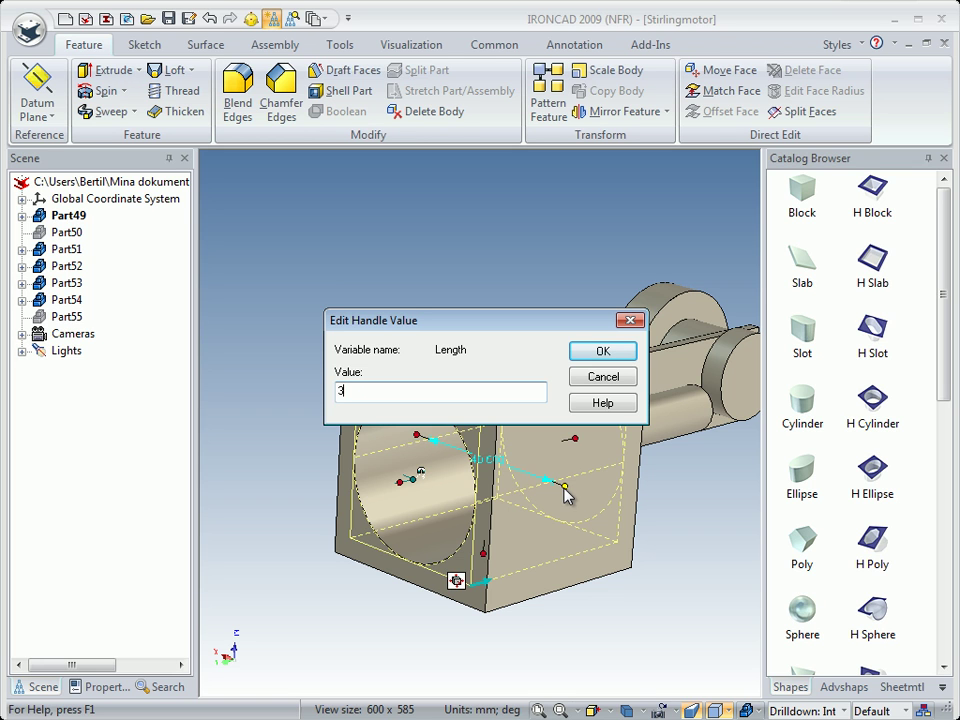
click(600, 353)
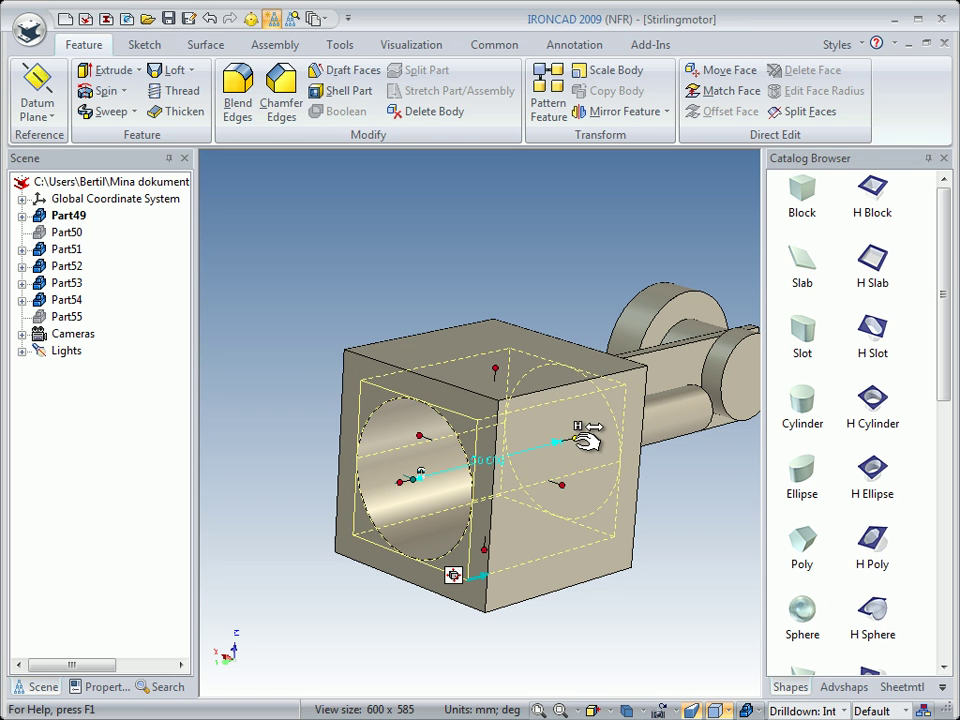
double_click(582, 437)
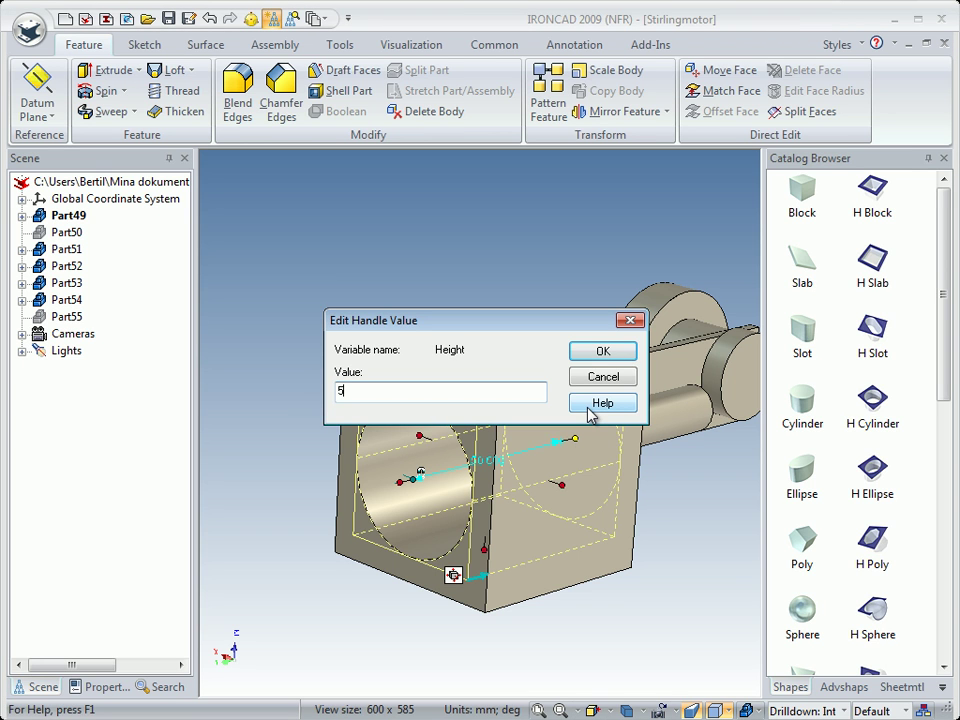
click(604, 351)
click(311, 384)
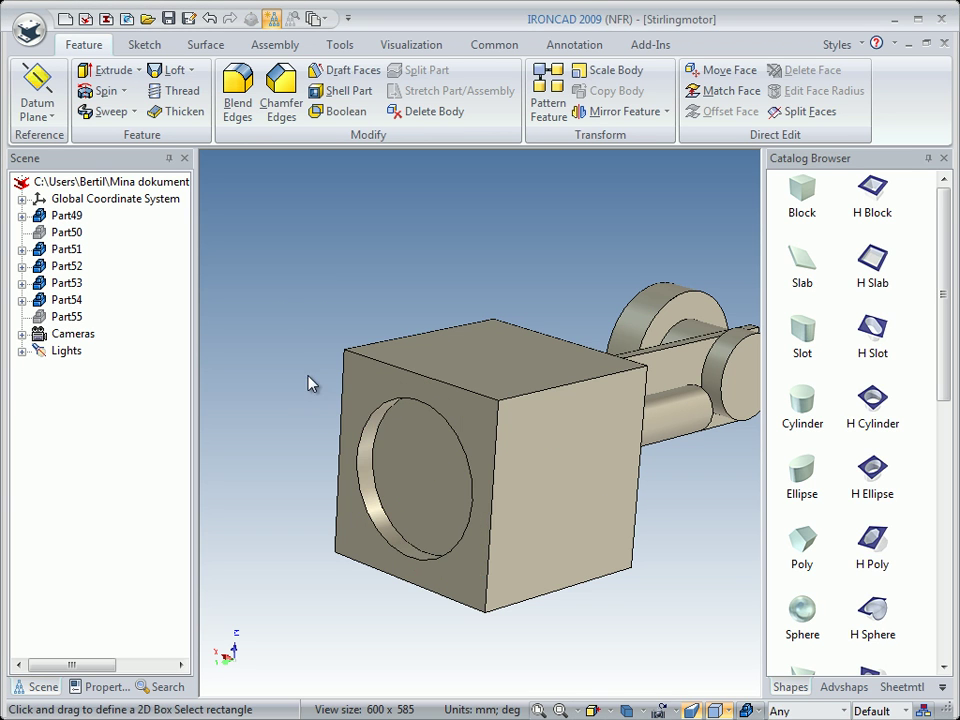
Step: Cut a second H Cylinder hole at the center of the recess floor, 31 mm wide and 38 mm deep
middle_drag(423, 486, 620, 489)
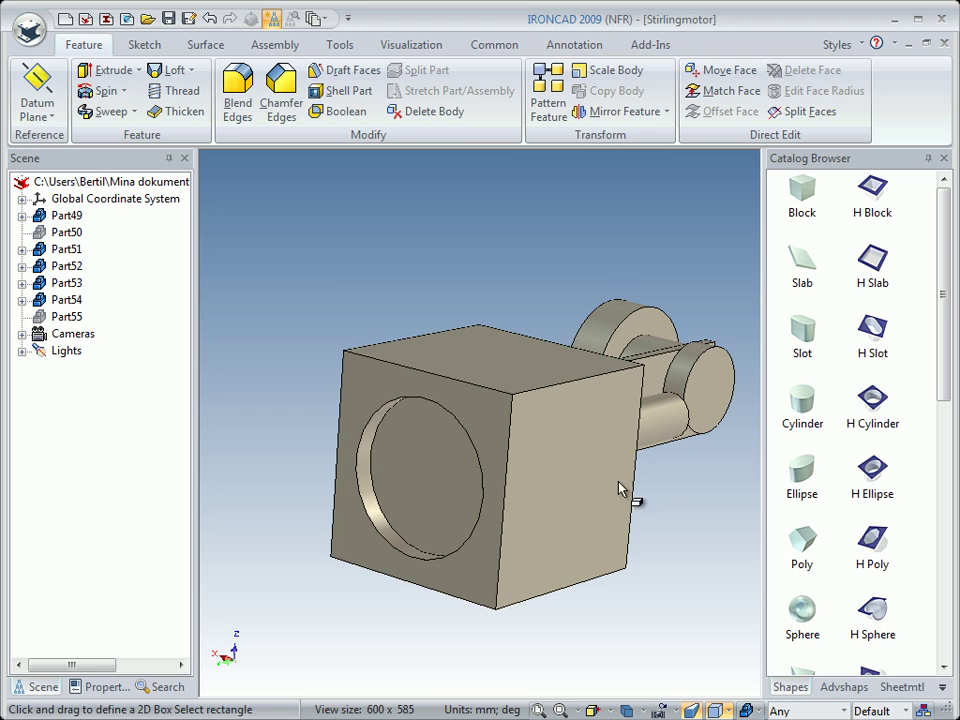
drag(895, 410, 432, 481)
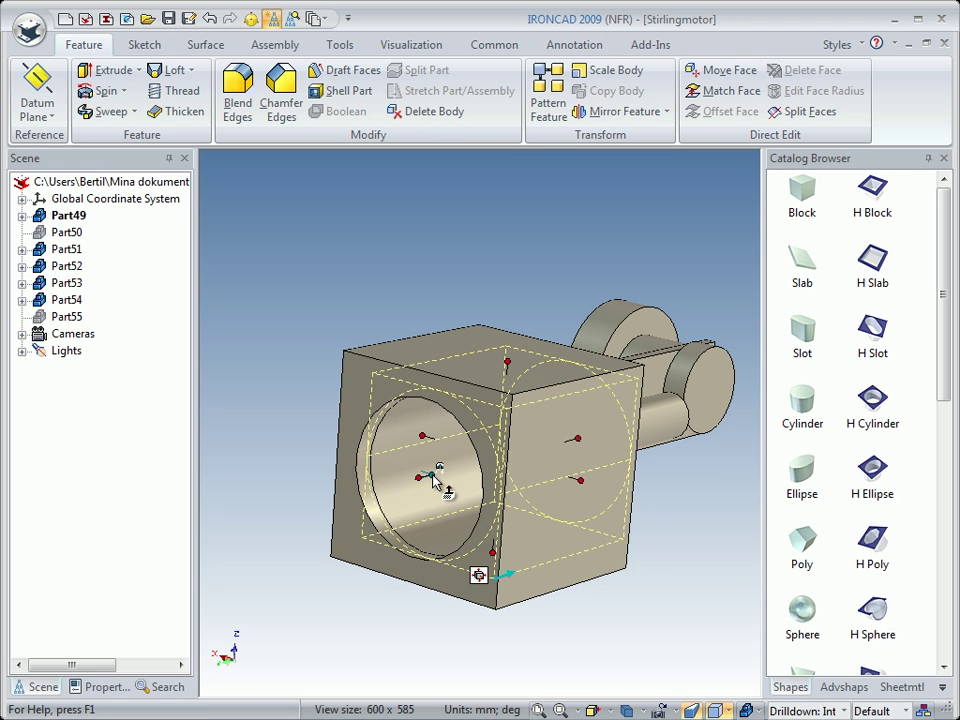
double_click(582, 478)
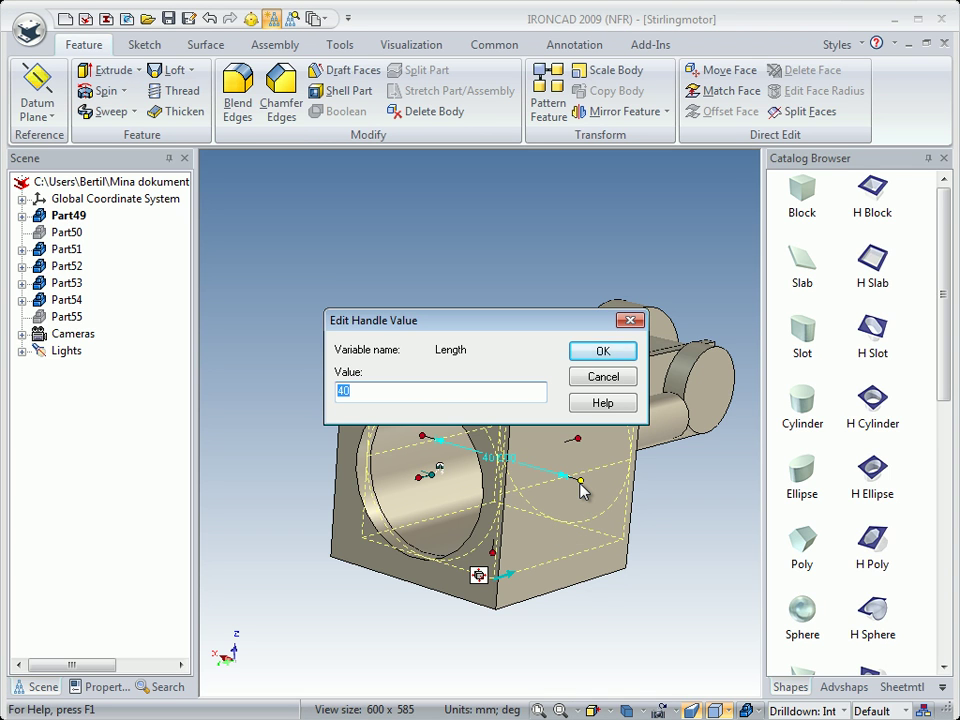
click(603, 350)
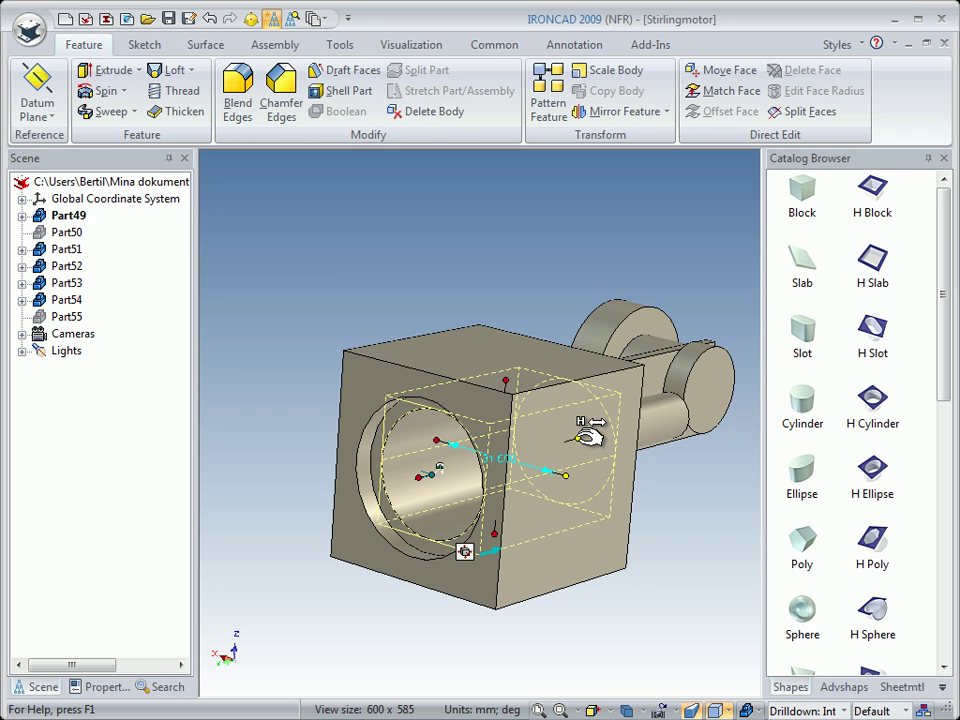
double_click(579, 440)
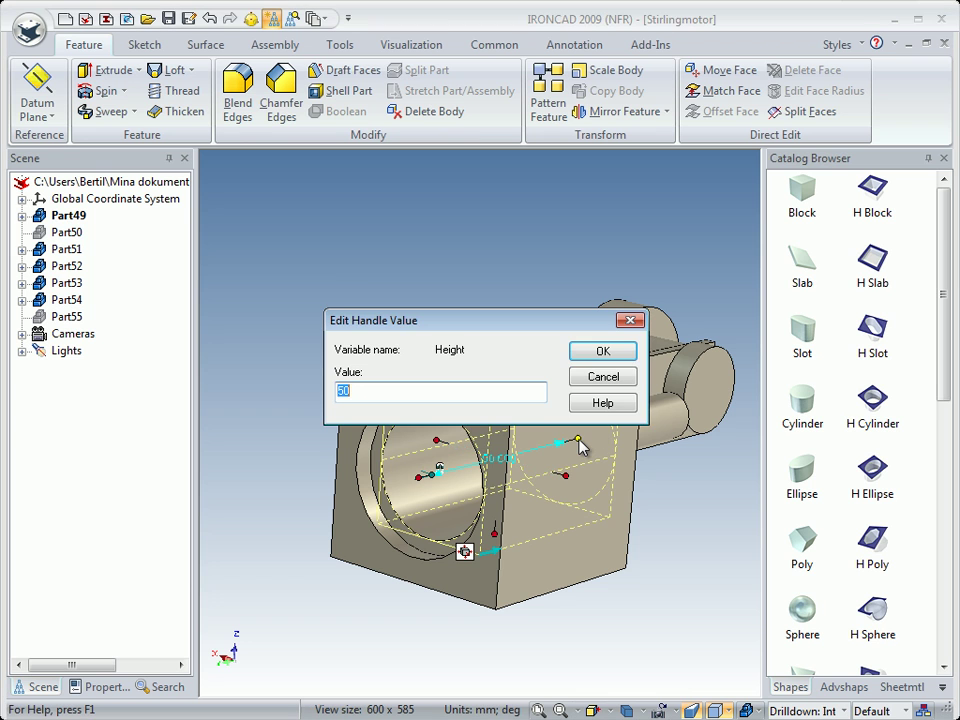
text(38)
click(585, 355)
Step: Cut a 29 mm wide H Cylinder hole at the center of the block's top face, ending at the center of the horizontal bore
middle_drag(303, 293, 420, 440)
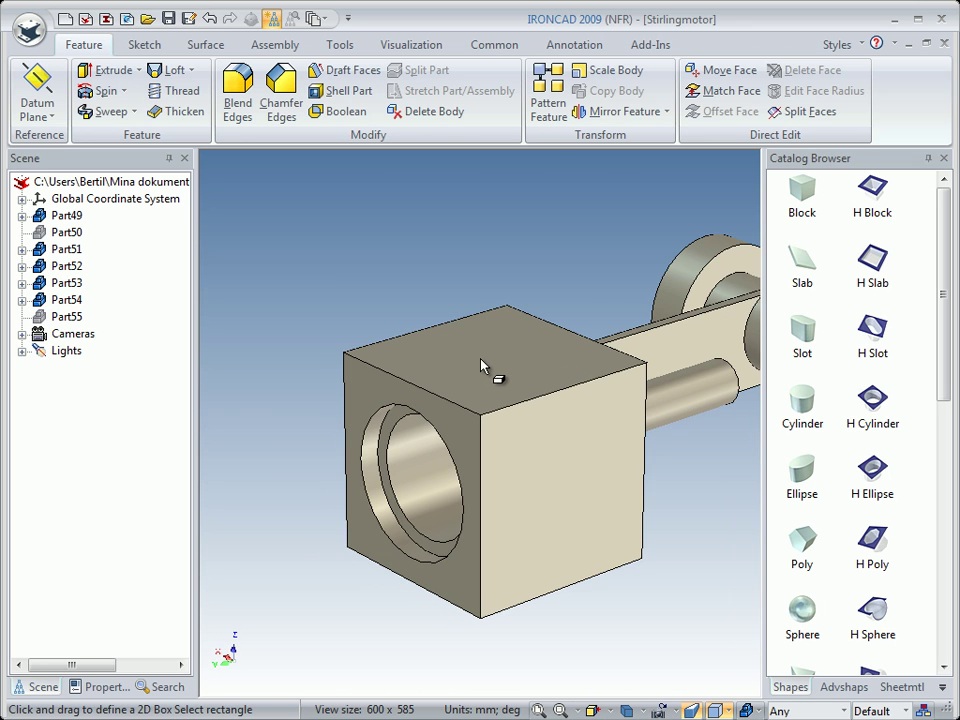
drag(848, 424, 496, 360)
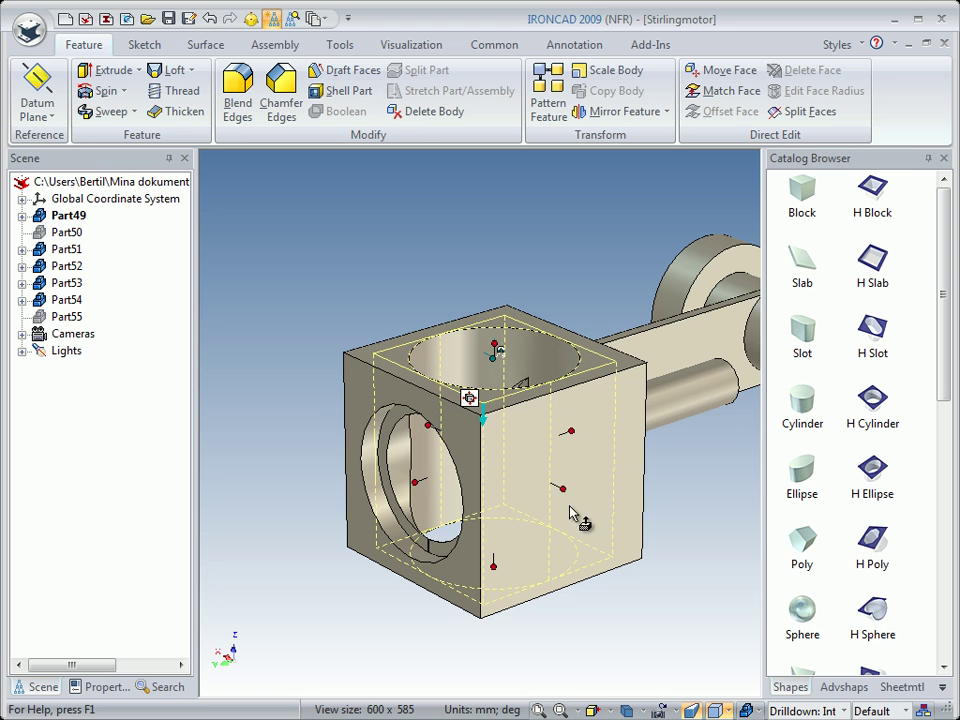
click(562, 490)
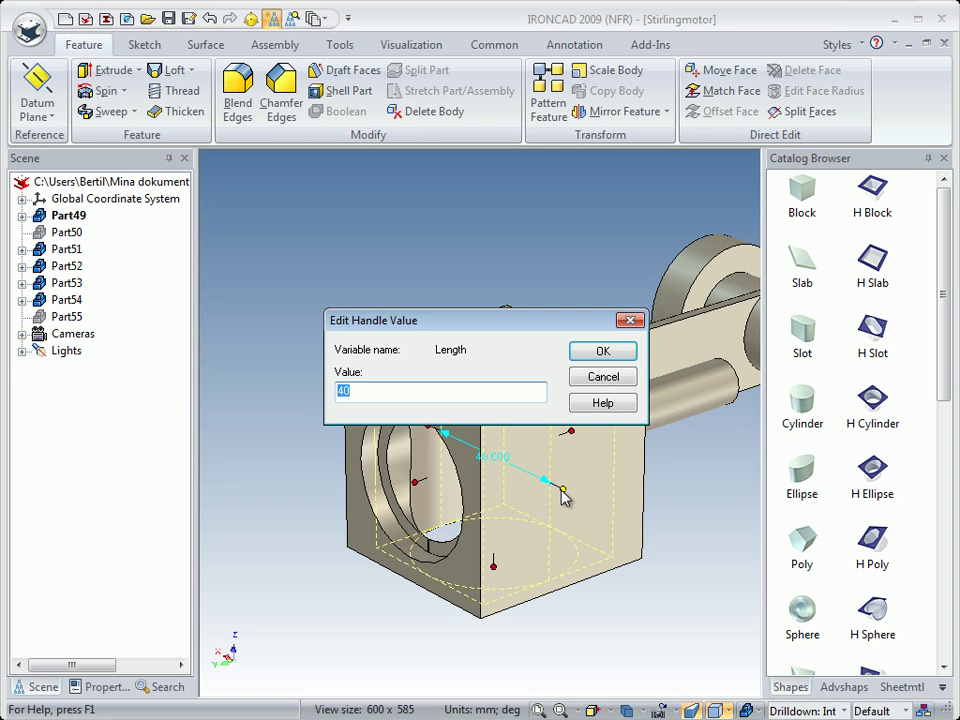
text(29)
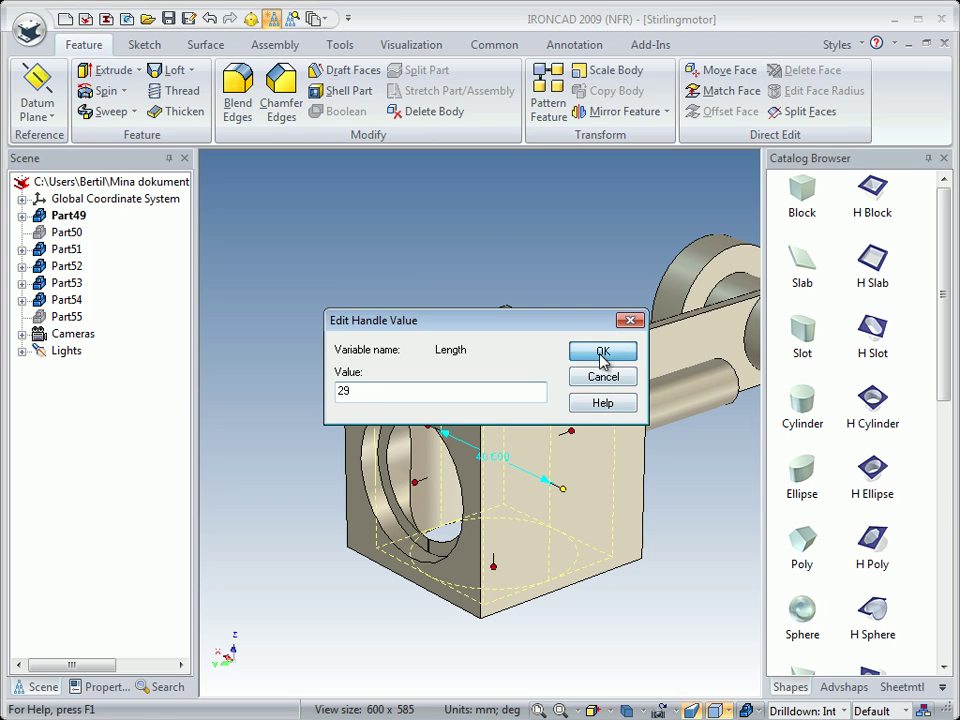
click(602, 352)
middle_drag(400, 472, 395, 522)
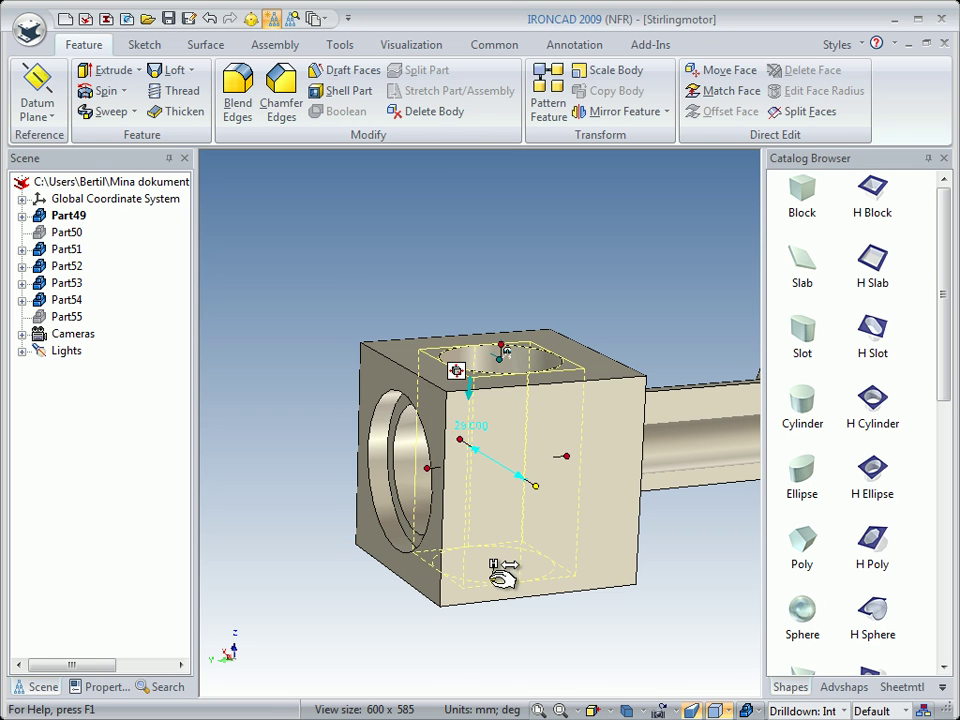
drag(503, 572, 417, 471)
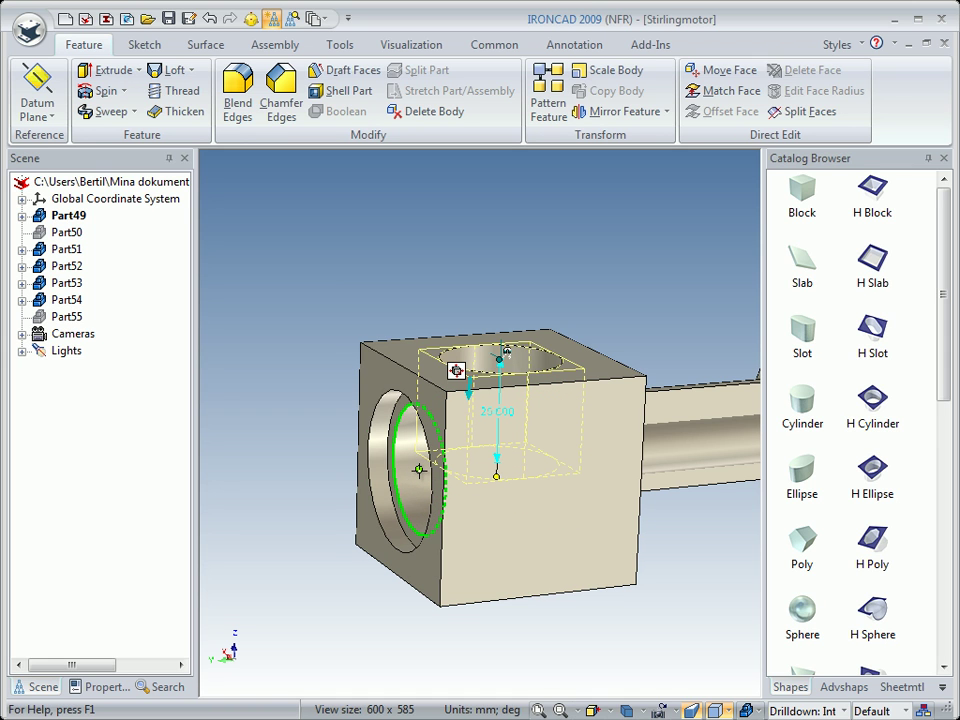
drag(419, 470, 421, 473)
middle_drag(428, 482, 301, 400)
click(303, 405)
Step: Cut an 8 mm wide H Cylinder hole at the center of the rod's free end, extending through the rod into the block's bore
middle_drag(495, 500, 396, 465)
middle_drag(617, 495, 436, 385)
drag(874, 396, 608, 467)
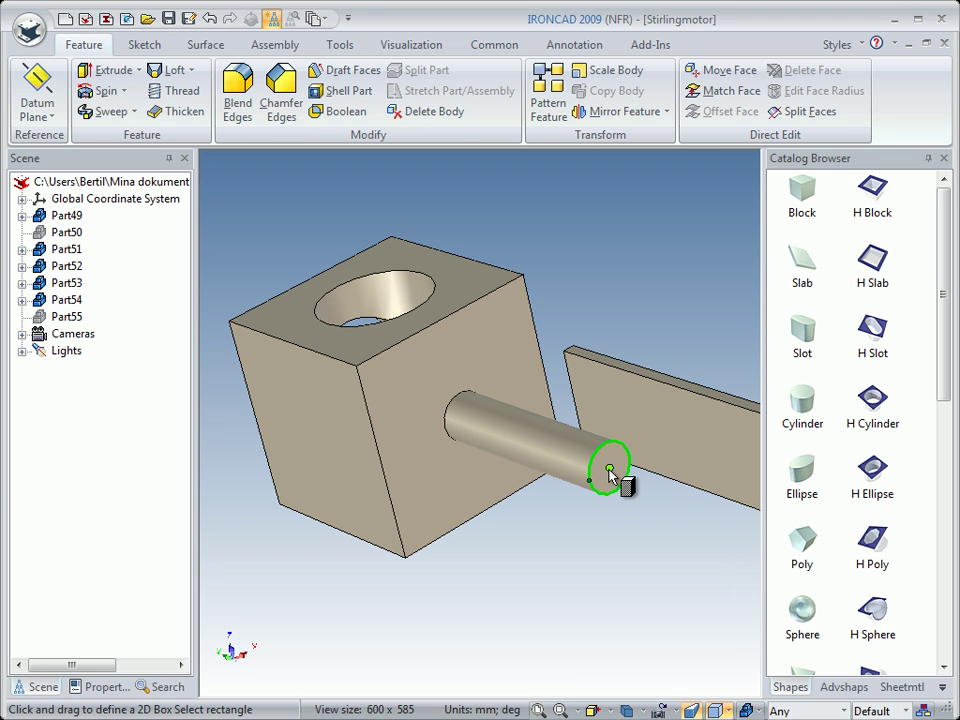
drag(608, 467, 610, 470)
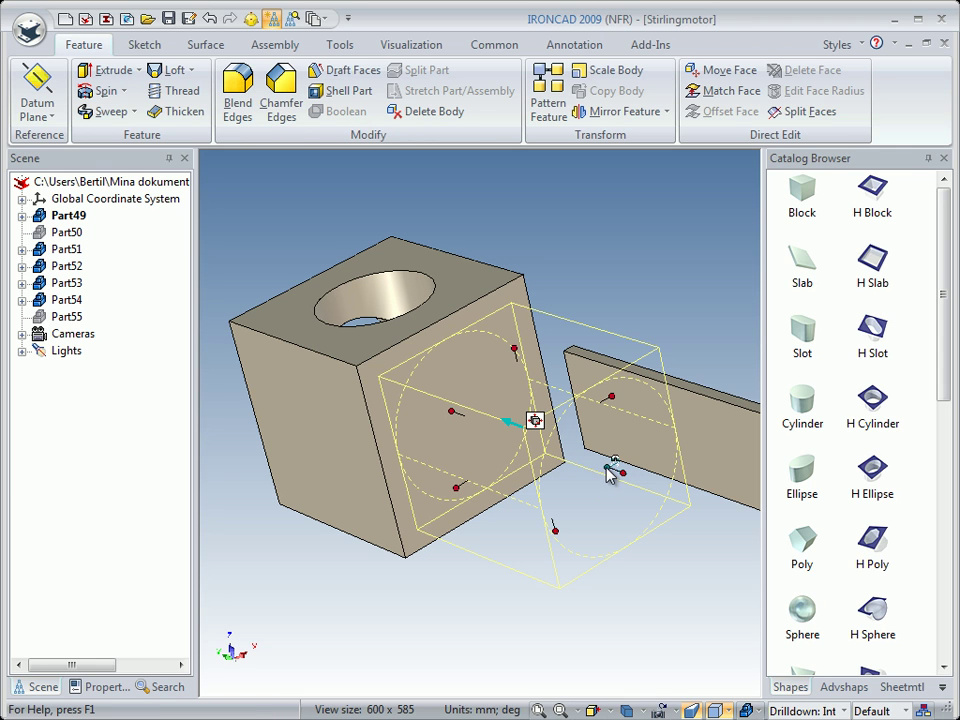
click(458, 488)
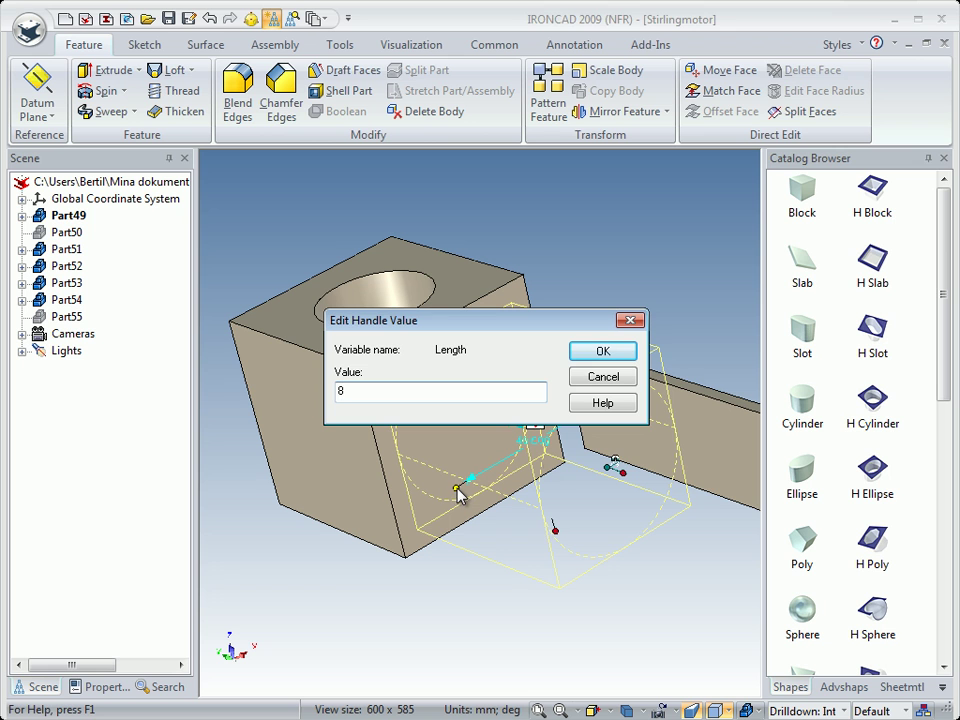
click(592, 355)
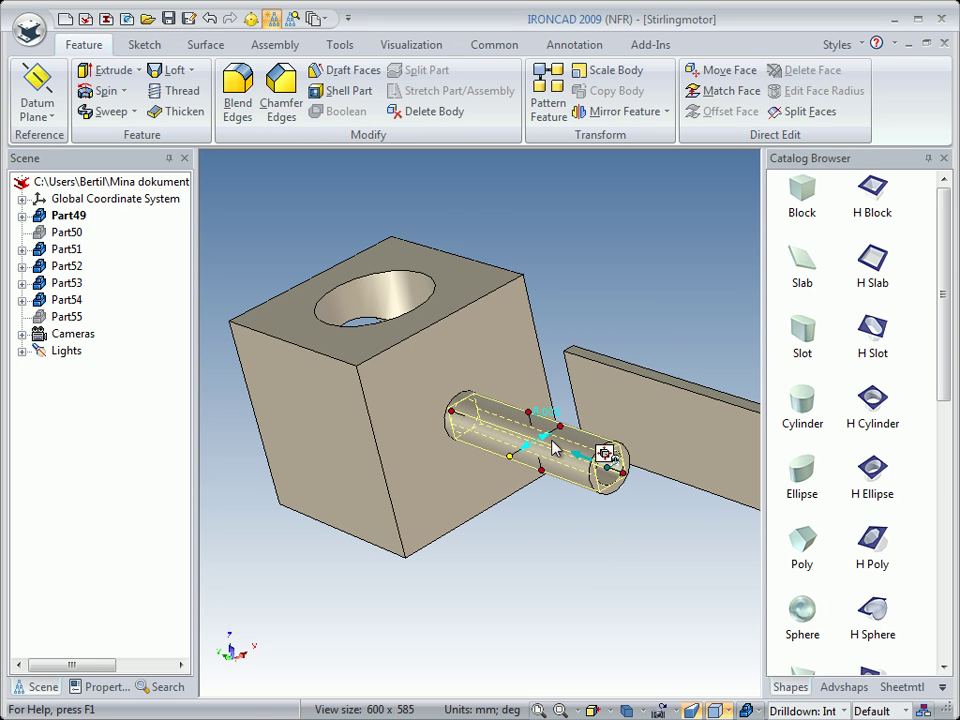
middle_drag(465, 491, 550, 560)
mouse_move(482, 448)
drag(478, 450, 465, 425)
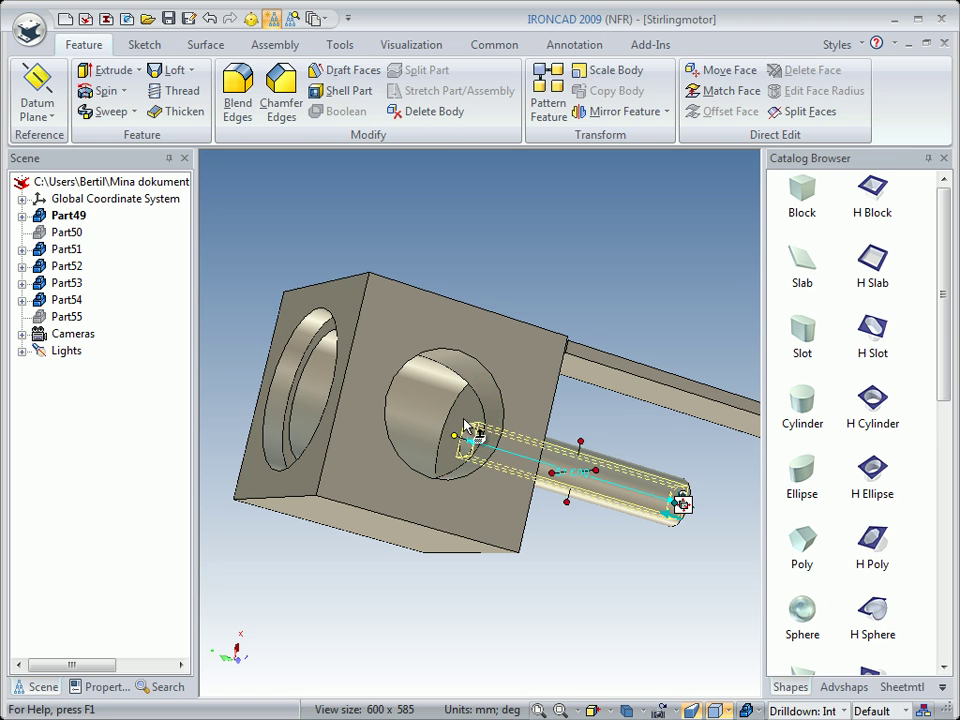
middle_drag(502, 519, 452, 450)
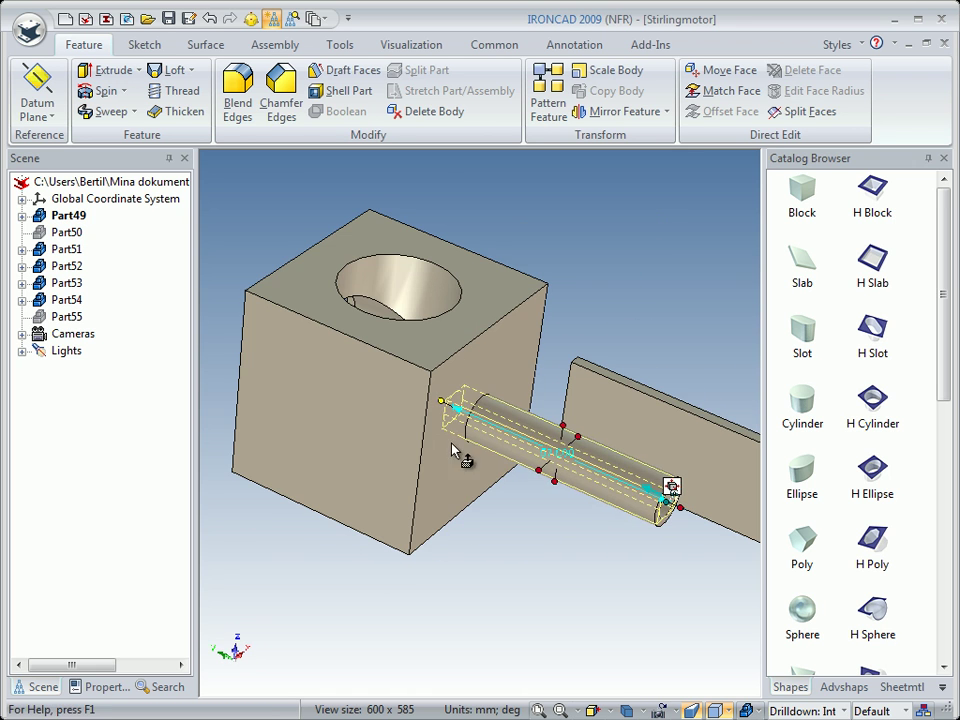
Step: Blend the edge where the hollow rod meets the block with a constant 10 mm radius
middle_drag(527, 581, 477, 530)
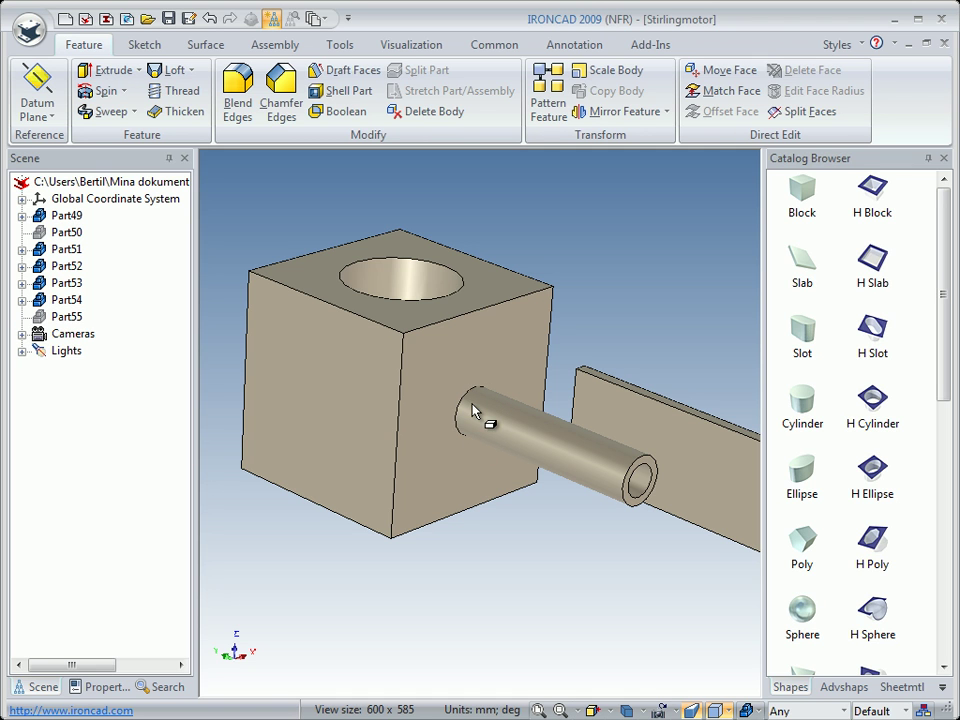
click(239, 92)
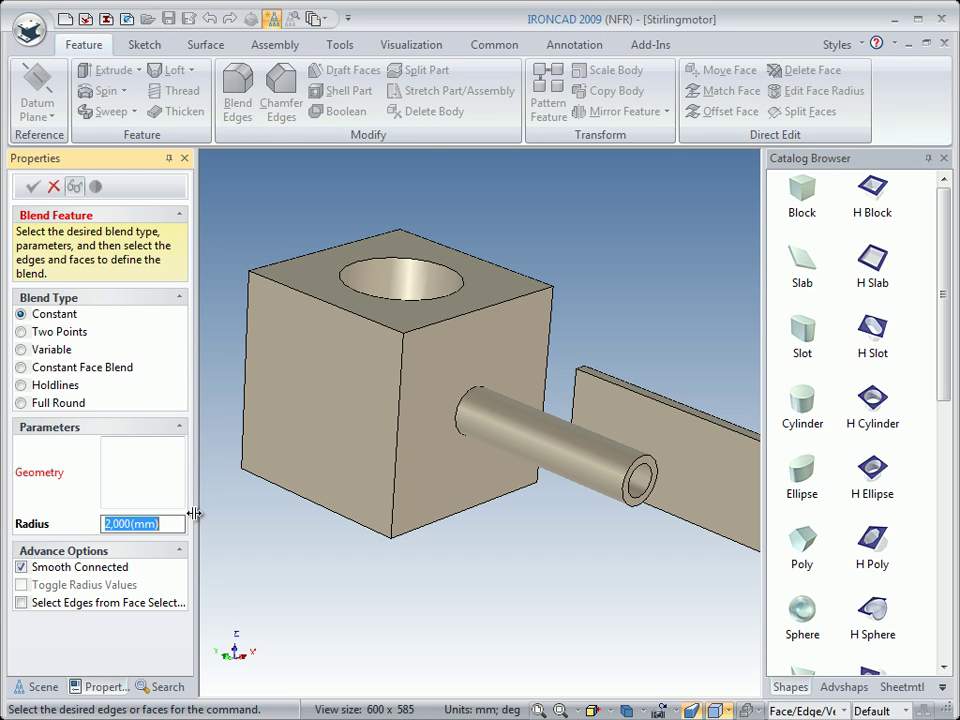
text(10)
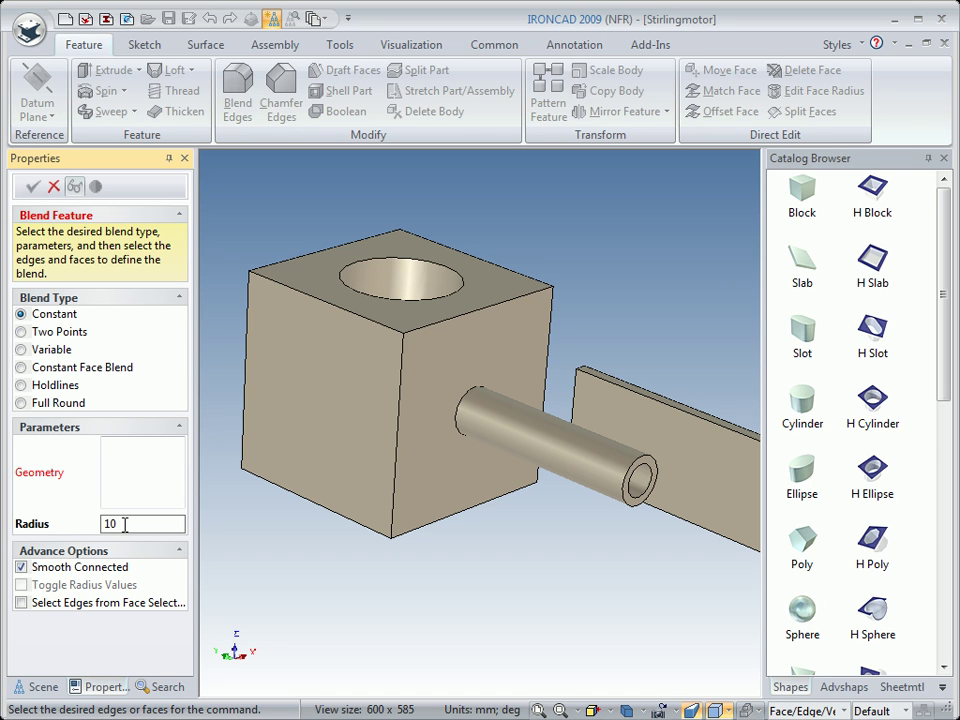
click(463, 407)
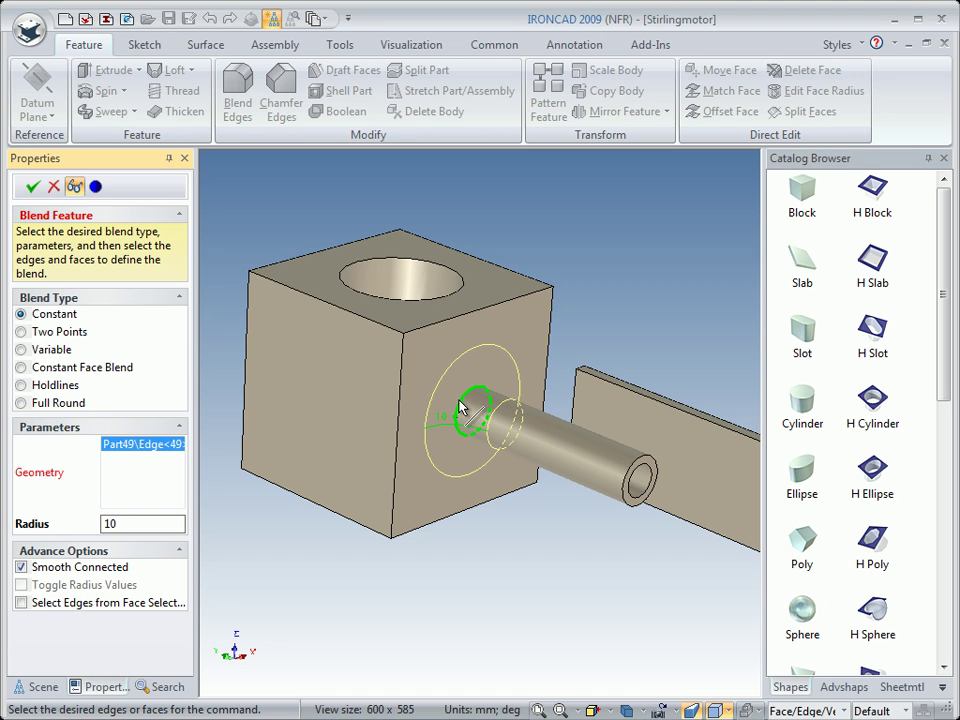
click(32, 187)
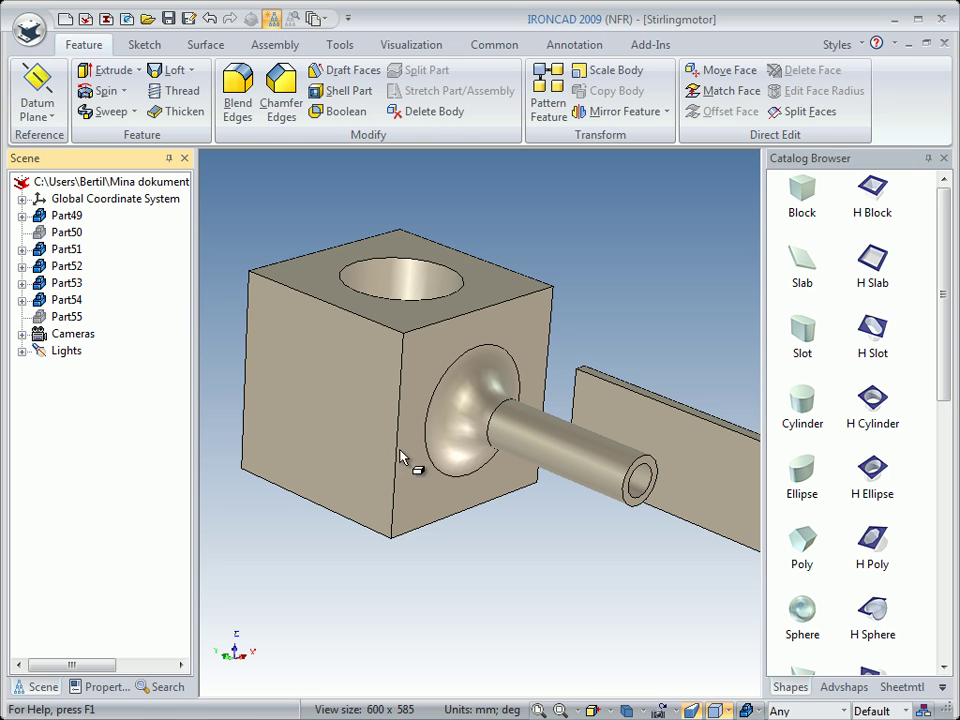
Step: Show all hidden parts of the model again
middle_drag(333, 467, 268, 356)
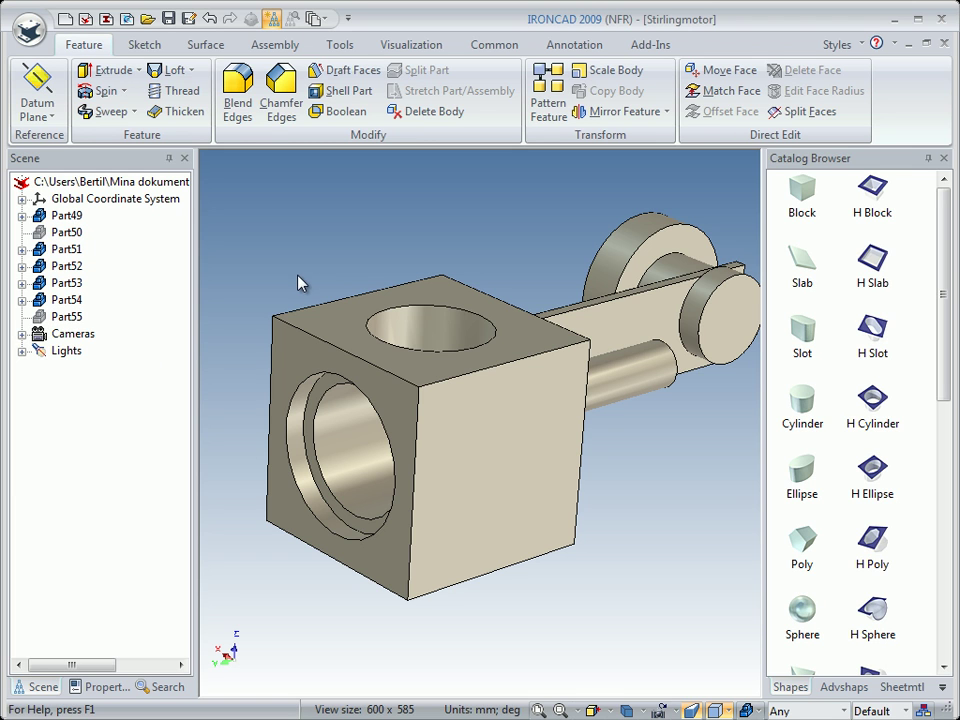
right_click(246, 389)
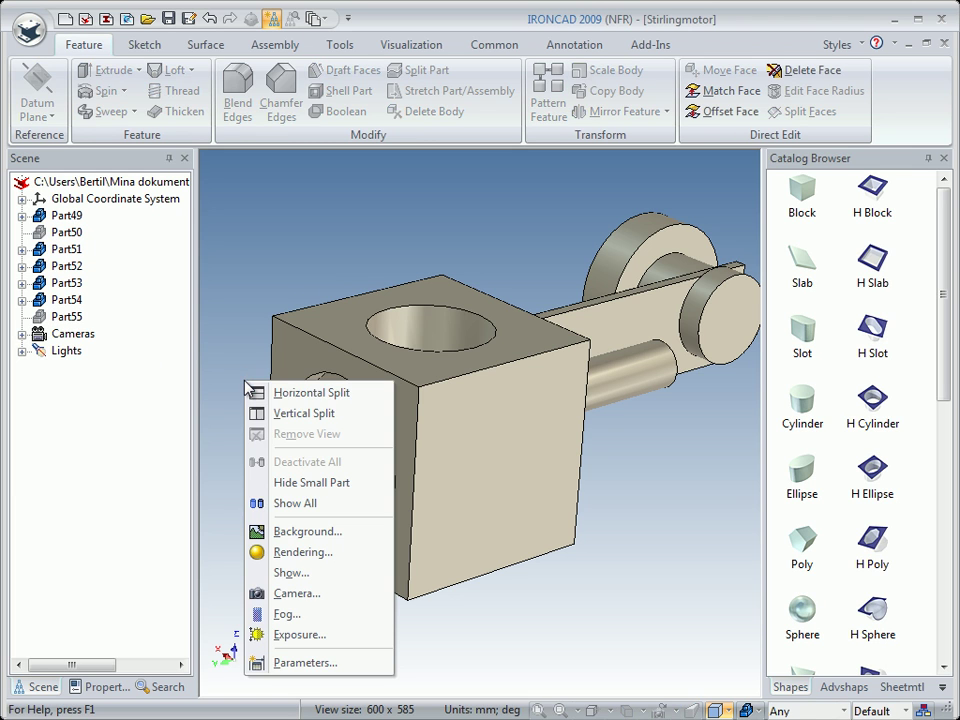
click(294, 504)
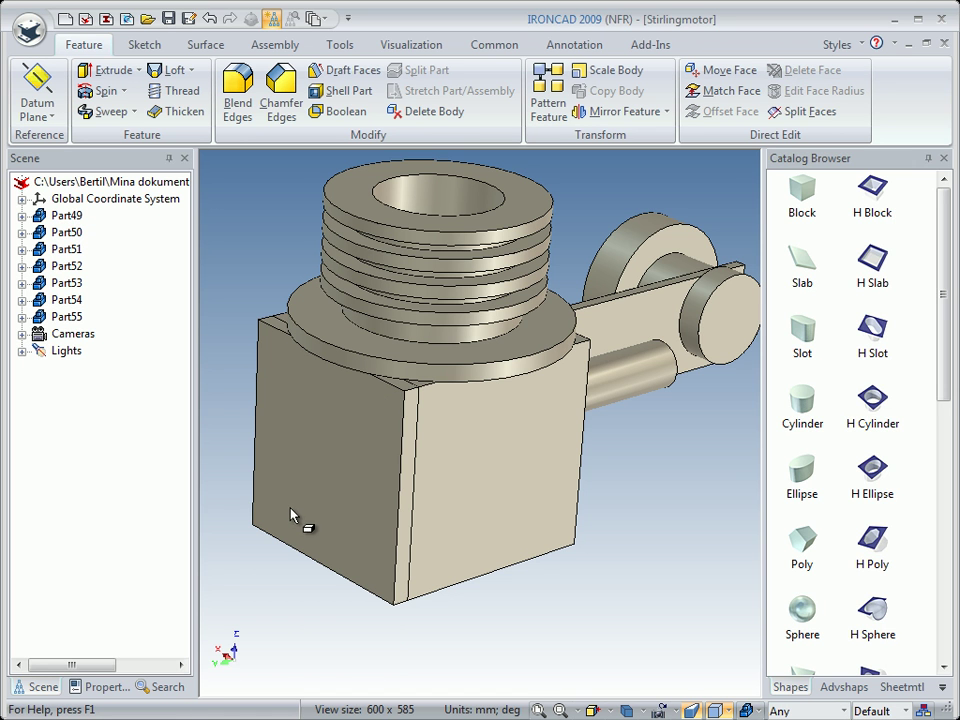
Step: Open the square end plate's cross-section for editing, with the edited part hidden to expose the block's bore
middle_drag(425, 525, 378, 445)
click(378, 445)
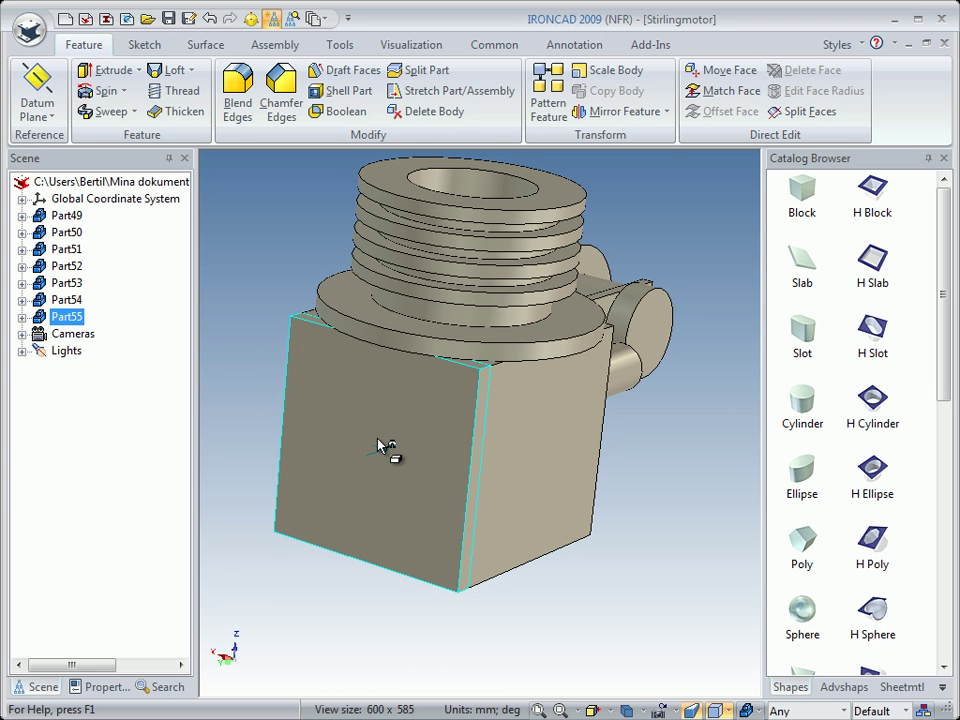
middle_drag(347, 450, 262, 417)
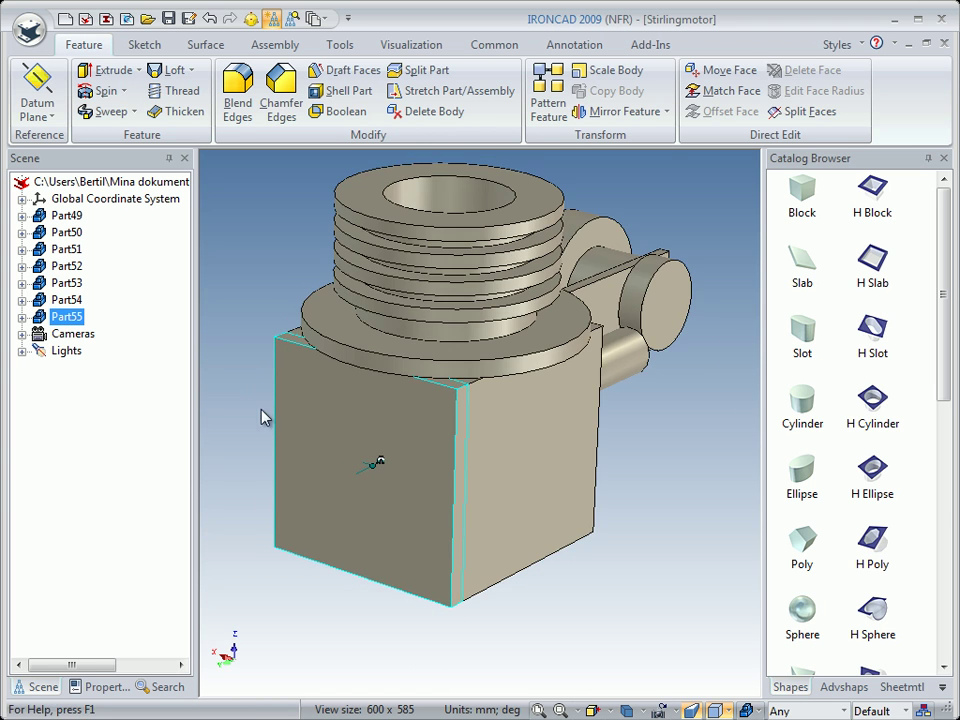
click(355, 455)
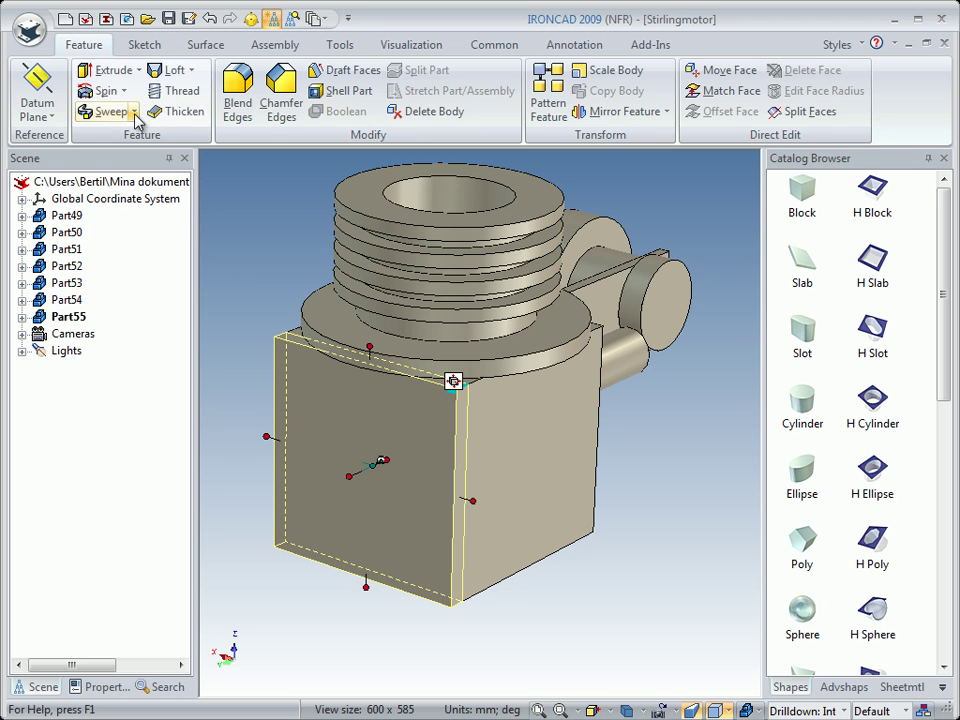
right_click(352, 447)
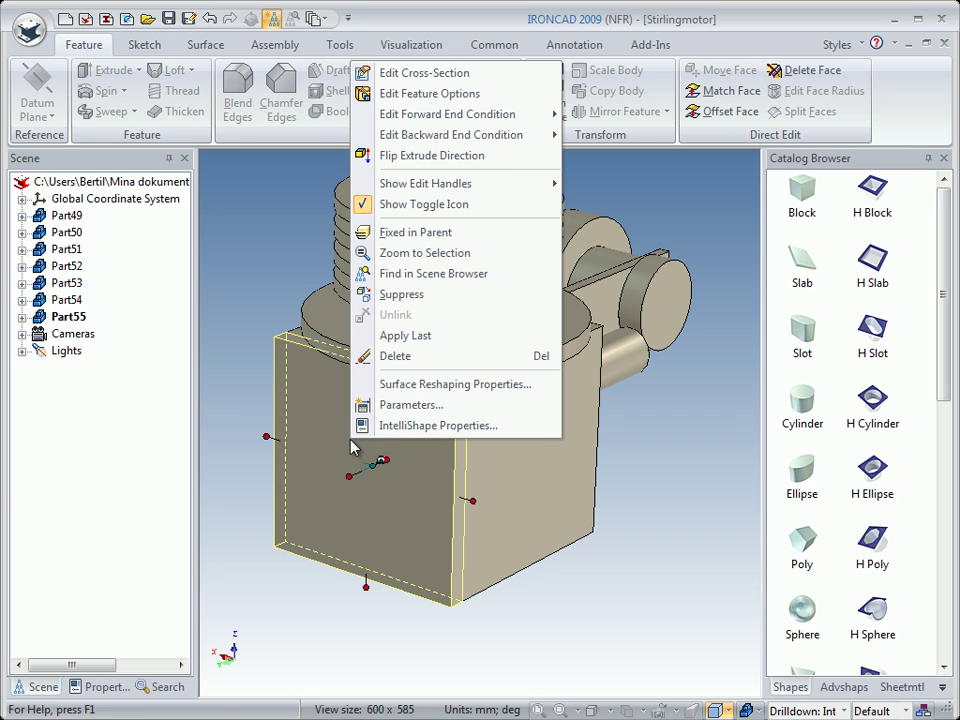
click(398, 78)
mouse_move(345, 308)
middle_down()
mouse_move(368, 404)
mouse_move(347, 413)
mouse_move(407, 375)
middle_up()
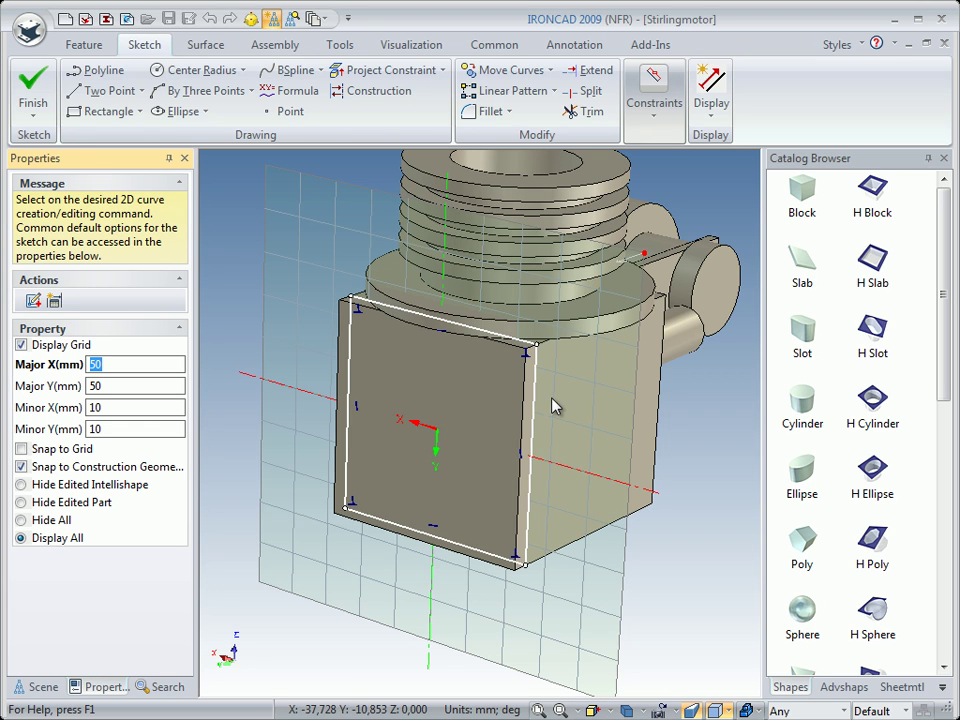
click(21, 502)
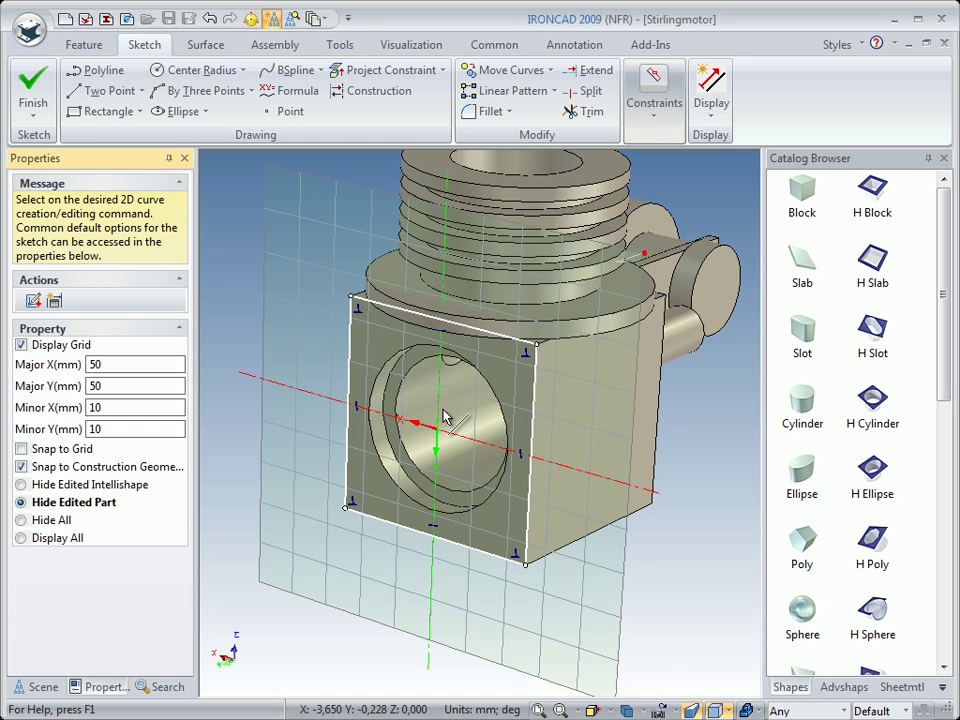
Step: Project the outer circular edge of the block's bore into the end plate's cross-section sketch
click(442, 70)
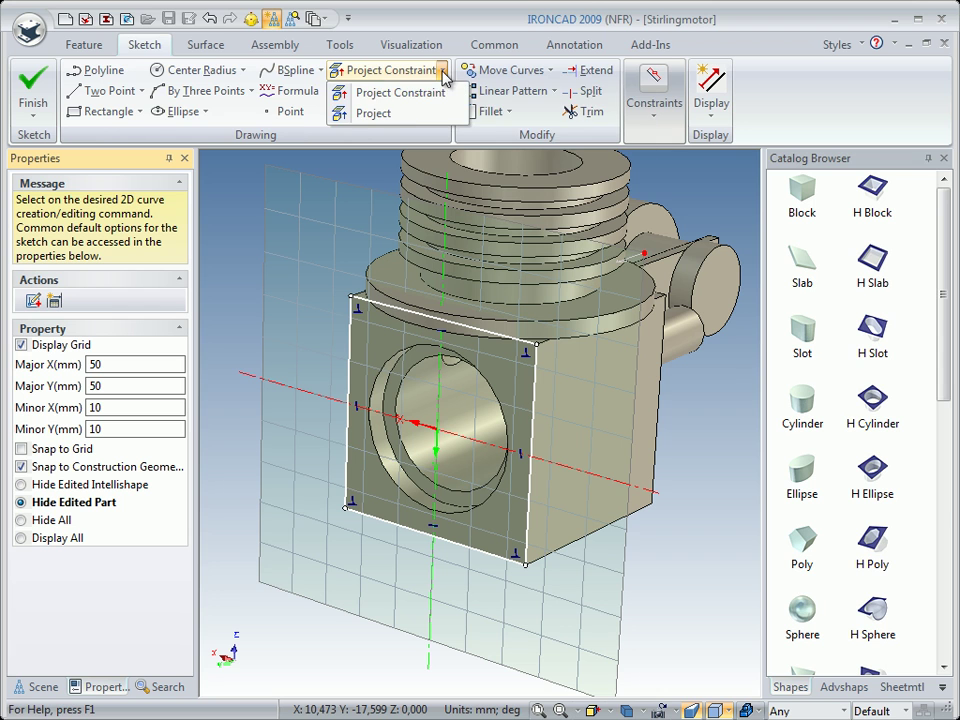
click(369, 116)
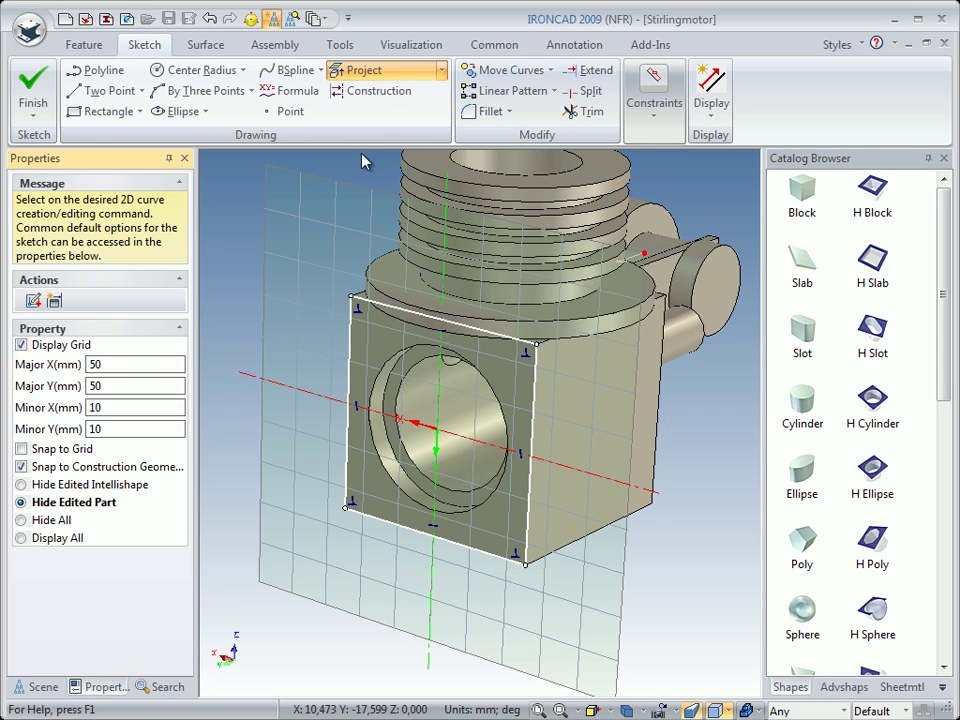
click(368, 386)
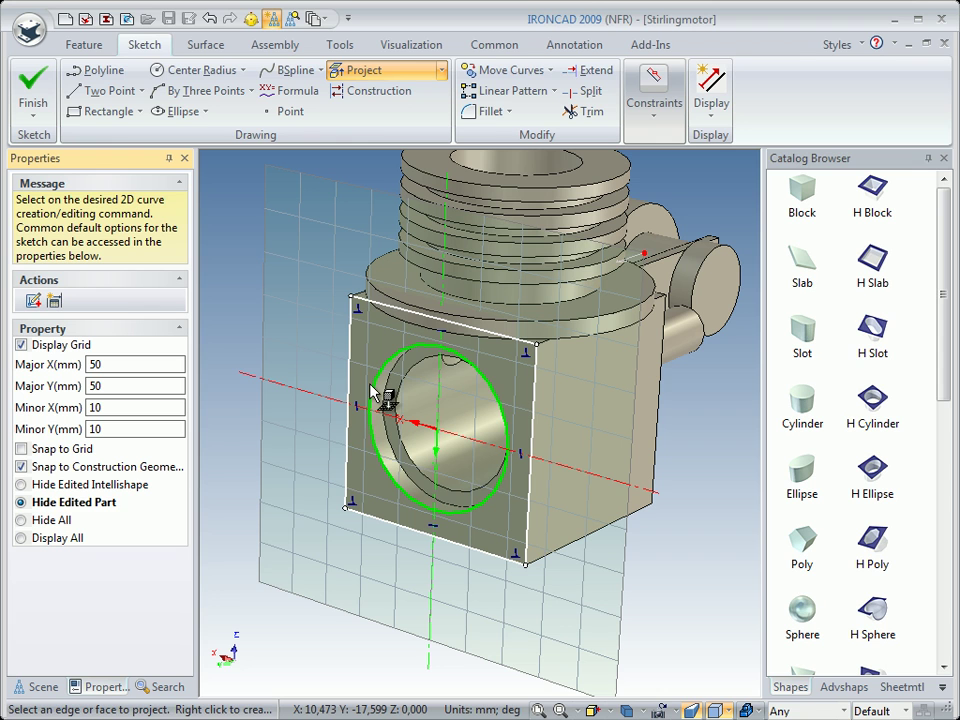
click(373, 392)
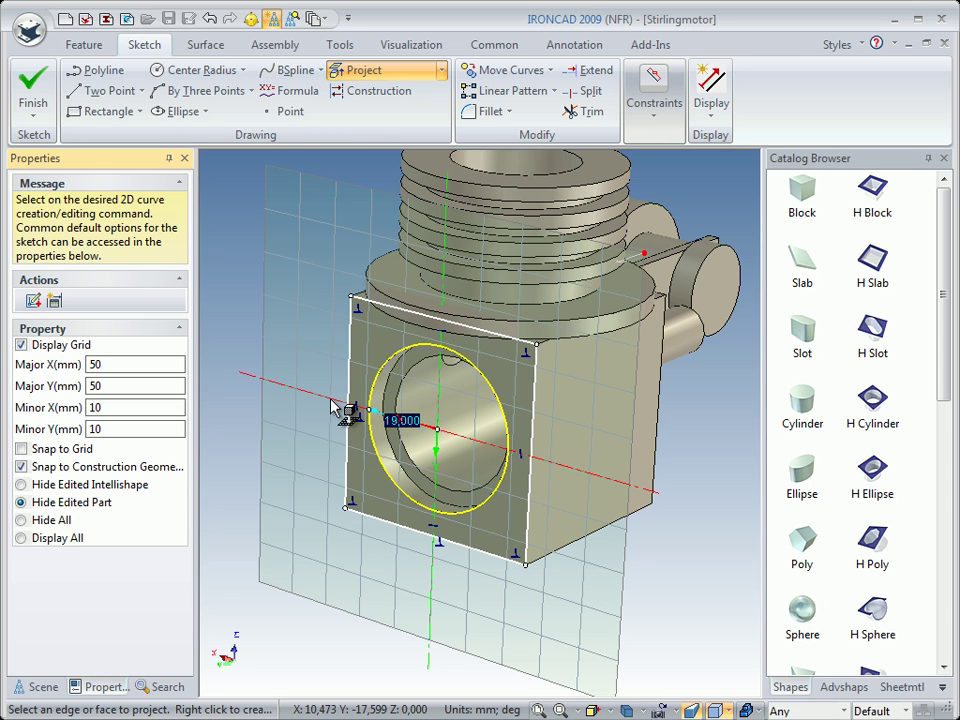
click(370, 405)
Step: Set the projected circle's radius to 17 mm and finish the end plate's cross-section
key(F3)
drag(414, 497, 393, 410)
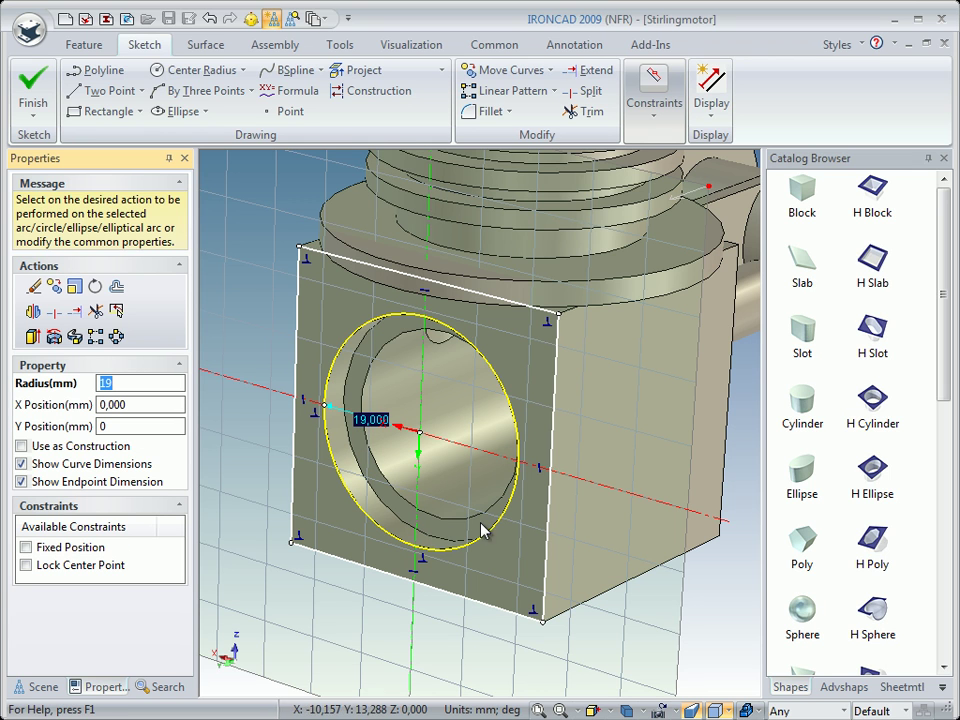
double_click(380, 420)
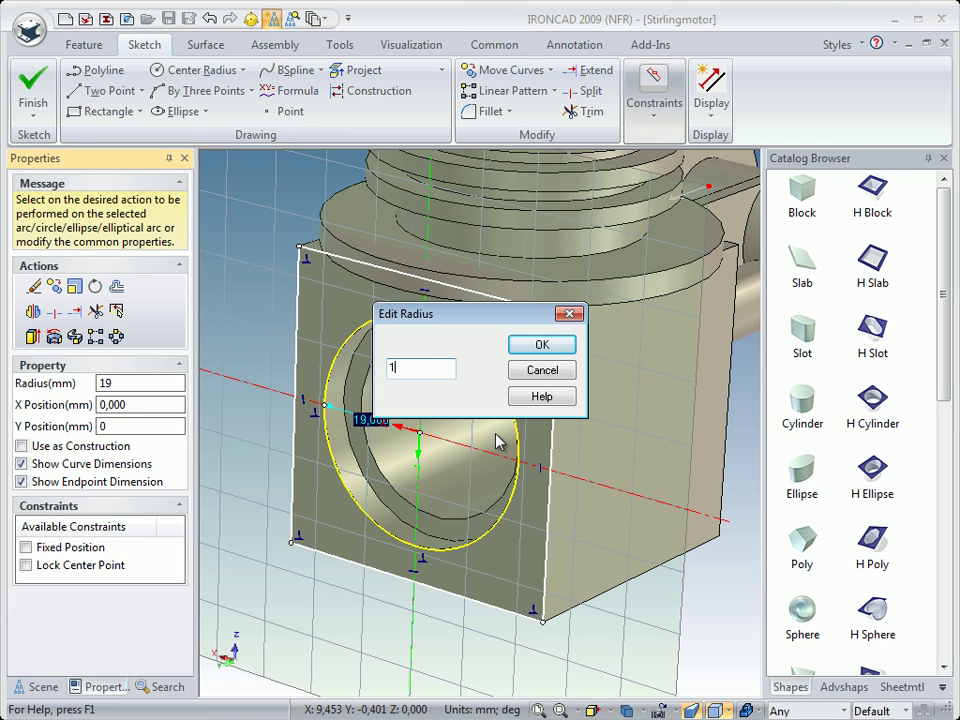
click(542, 344)
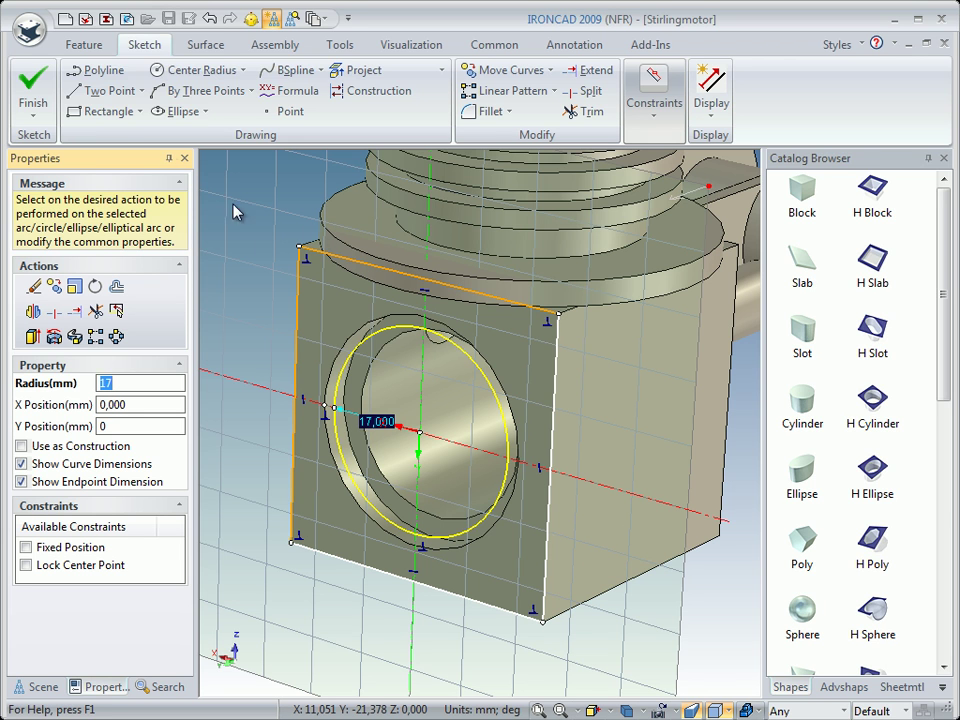
click(34, 88)
click(249, 314)
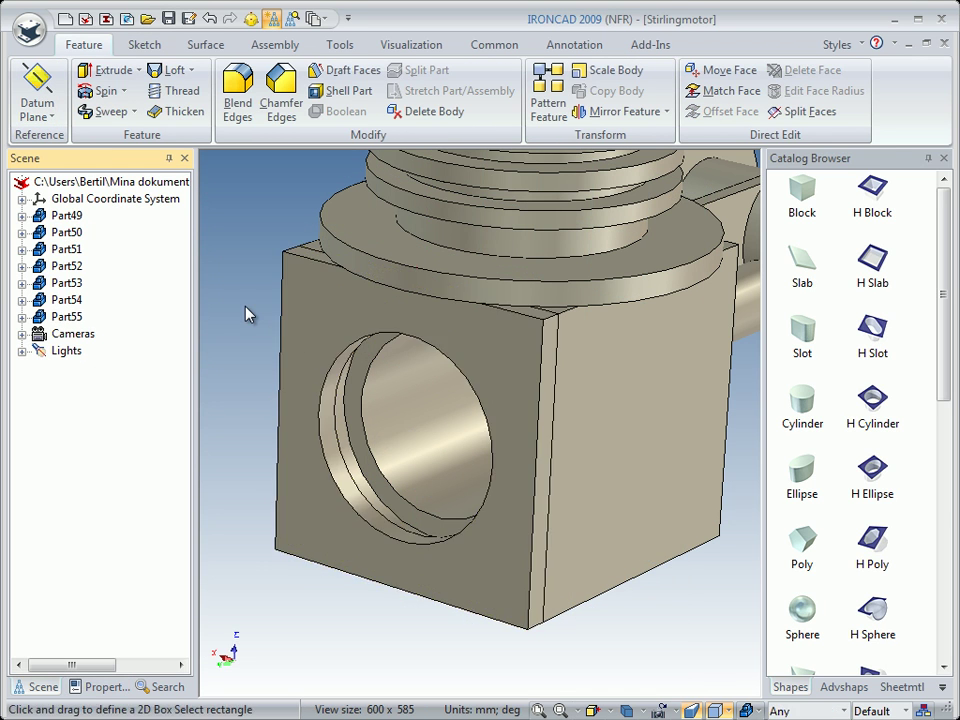
Step: Add a 4 mm wide H Cylinder hole near the end plate's upper corner and shorten its depth to the plate's thickness
middle_drag(262, 420, 500, 425)
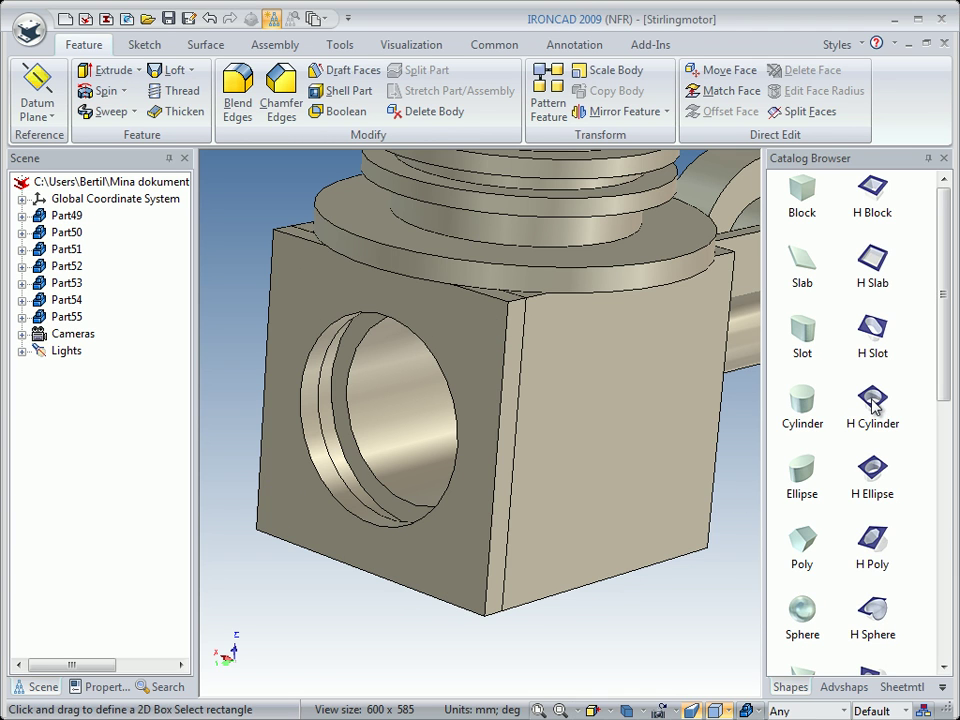
click(597, 383)
click(492, 344)
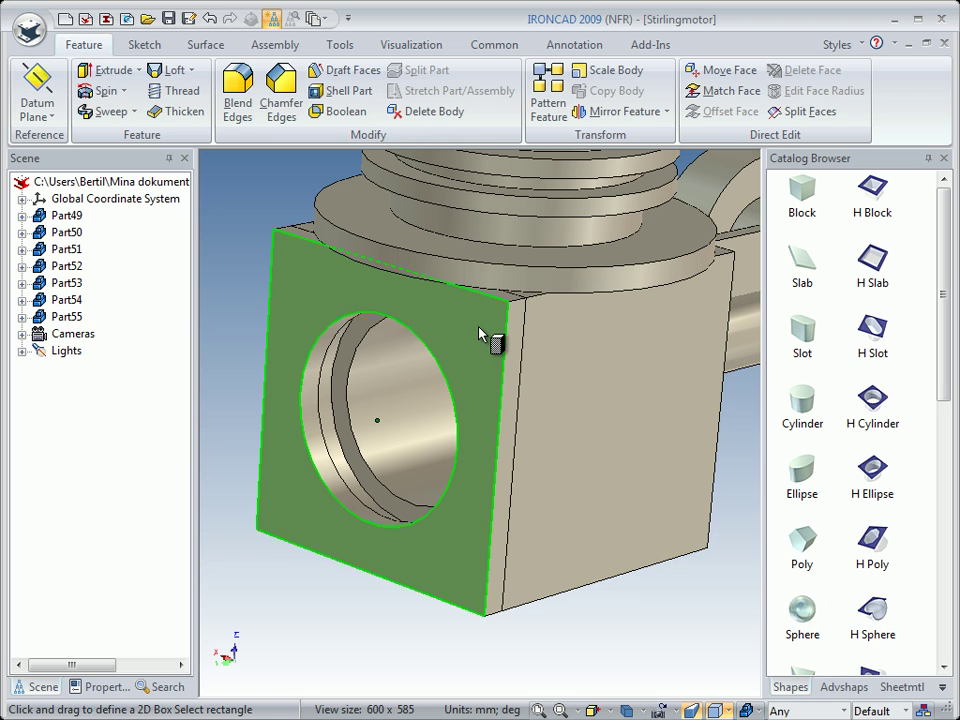
click(481, 340)
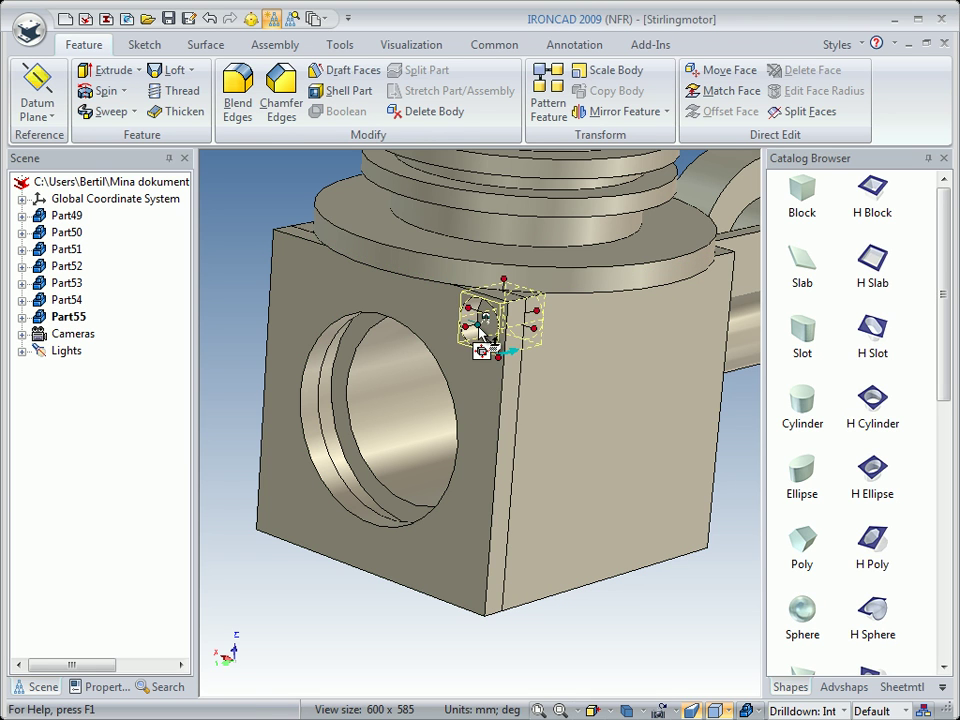
double_click(543, 327)
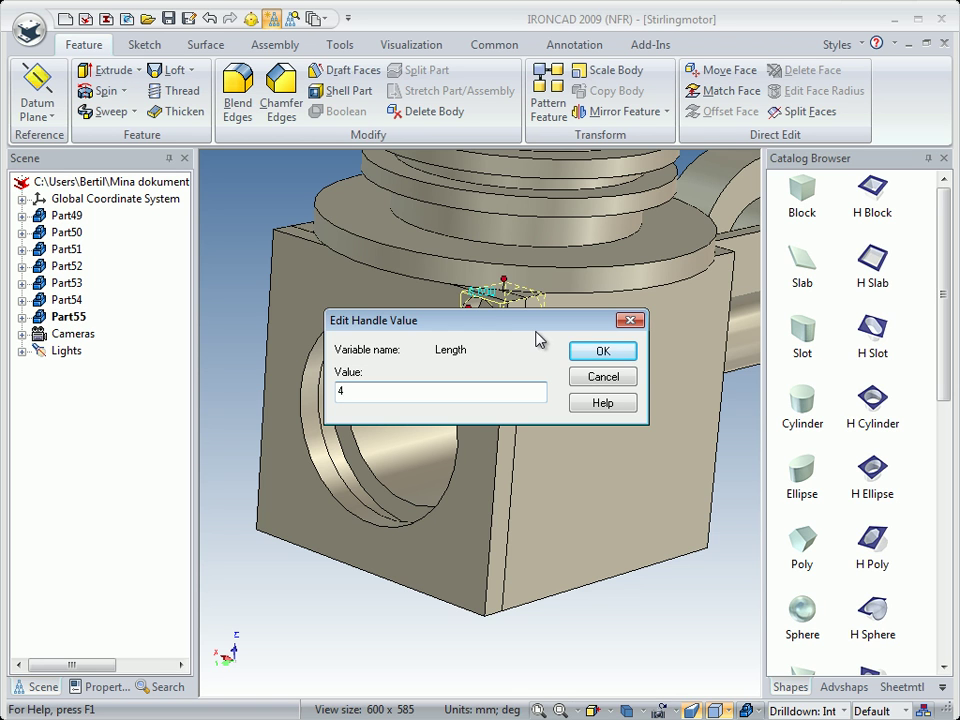
click(572, 353)
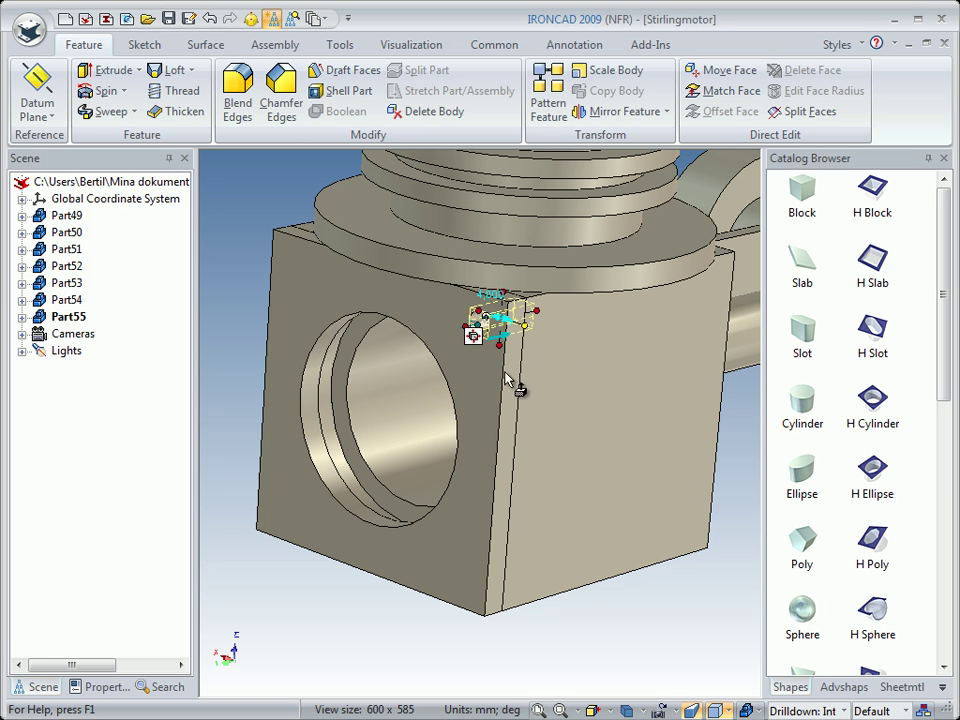
middle_drag(514, 399, 493, 321)
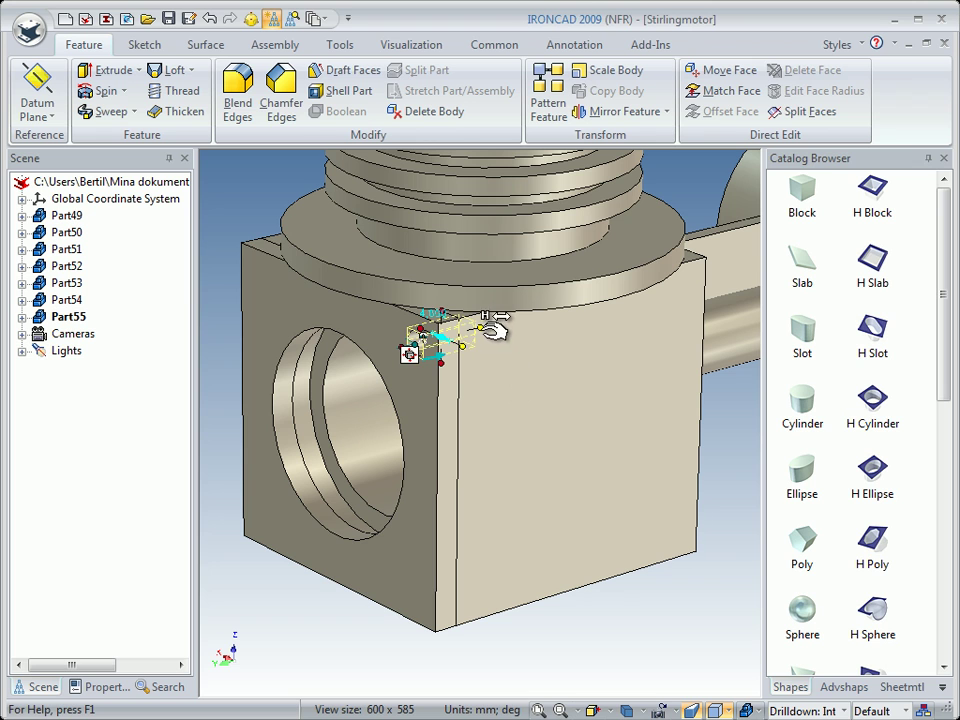
drag(478, 342, 454, 399)
Step: Move the small hole with the TriBall to the center point of the end plate's large circular opening
middle_drag(422, 422, 429, 424)
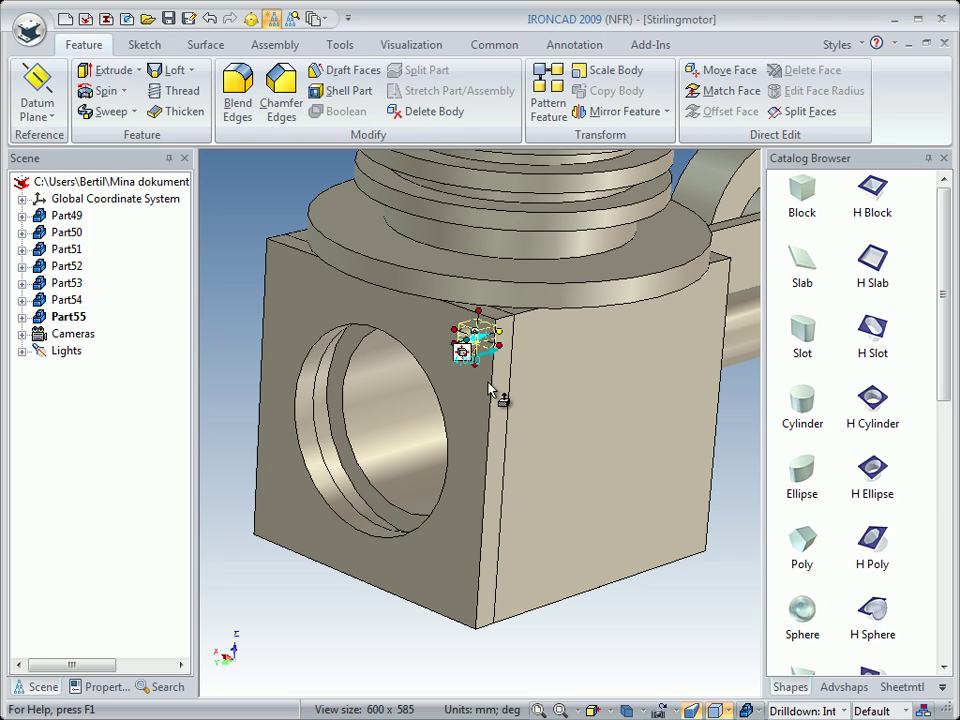
key(F10)
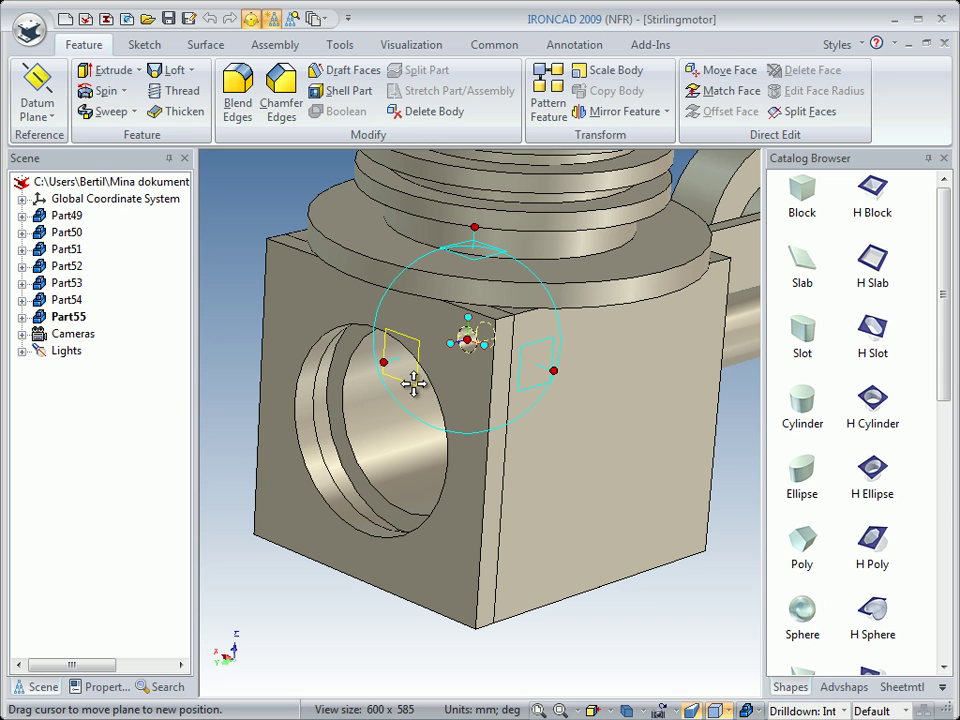
right_click(413, 383)
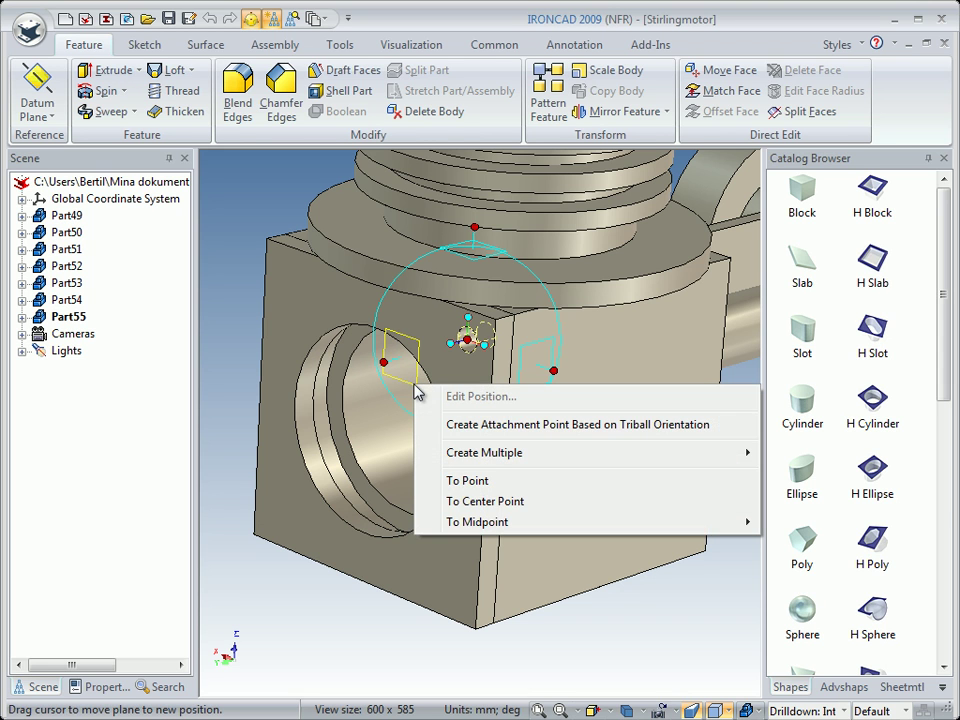
click(475, 503)
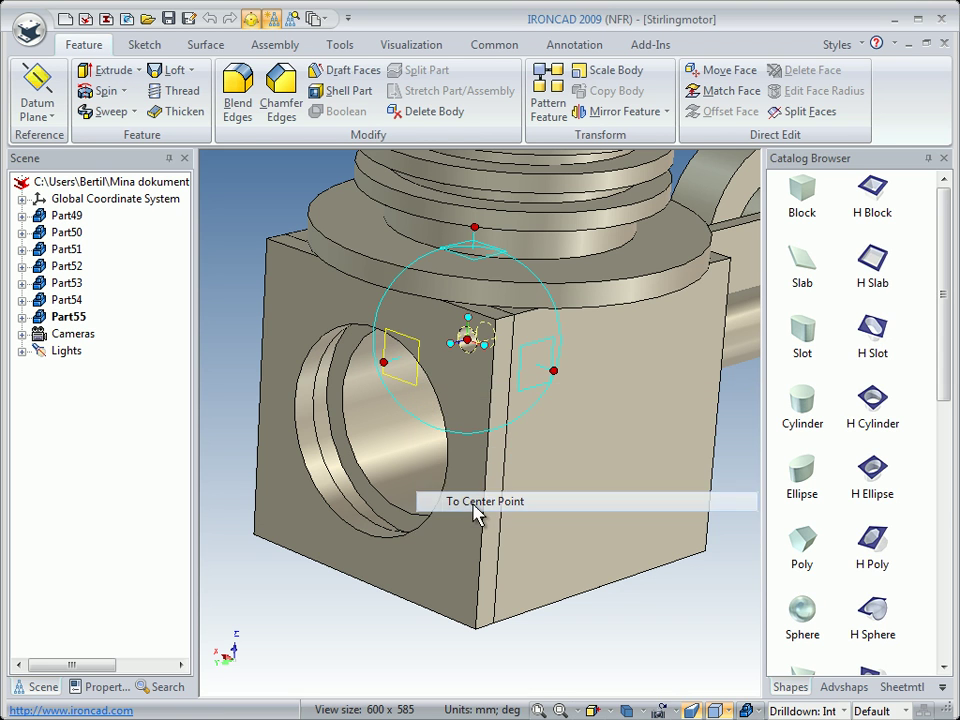
click(407, 538)
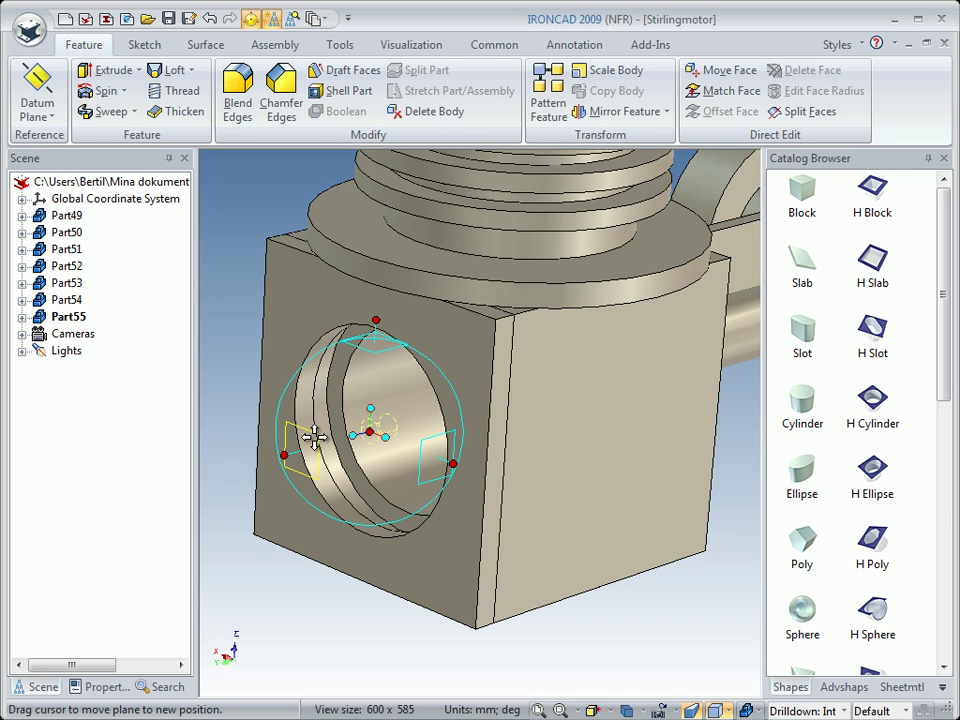
Step: Copy the small hole from the opening's center toward the plate's upper corner, with both distances set to 20 mm
drag(314, 437, 407, 345)
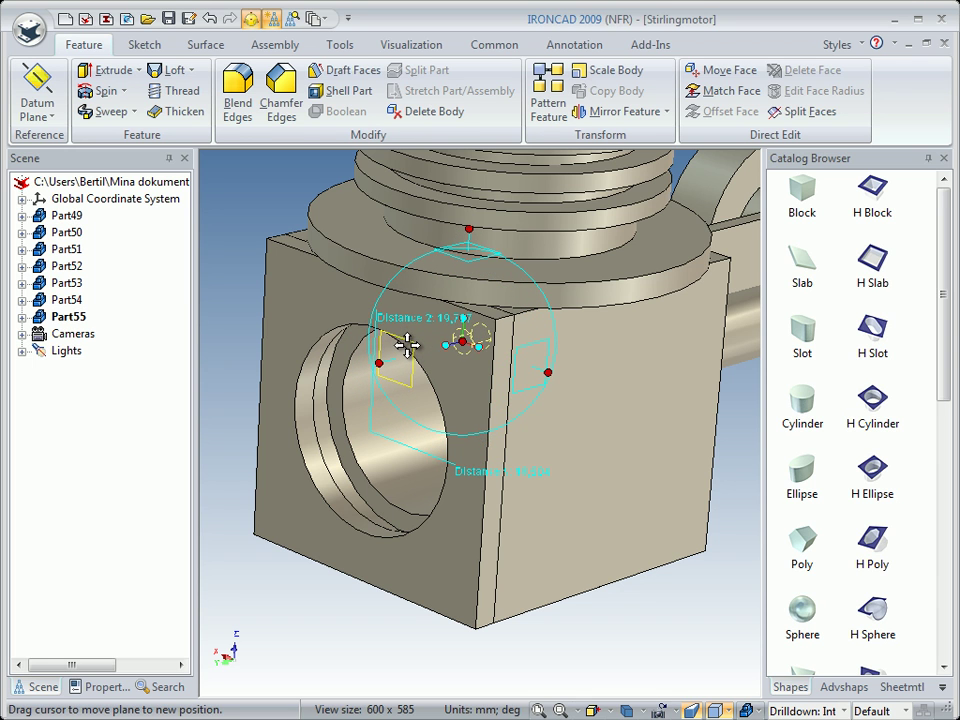
right_drag(407, 345, 431, 344)
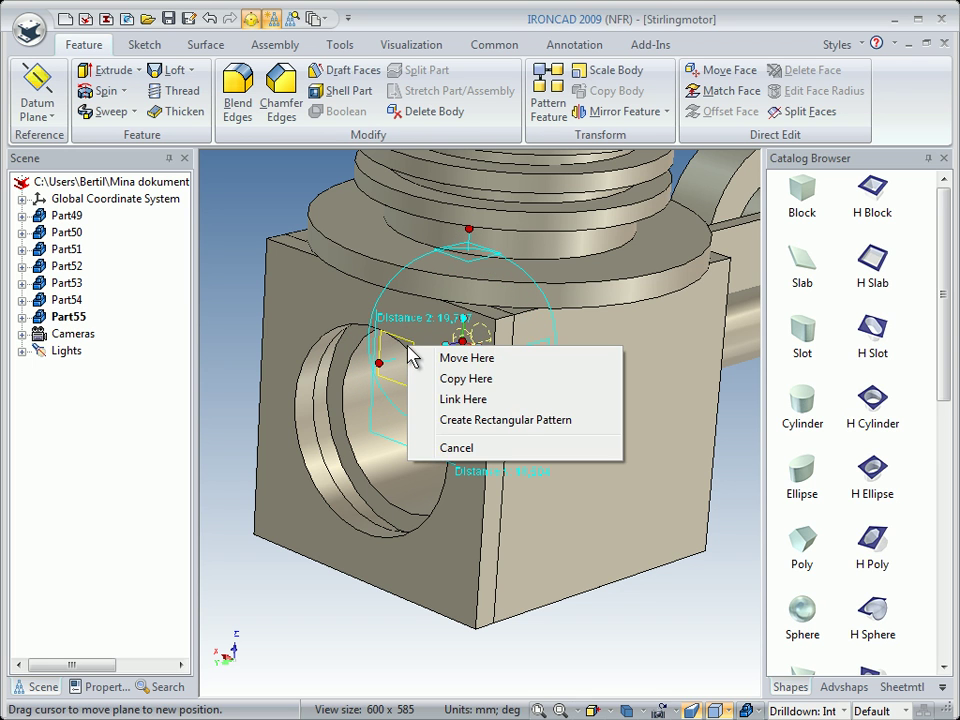
click(455, 376)
text(20)
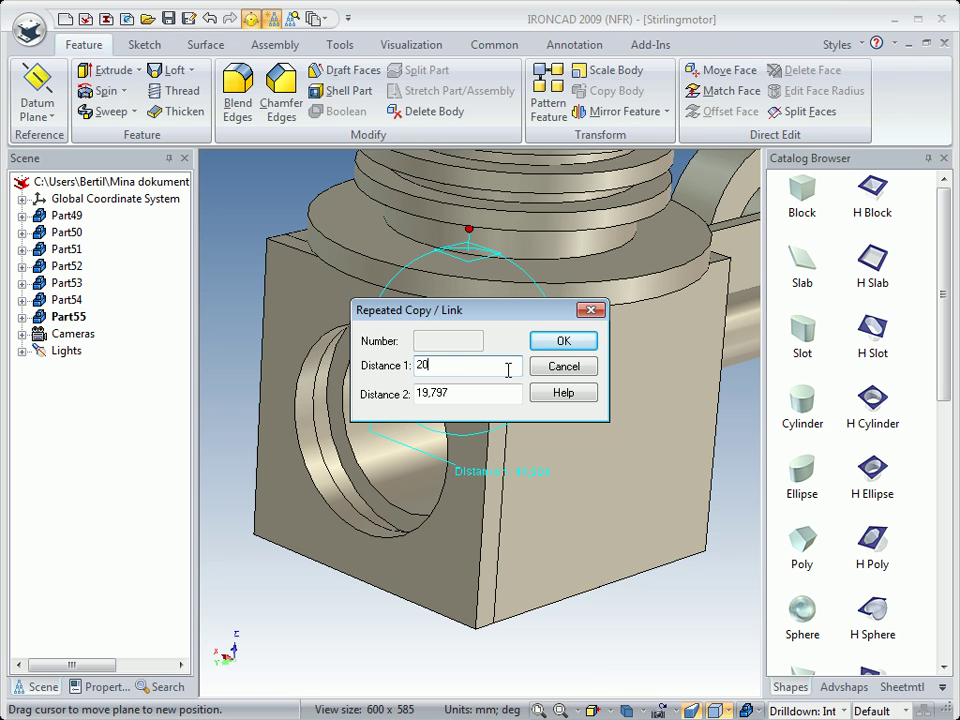
key(Tab)
text(20)
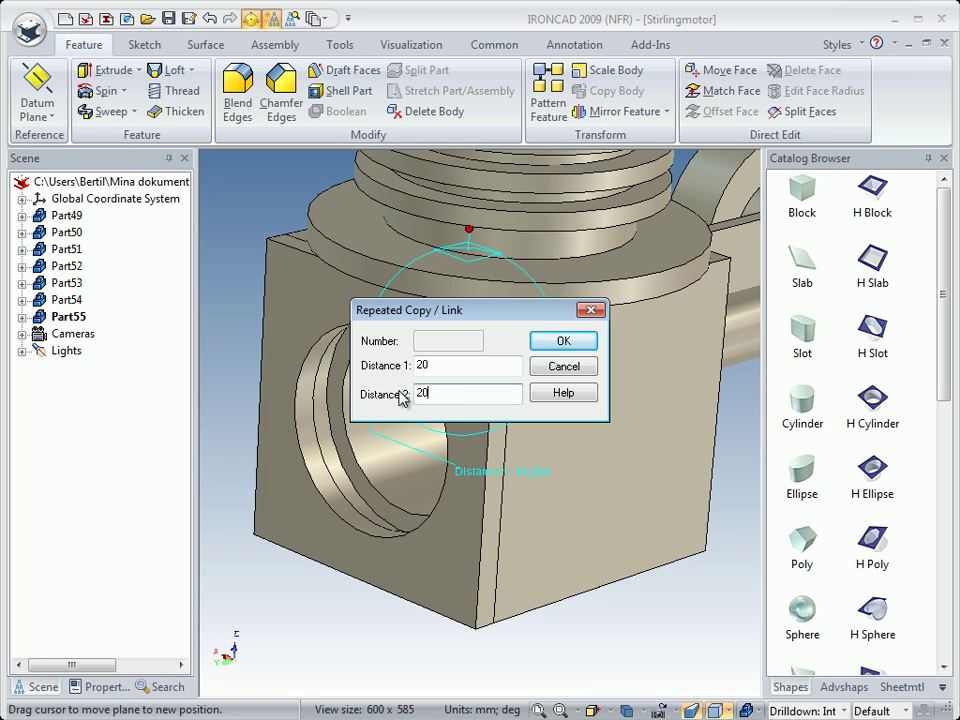
click(562, 343)
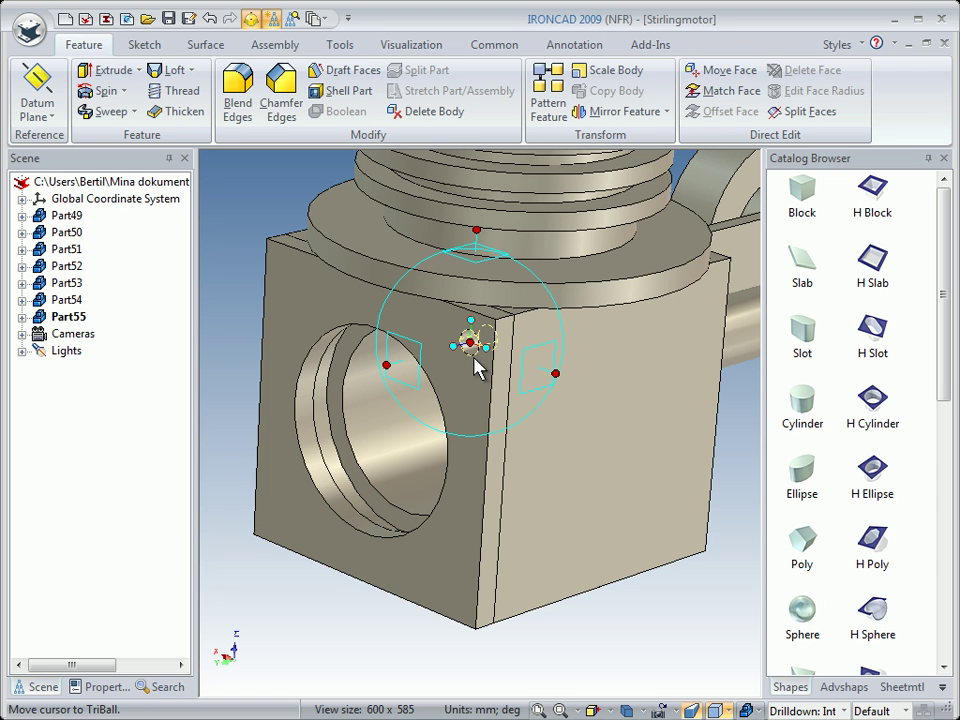
Step: Re-center the TriBall on the large opening and create 3 linked copies of the corner hole around its axis at 90° spacing
right_click(418, 360)
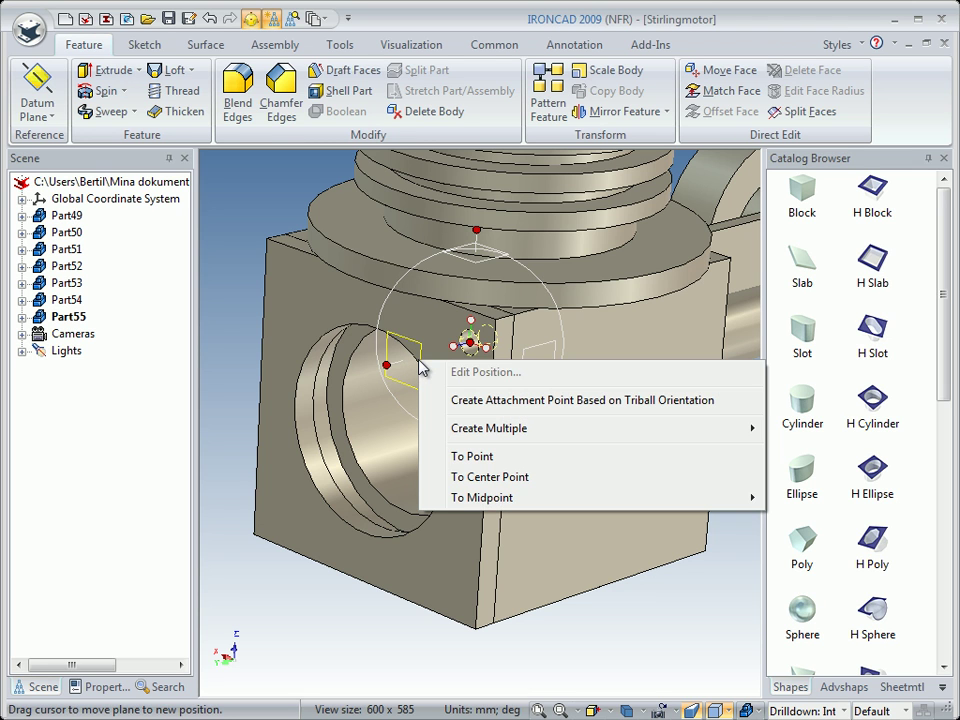
click(490, 487)
click(446, 504)
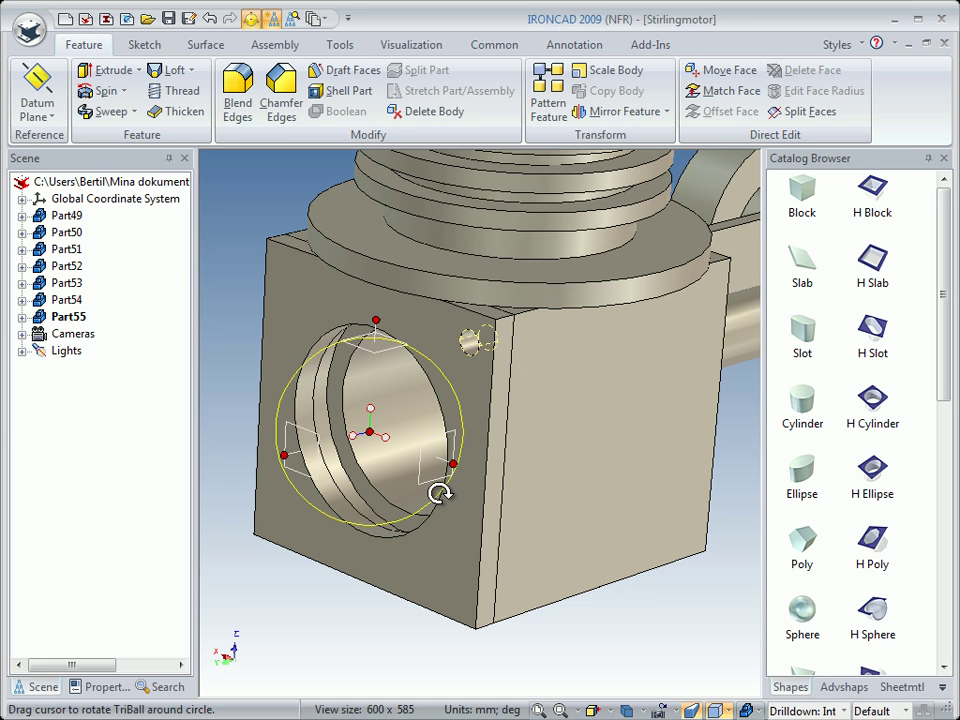
click(293, 457)
drag(392, 484, 346, 401)
right_drag(346, 401, 347, 398)
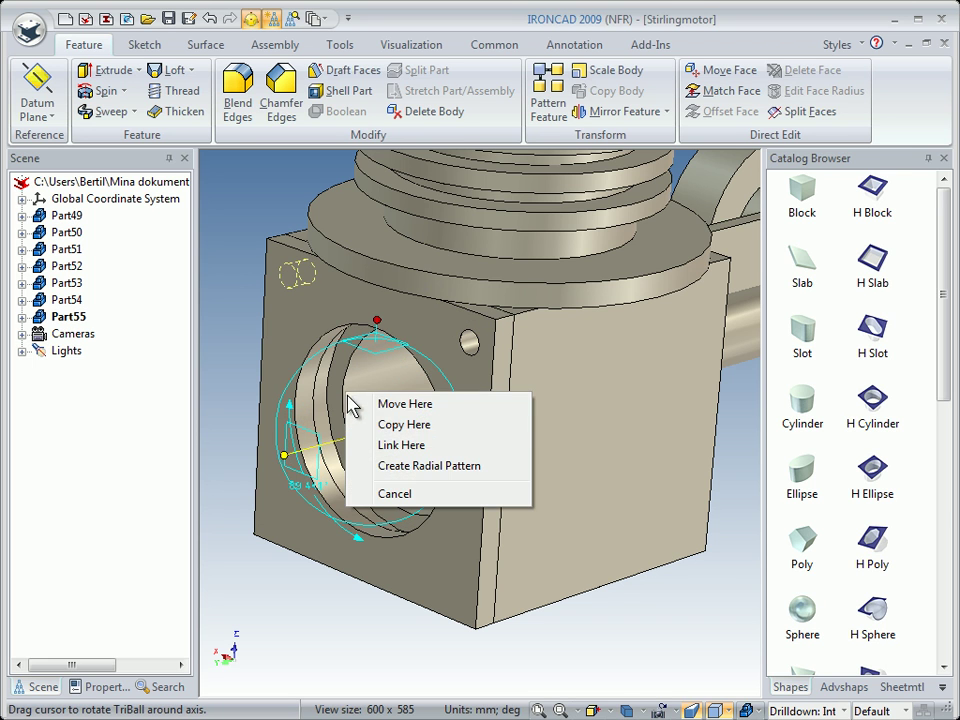
click(400, 445)
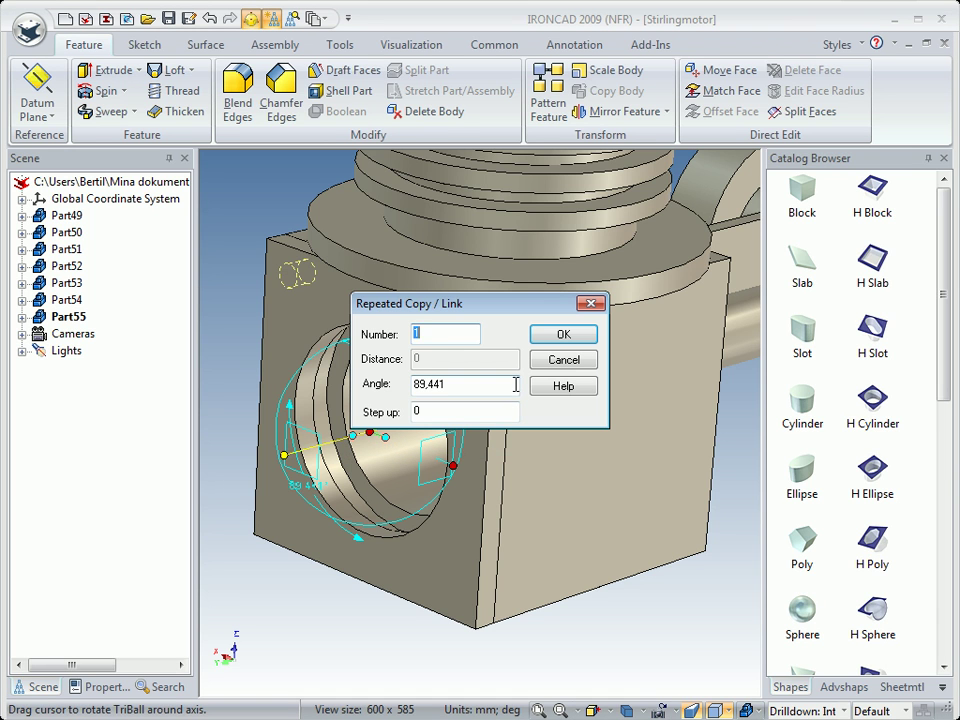
key(Tab)
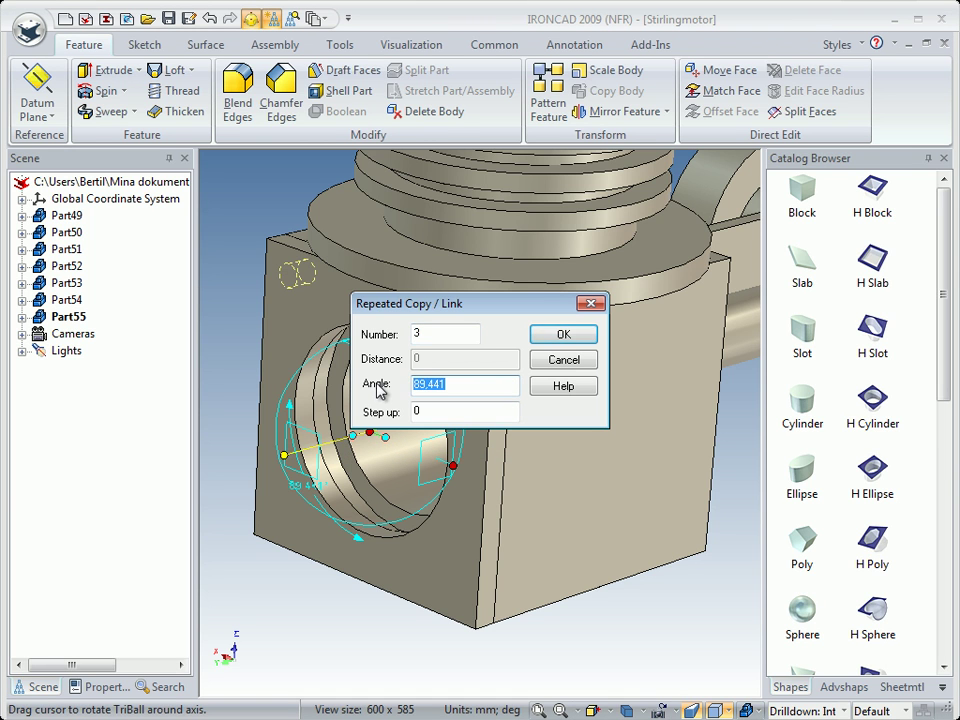
text(90)
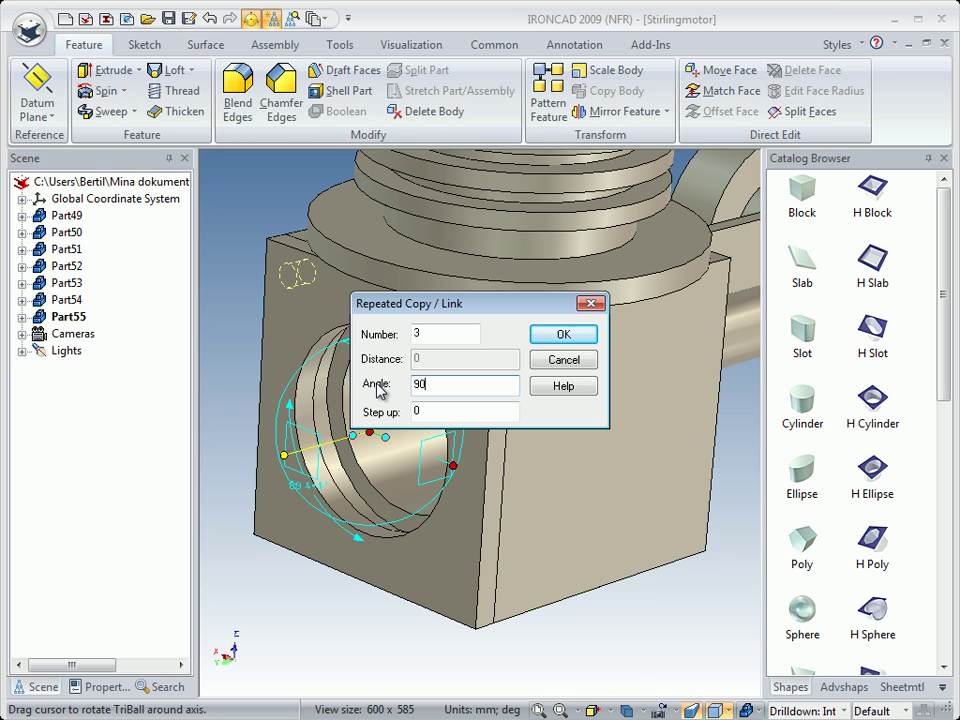
click(553, 338)
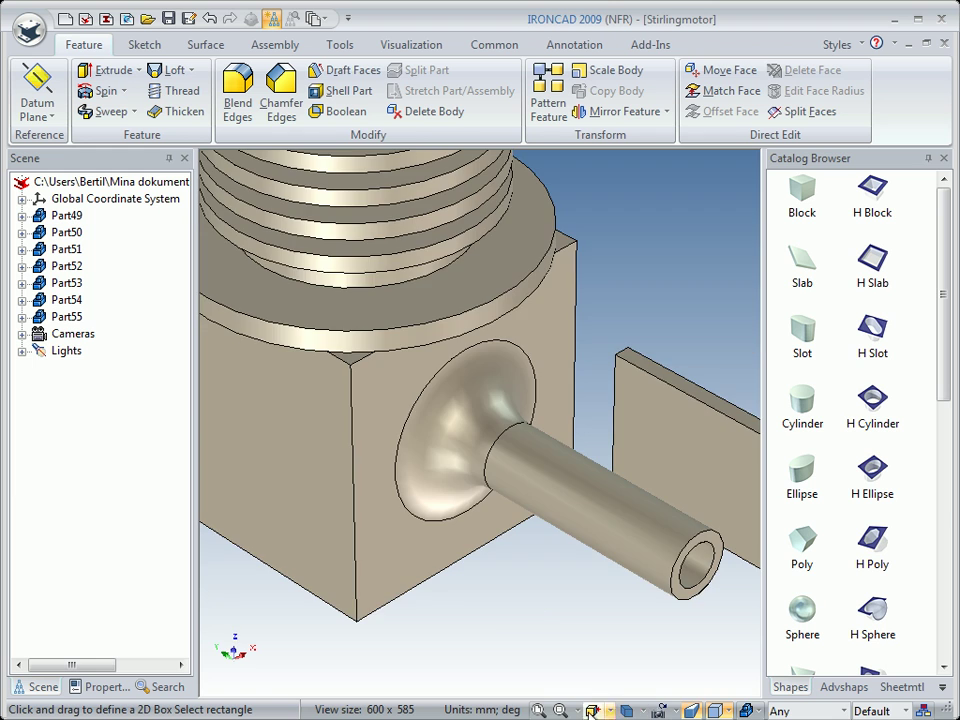
Step: Fit the whole engine in the view and save the model
click(537, 710)
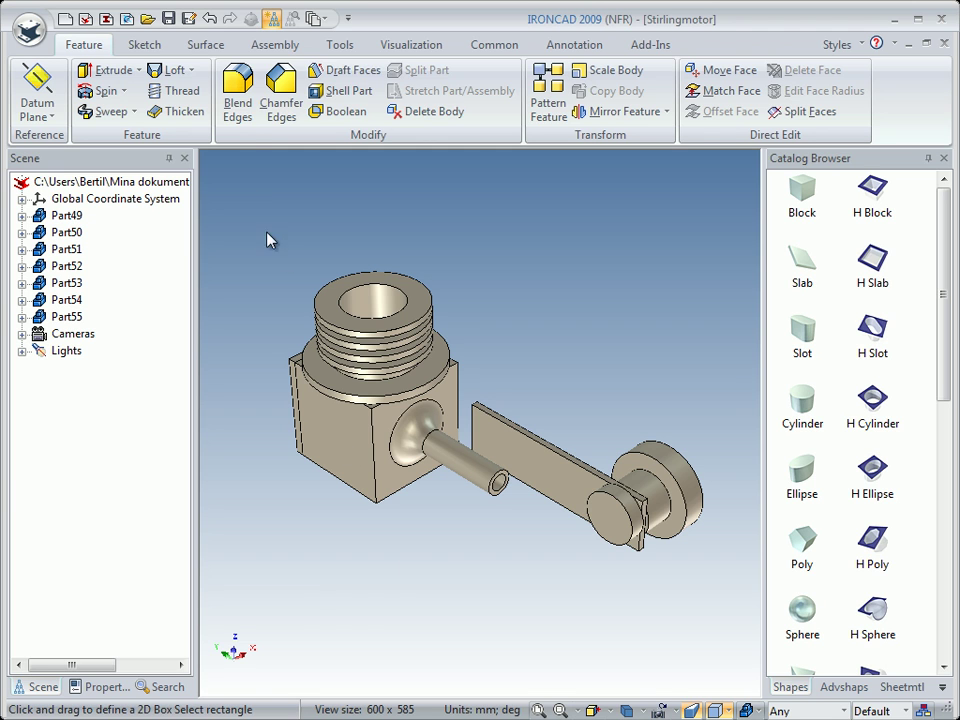
click(168, 20)
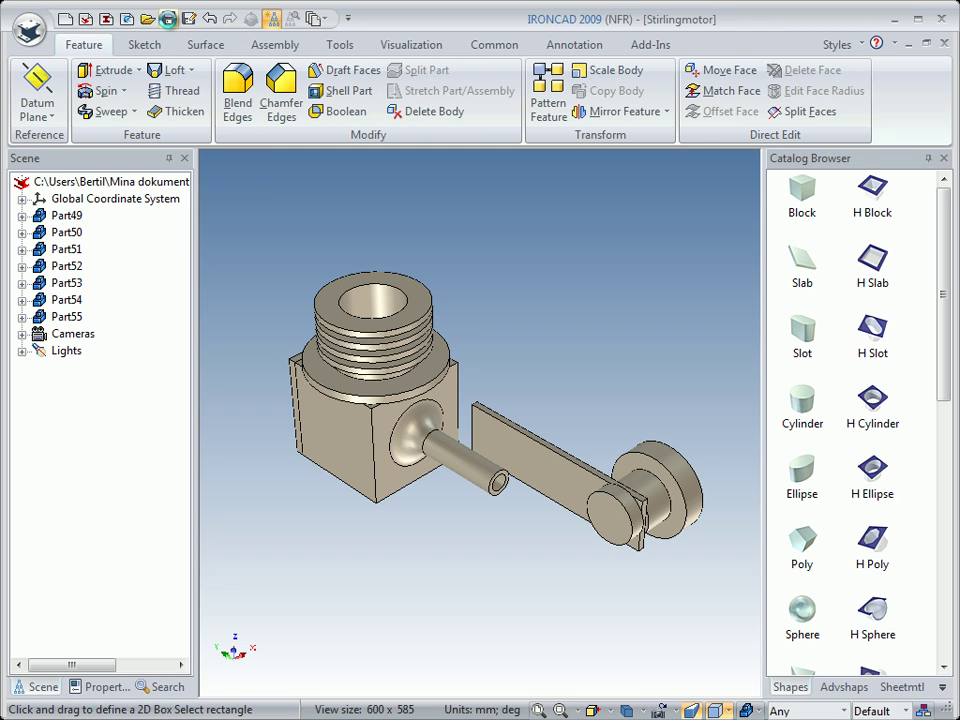